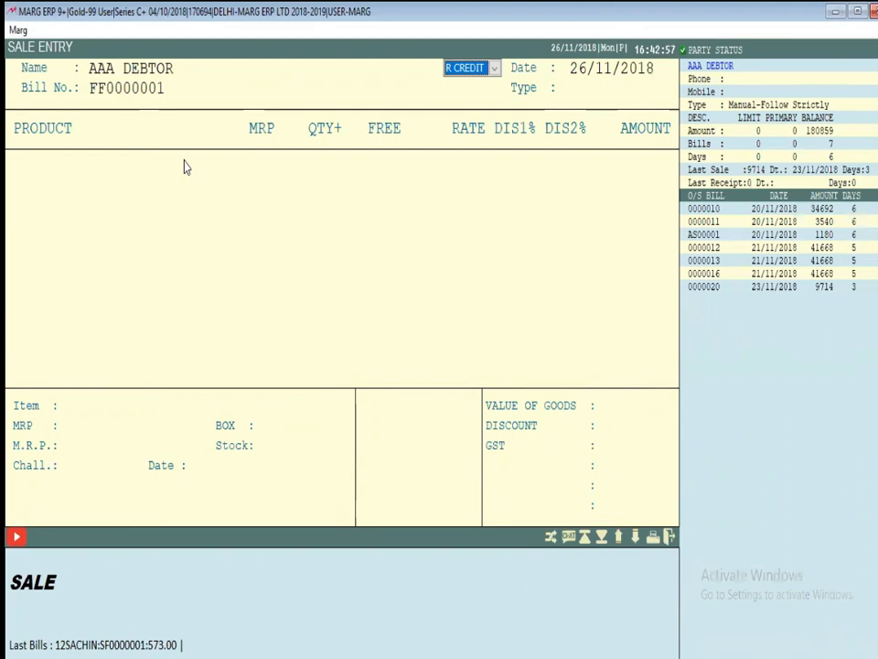
Reselect ABC ENTERPRISES as the sale bill's party and dismiss its special note
key(Escape)
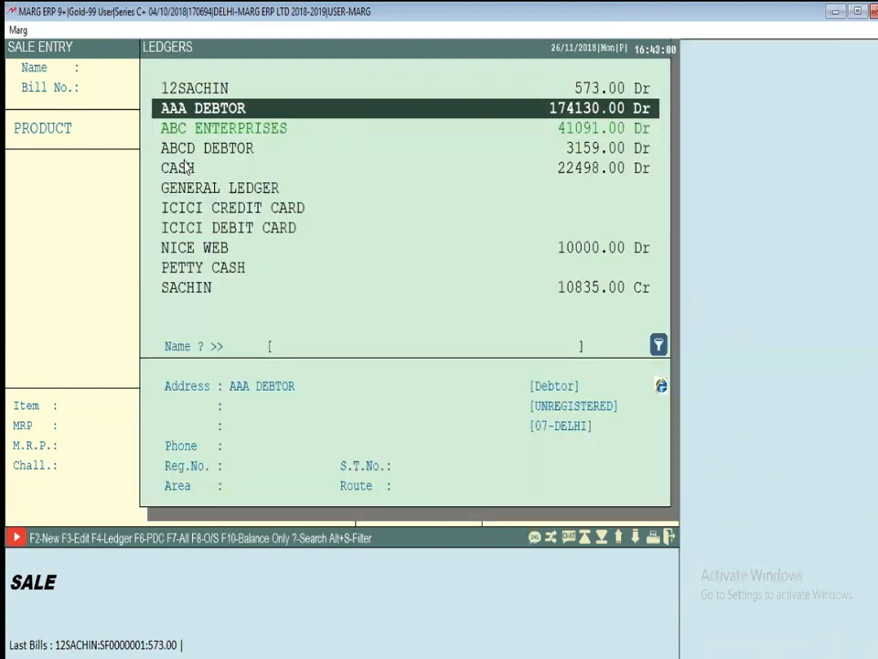
key(Down)
key(Return)
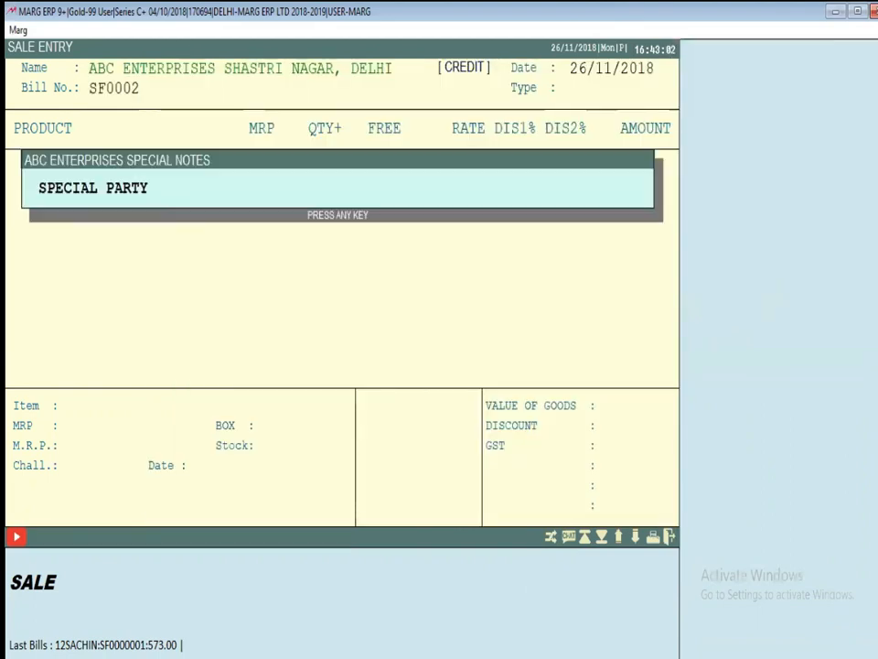
click(185, 166)
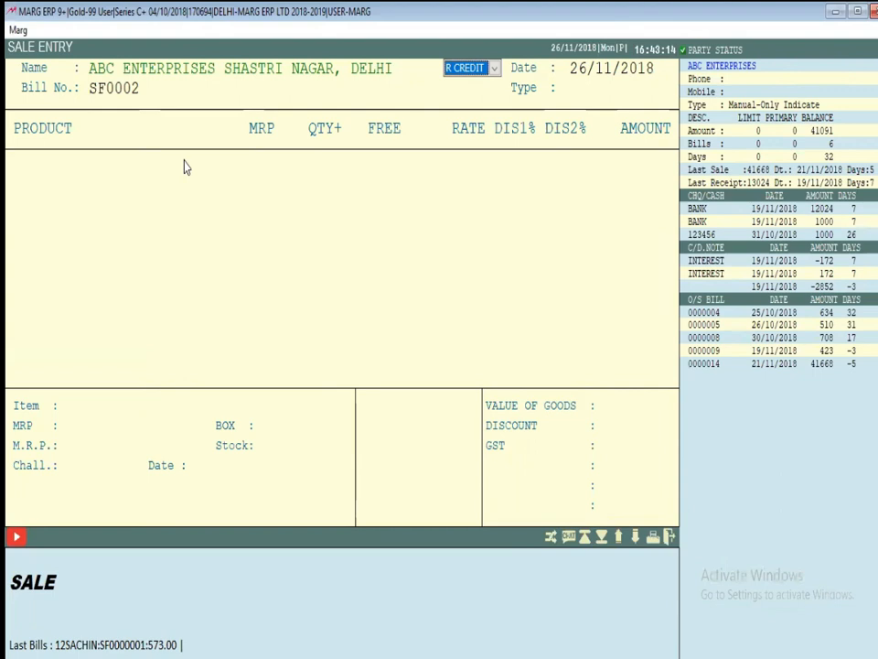
Exit sale entry to the main menu and open the Masters menu
key(Escape)
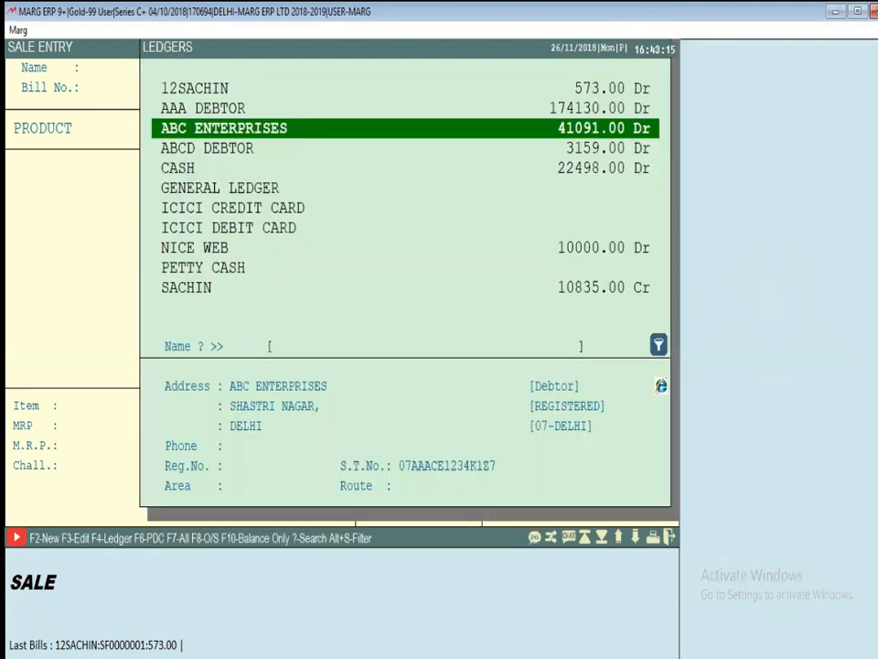
key(Escape)
key(alt+m)
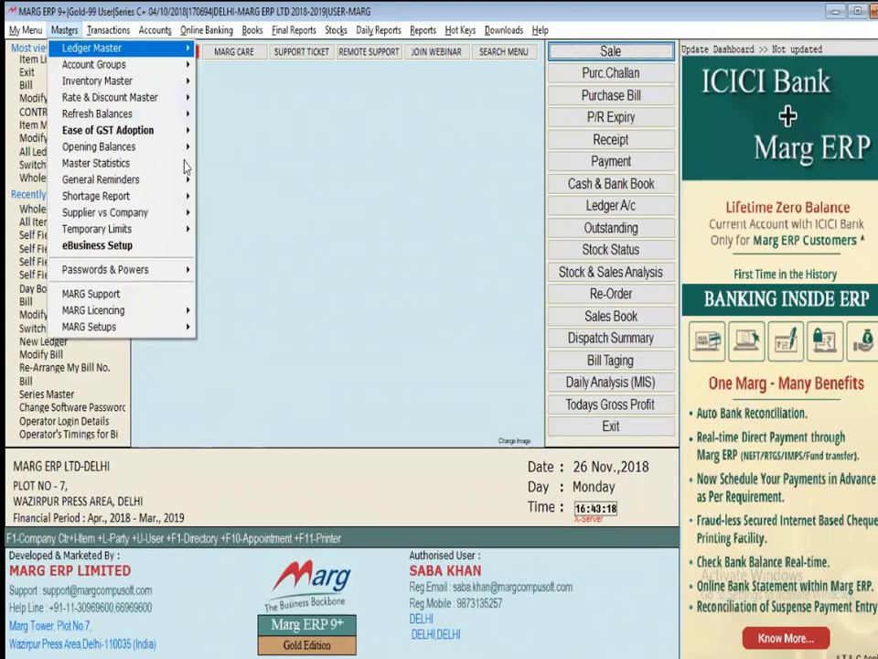
In Update Operator's Powers, add user 02 as an Operator and save it
key(Down)
key(Down)
key(Down)
key(Down)
key(Down)
key(Down)
key(Down)
key(Down)
key(Down)
key(Down)
key(Down)
key(Down)
key(Down)
key(Right)
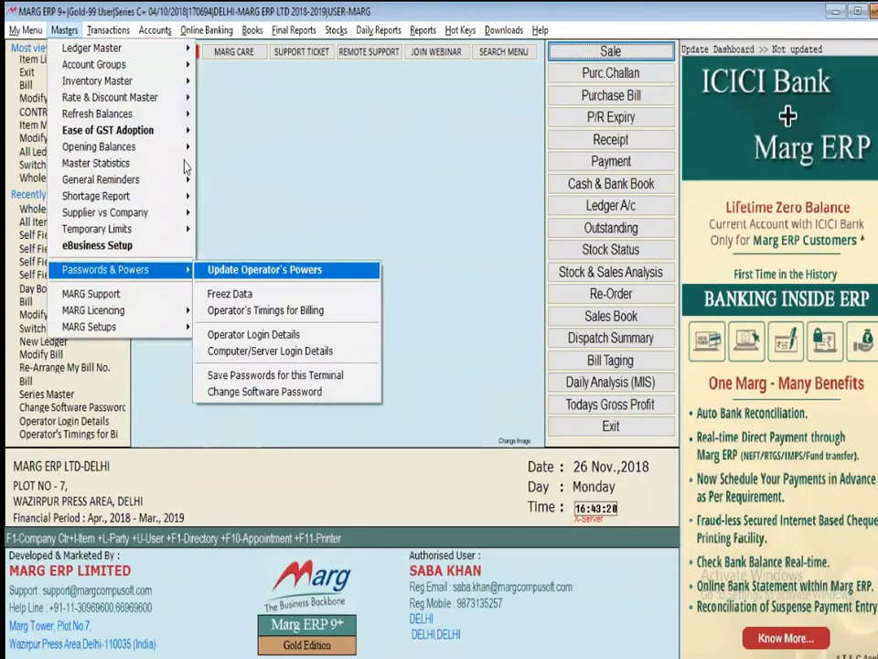
key(Return)
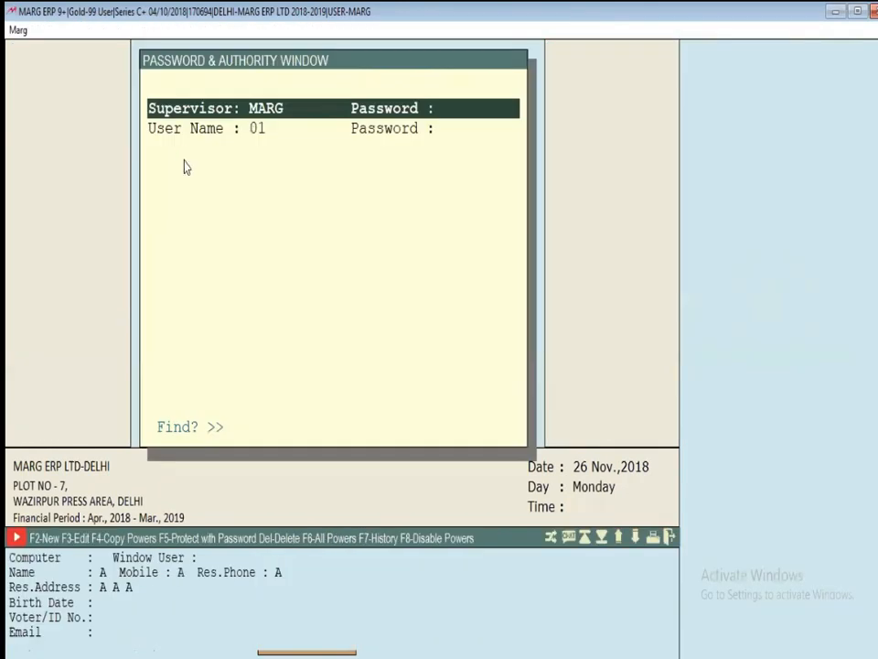
key(F2)
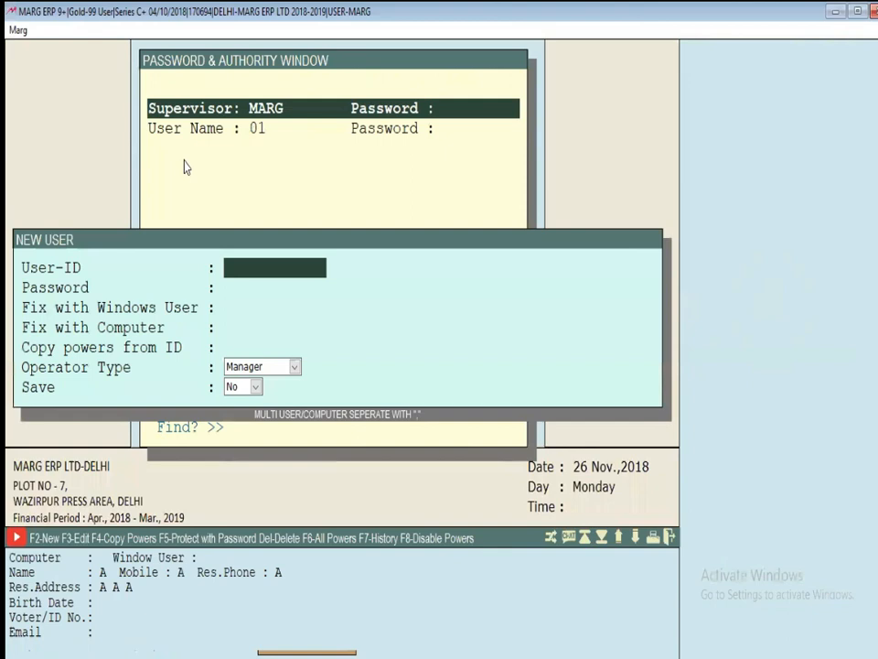
text(02)
key(Return)
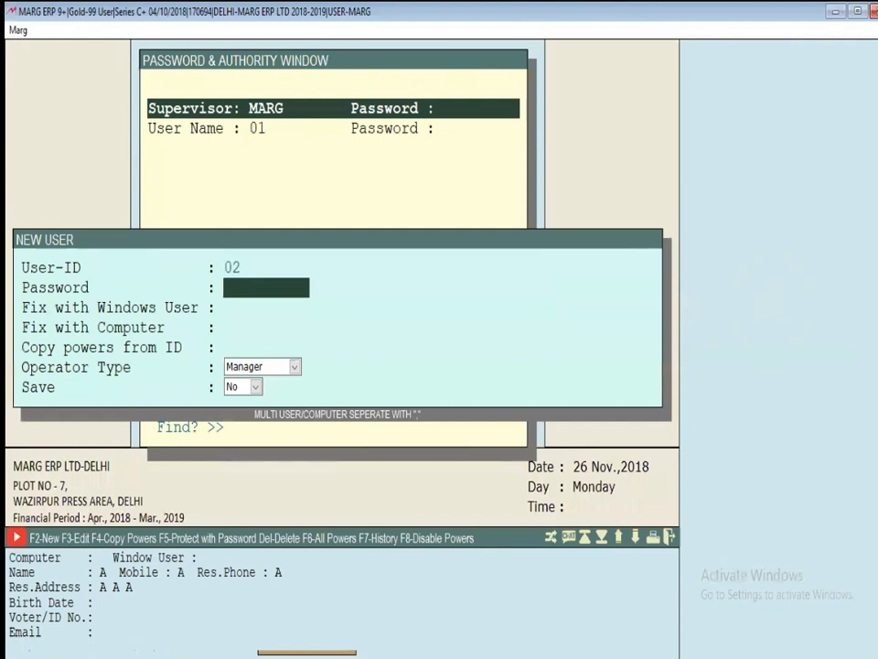
key(Return)
key(Return)
key(Return)
key(Return)
key(Down)
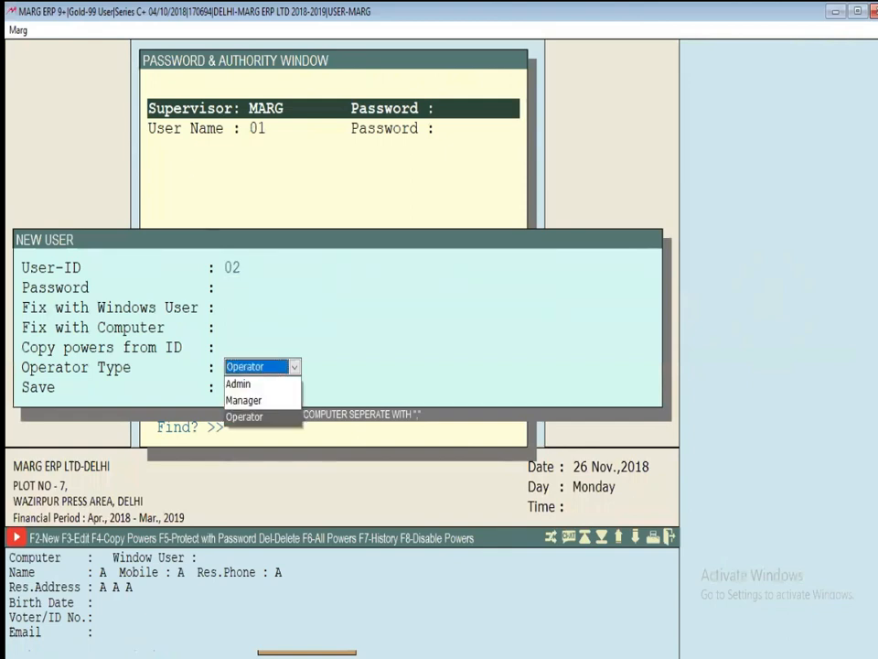
key(Return)
key(Return)
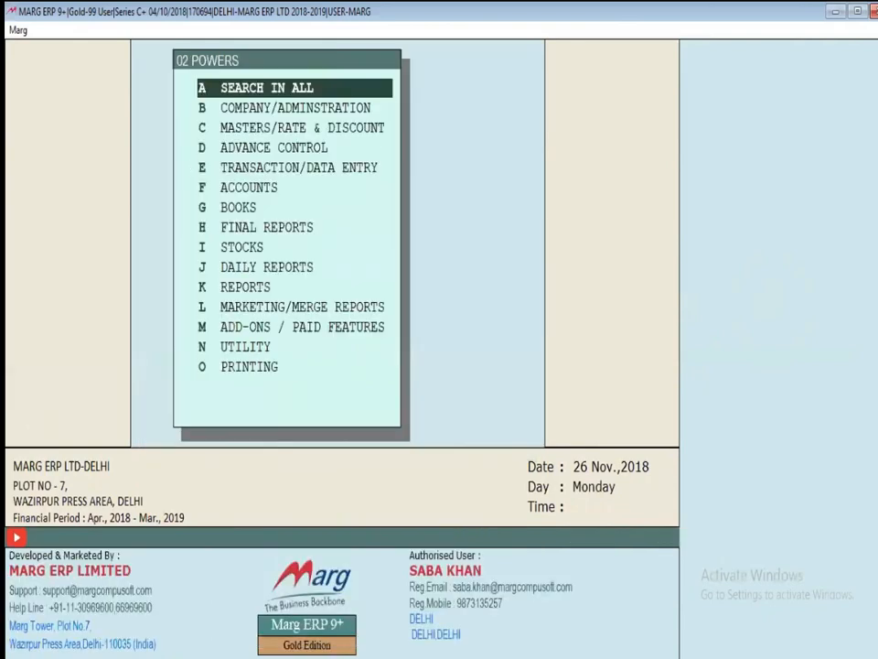
key(Escape)
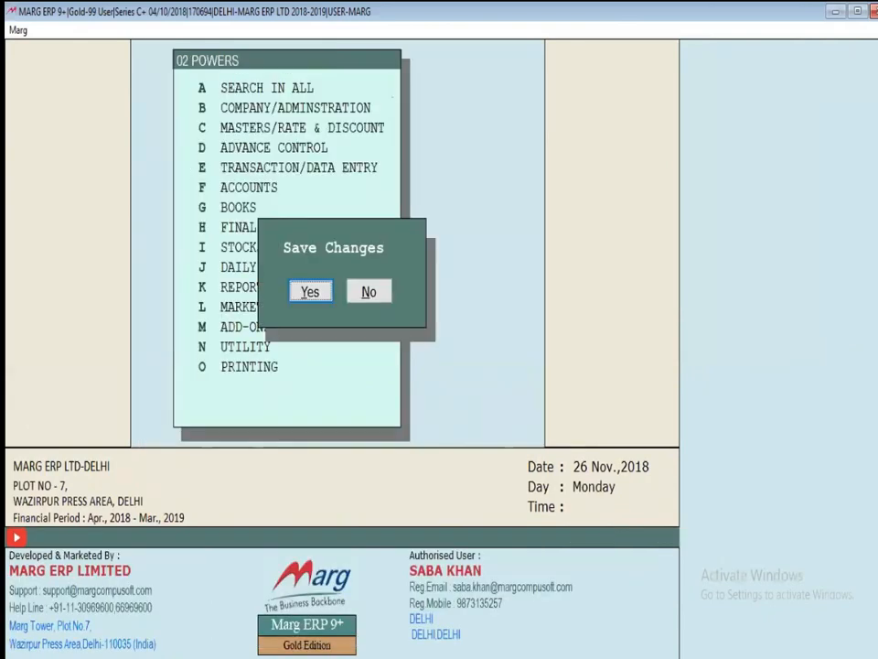
key(Return)
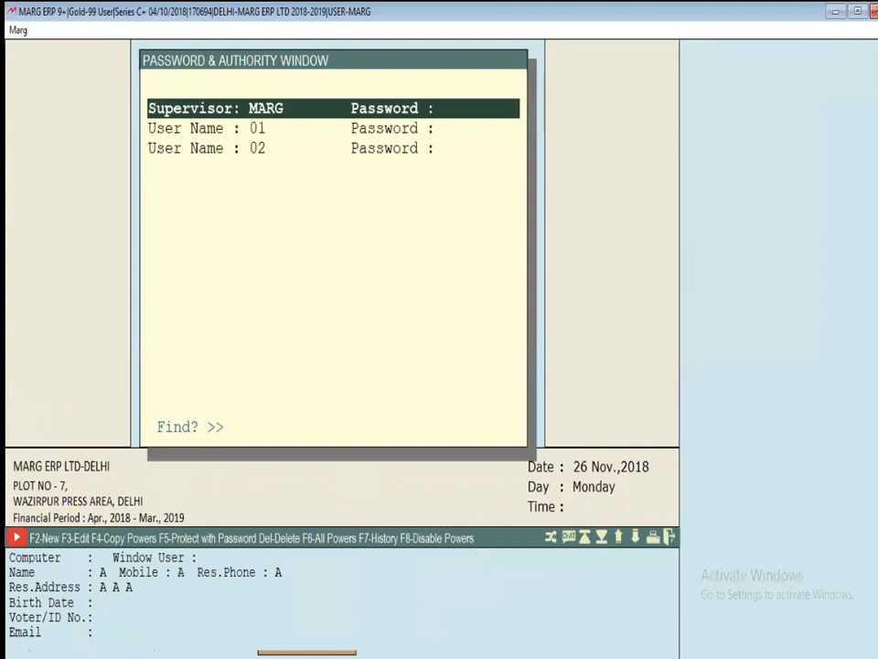
Add user 03 with Operator as its user type
key(Down)
key(Down)
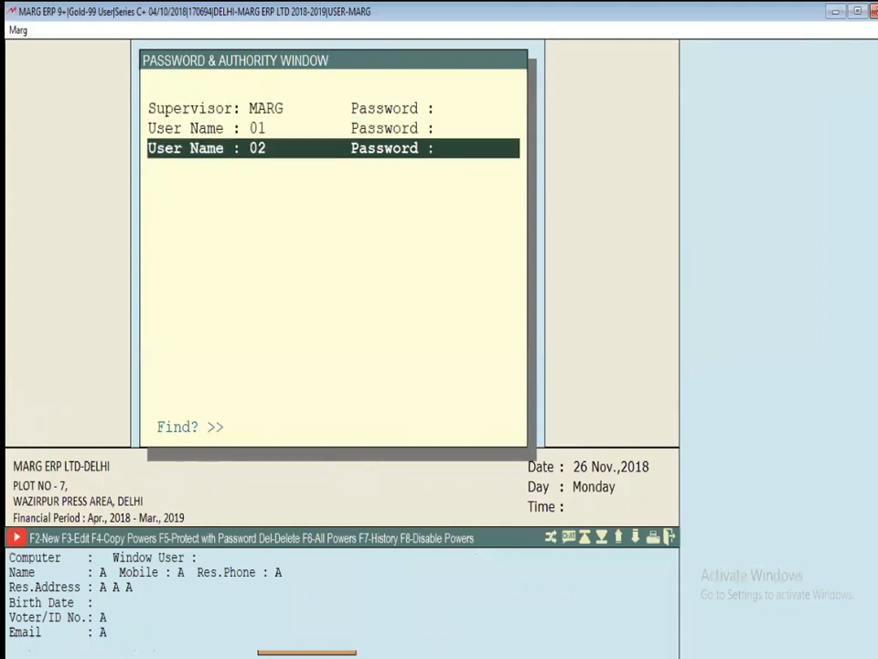
key(F2)
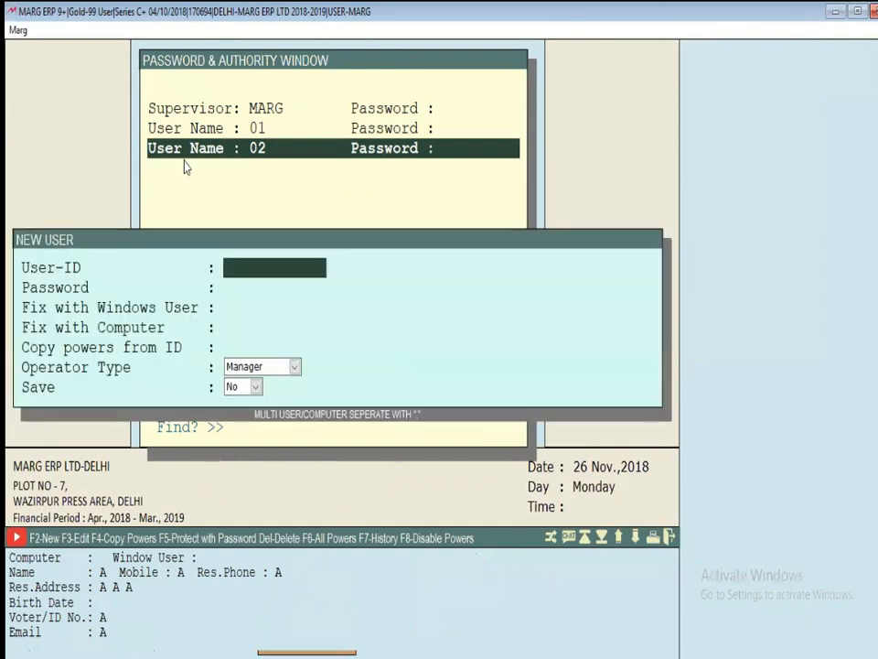
text(03)
key(Return)
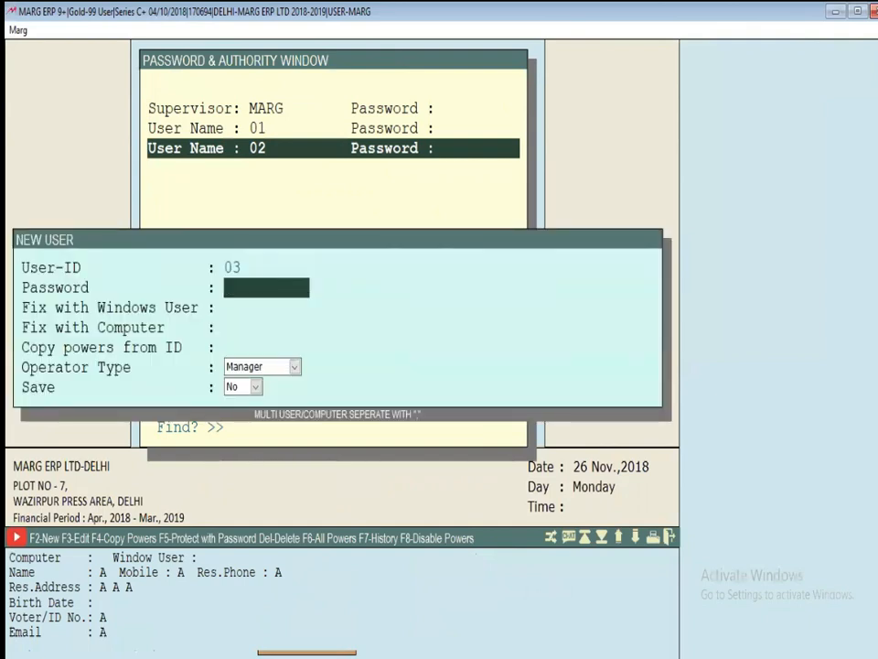
key(Return)
key(Return)
key(Return)
key(Return)
key(Down)
key(Return)
key(Return)
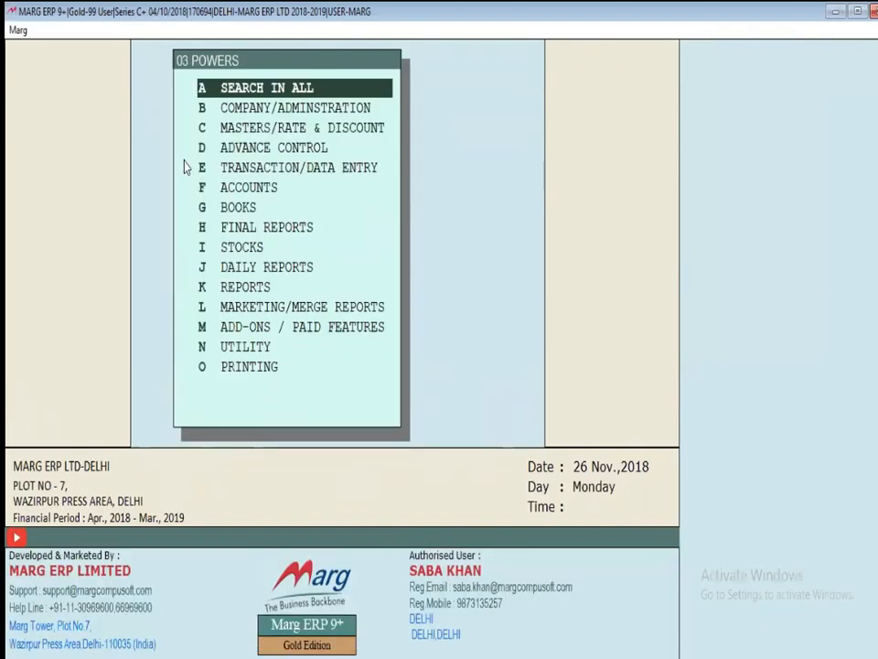
key(Escape)
Save user 03's changes and open the powers list for user 01
key(Return)
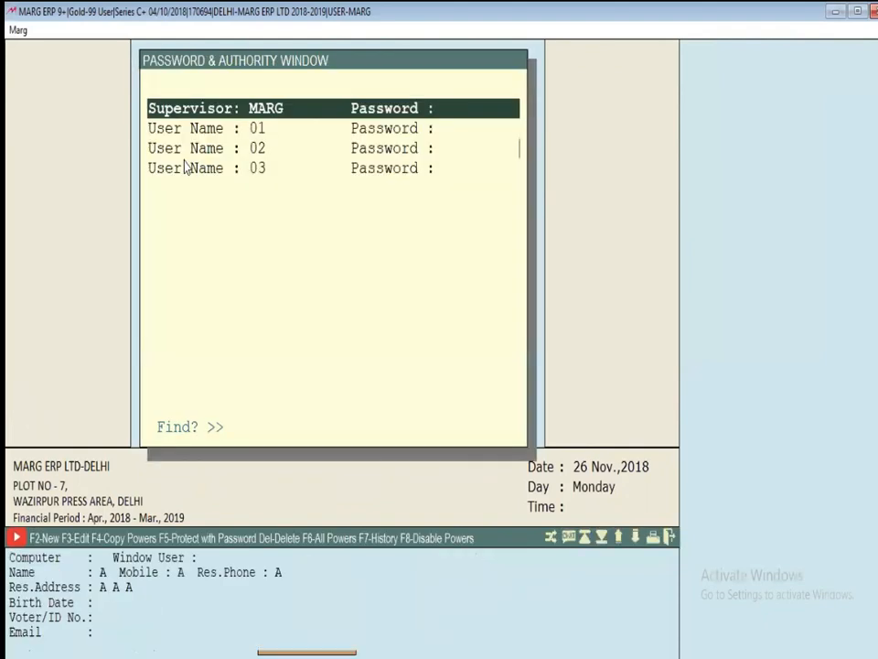
key(Down)
key(Return)
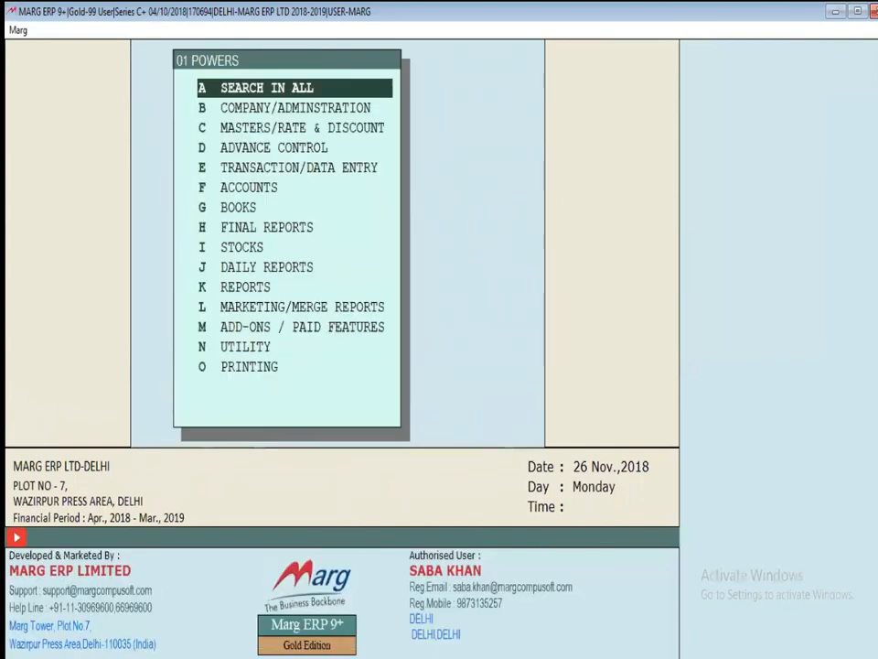
key(Return)
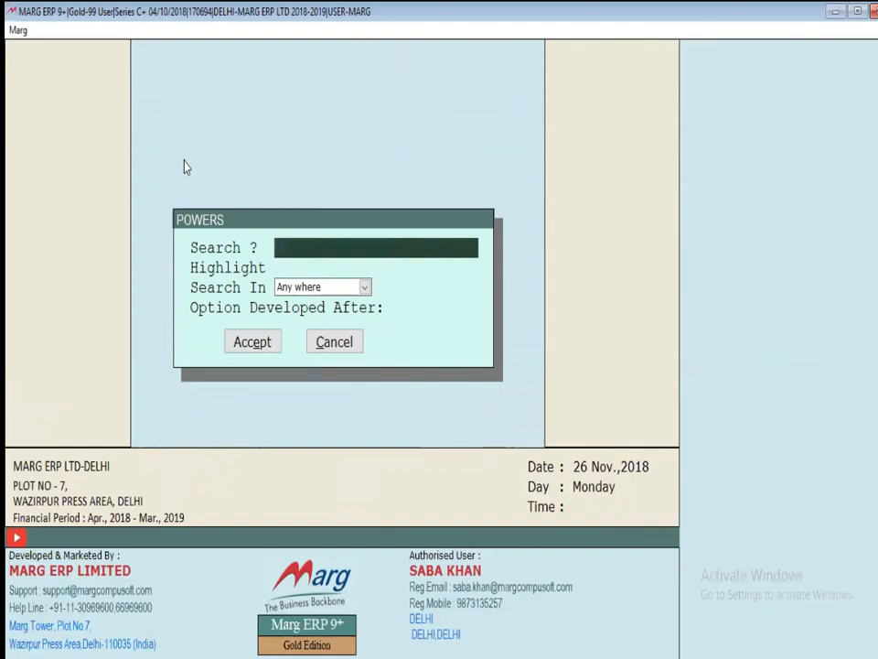
Search all of user 01's powers for the term SERIES
text(SERIES)
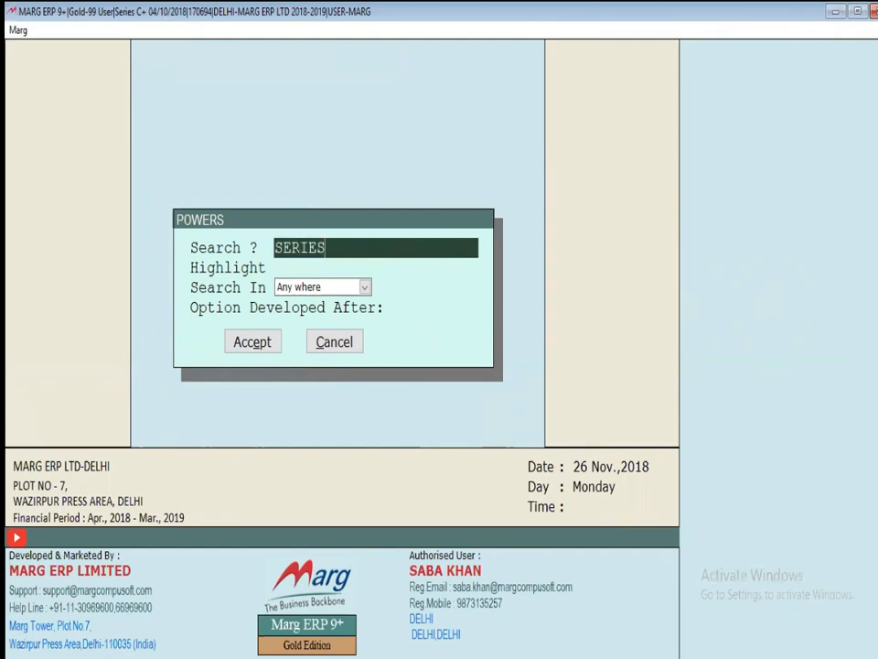
key(Return)
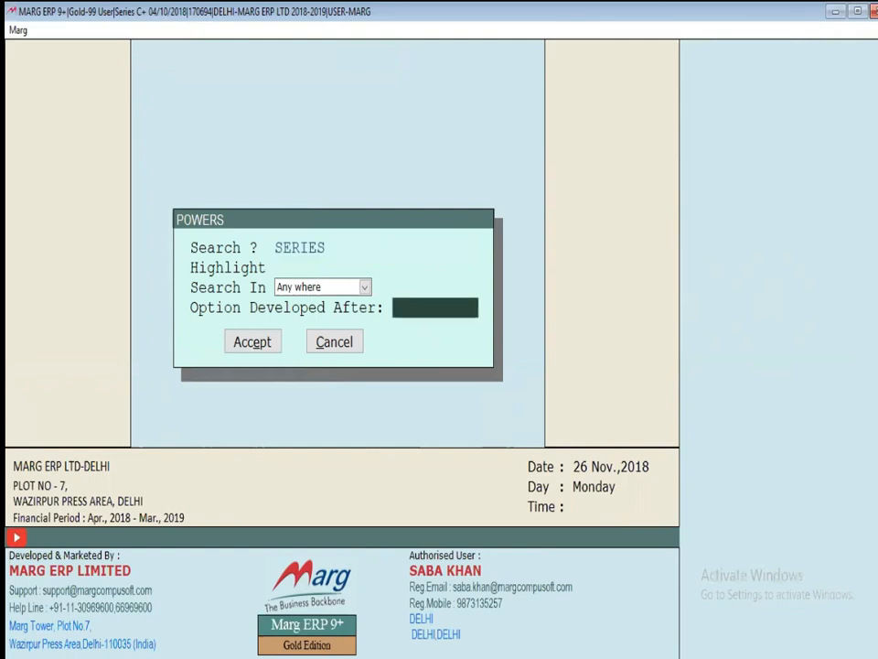
key(Return)
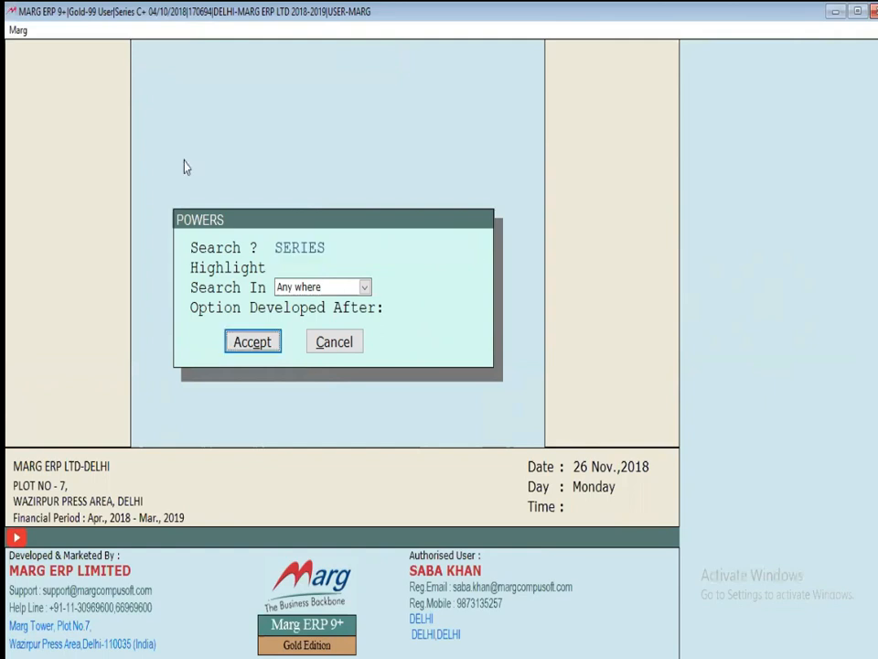
key(Return)
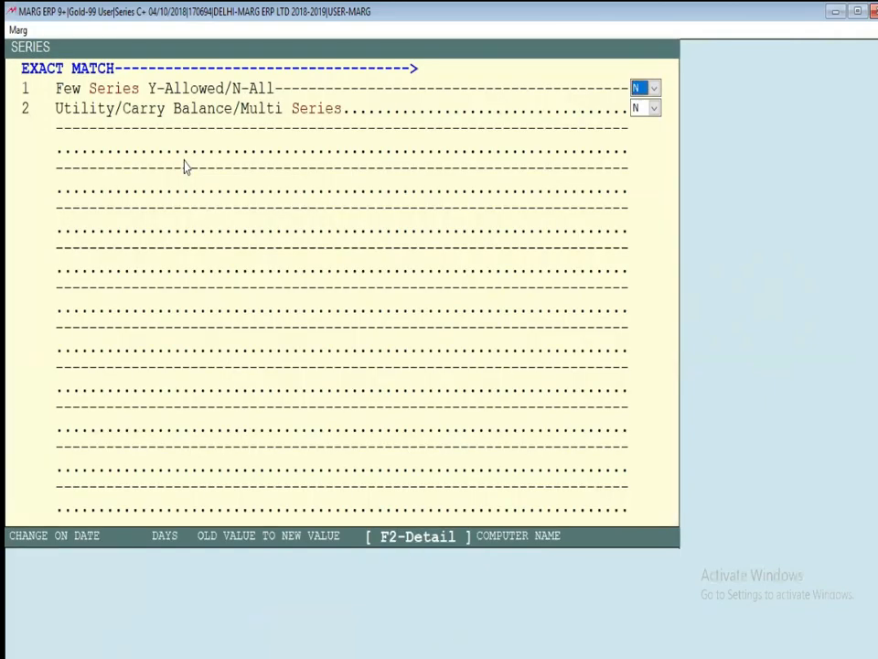
Review the Few Series Y/N choices, then save user 01's powers and return to the dashboard
key(alt+Down)
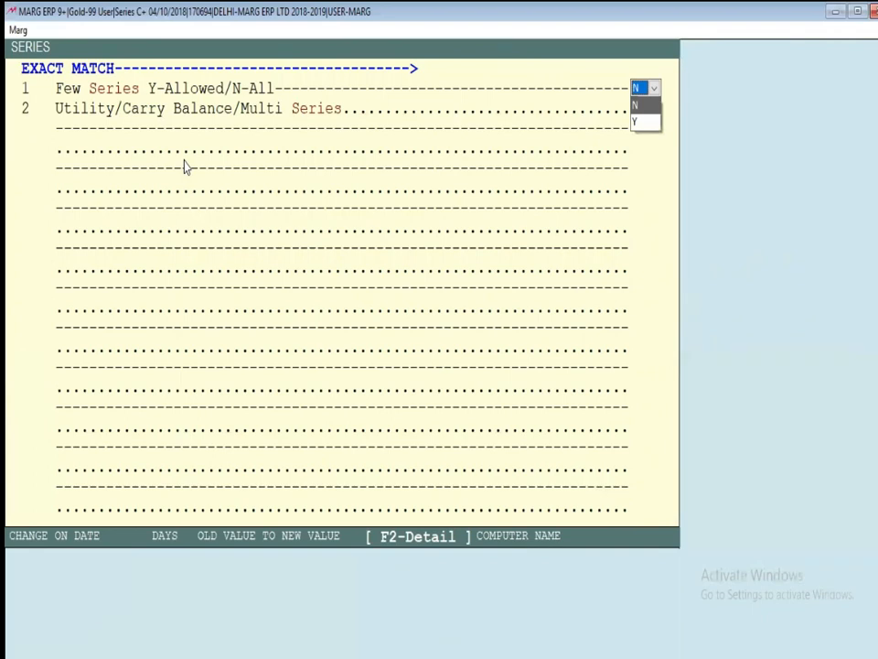
key(Escape)
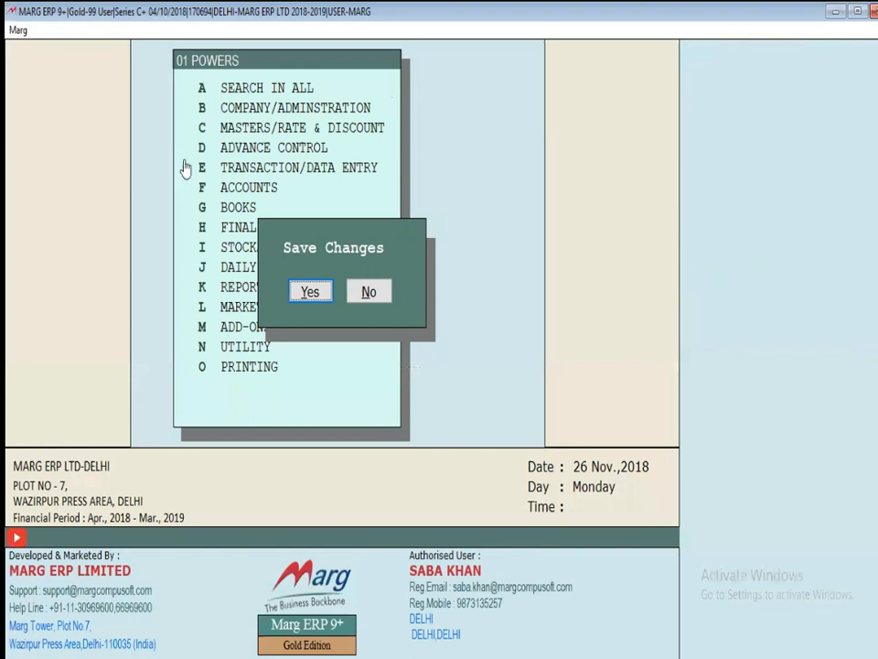
key(Return)
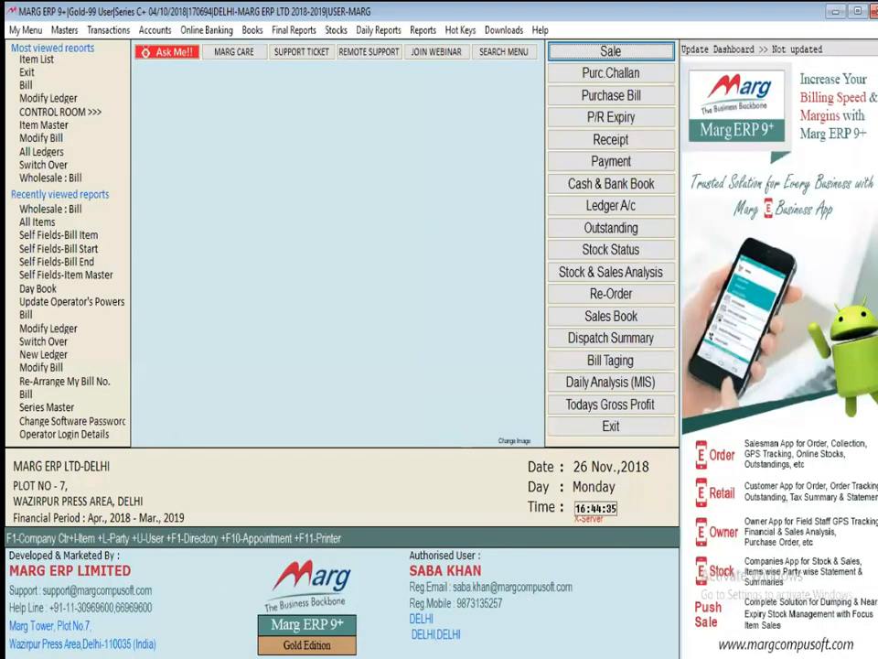
Start a test sale bill for AAA DEBTOR and check which items it offers
key(Return)
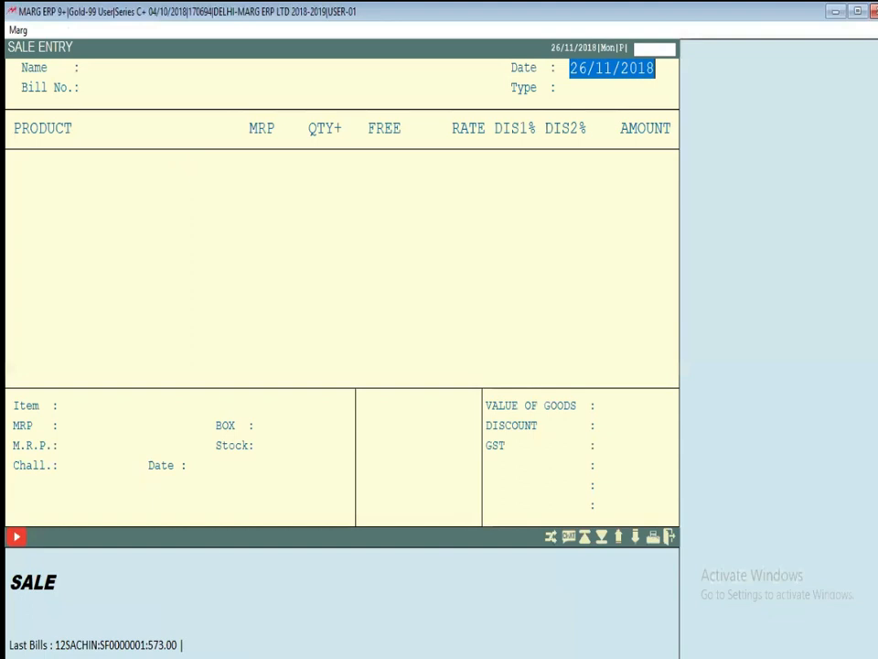
key(Return)
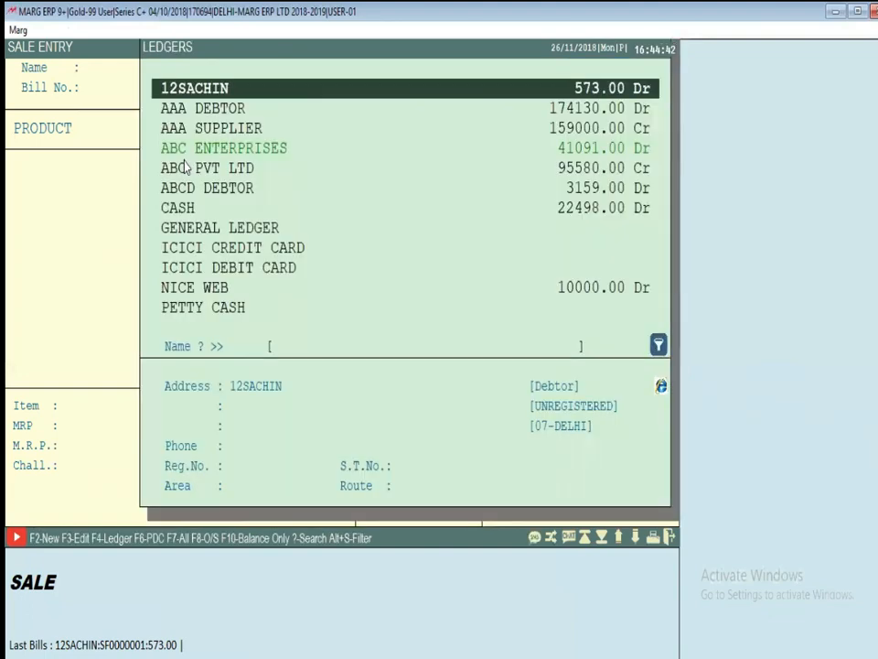
key(Down)
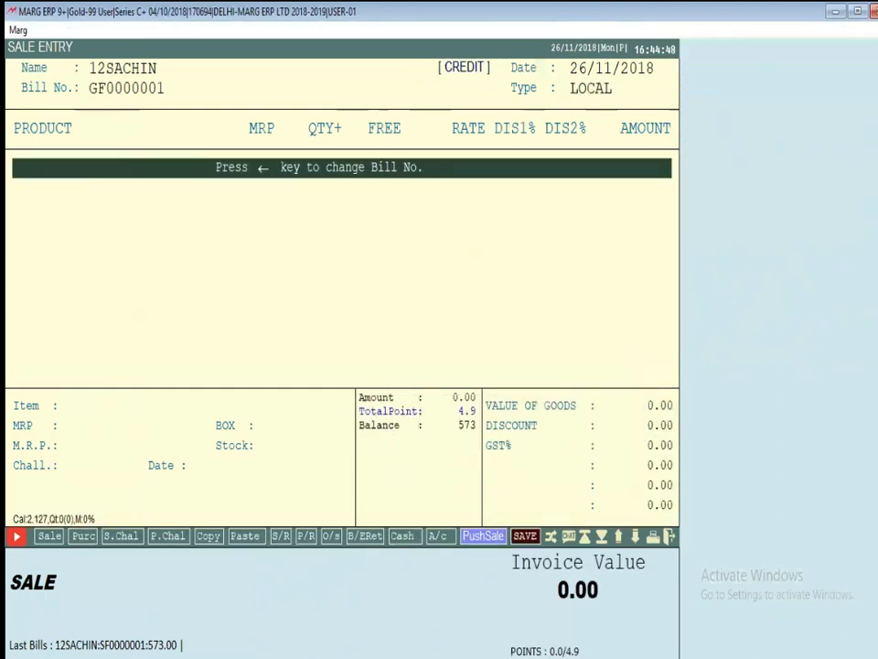
key(Return)
key(Down)
key(Return)
key(Escape)
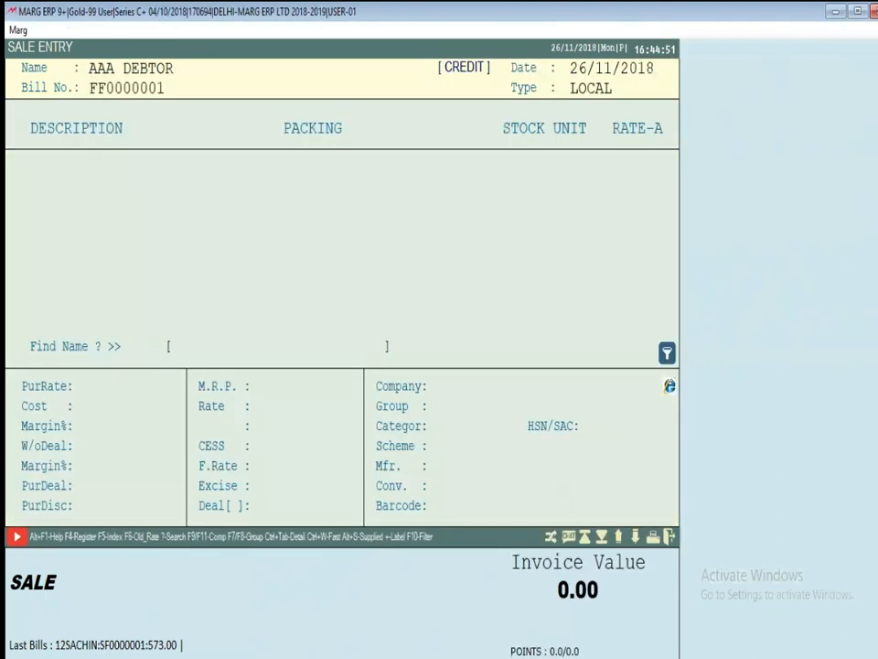
key(Return)
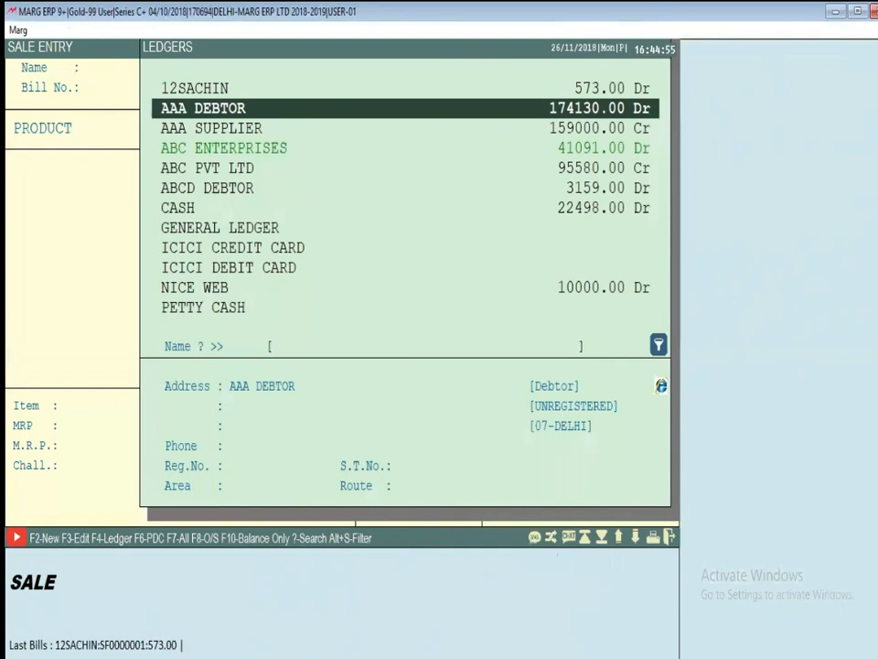
Switch the test bill to ABC ENTERPRISES, then discard it and leave sale entry
key(Down)
key(Down)
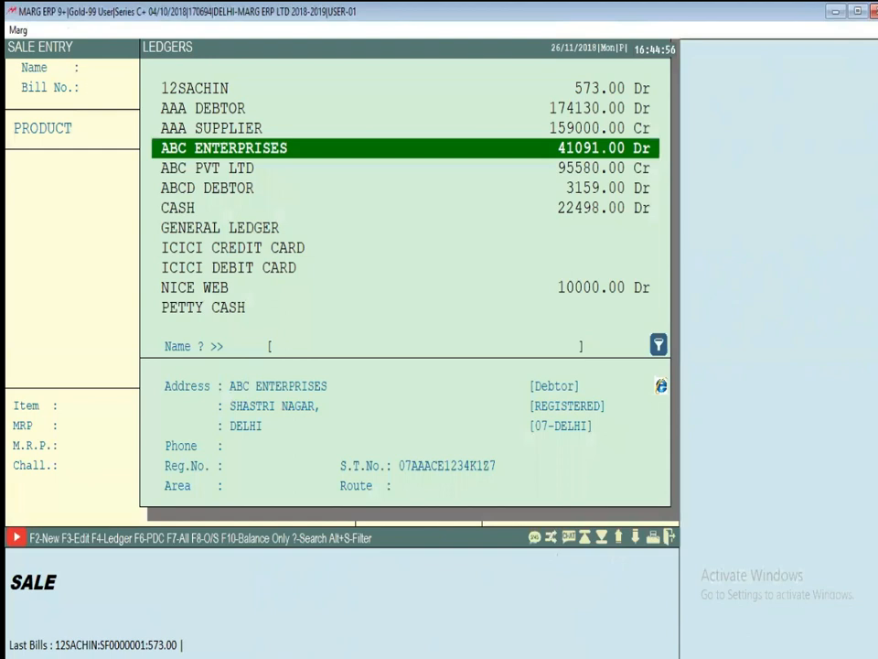
key(Return)
key(Return)
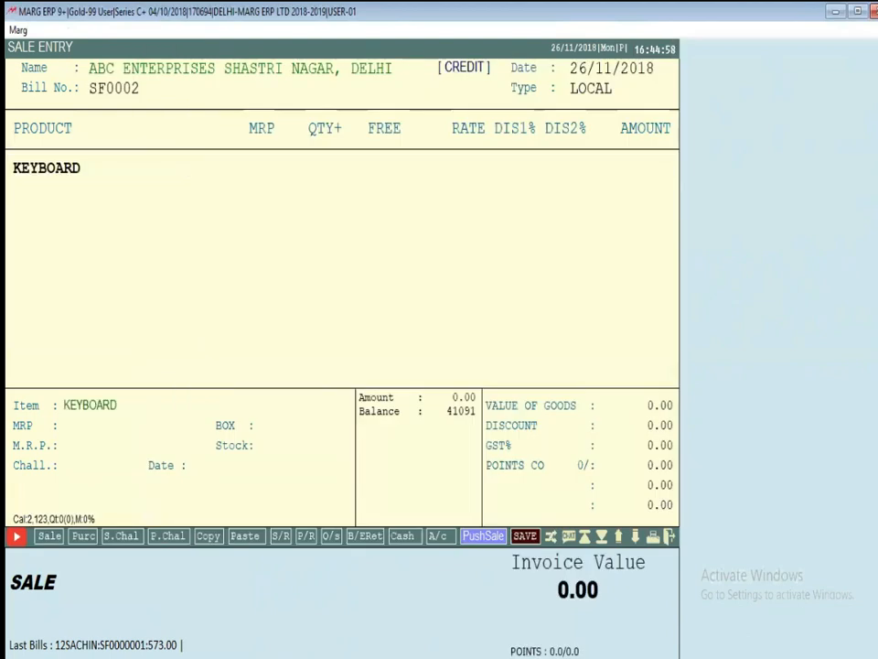
key(Escape)
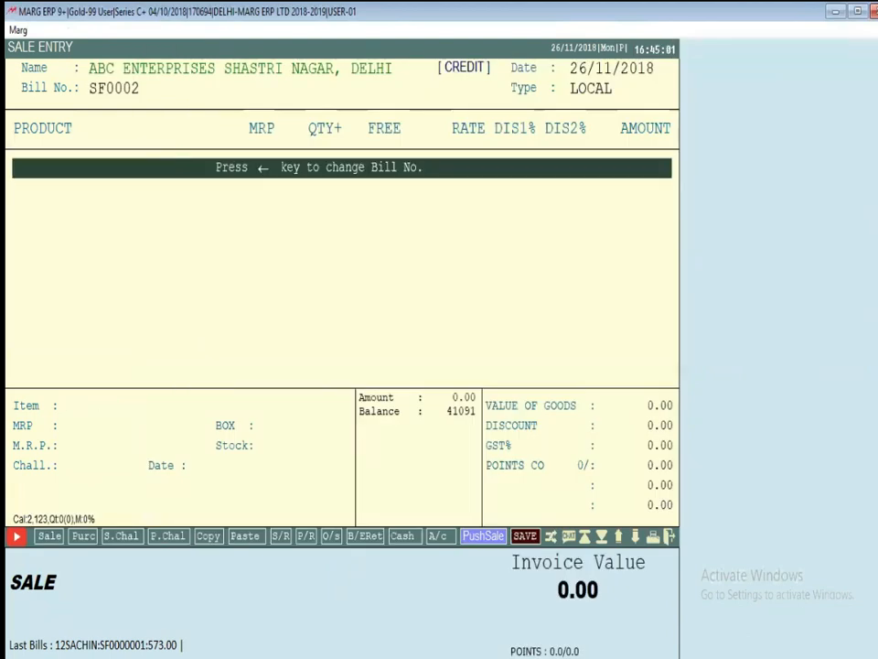
key(Escape)
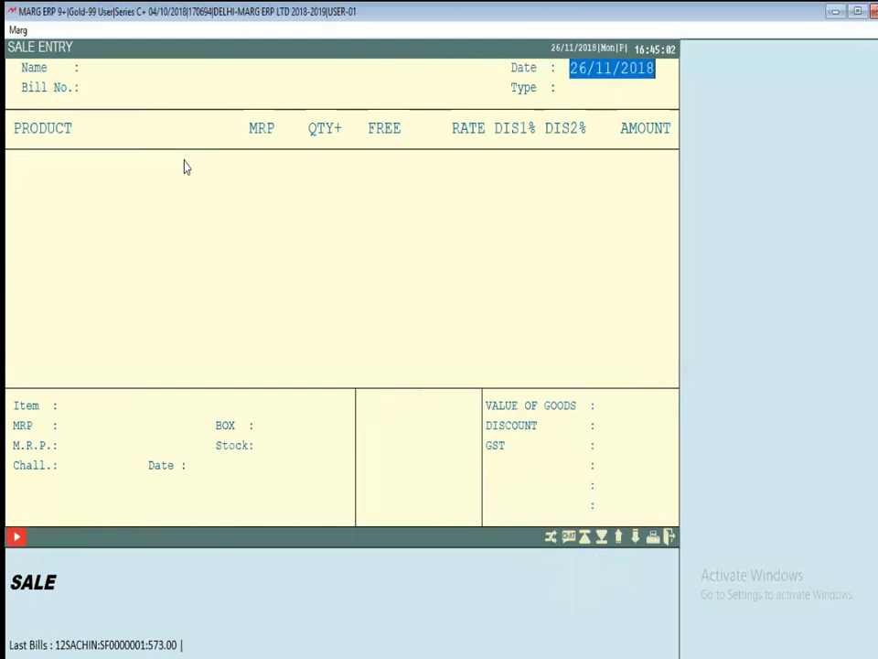
key(Escape)
Change user to the supervisor login and open Update Operator's Powers
key(Escape)
key(Escape)
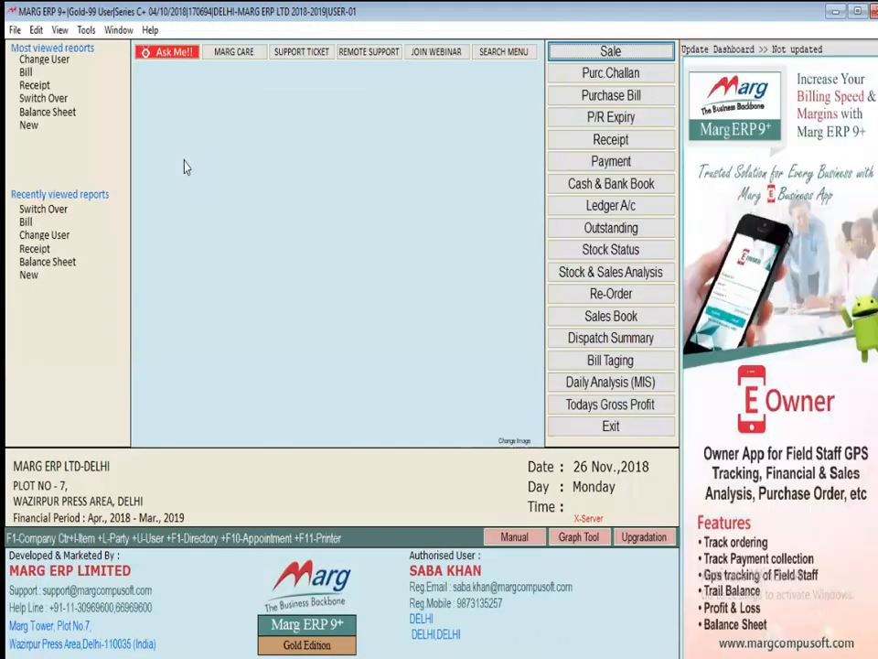
key(ctrl+u)
text(marg)
key(Return)
key(Escape)
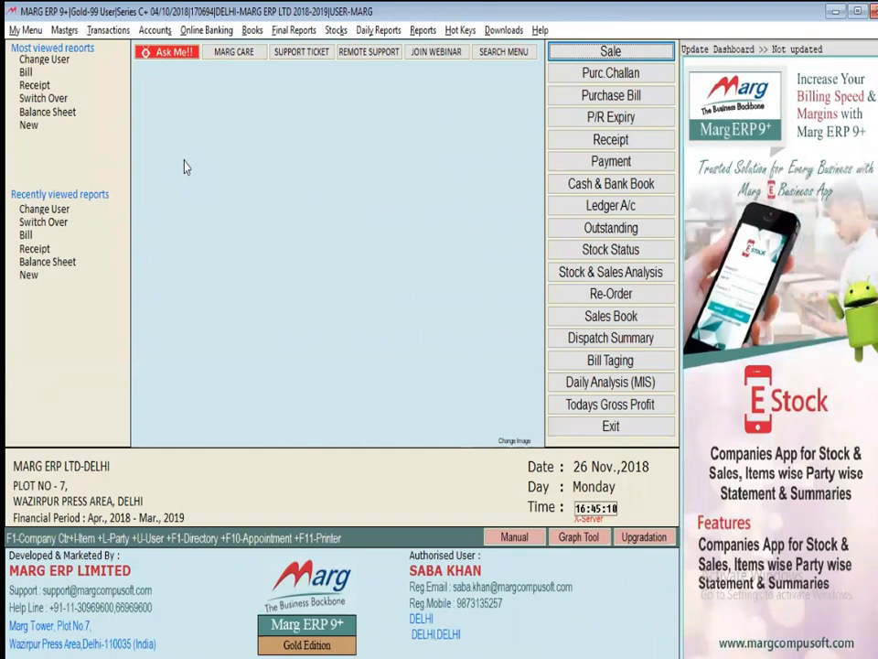
key(alt+m)
key(Down)
key(Down)
key(Down)
key(Down)
key(Down)
key(Down)
key(Down)
key(Down)
key(Down)
key(Down)
key(Down)
key(Down)
key(Down)
key(Right)
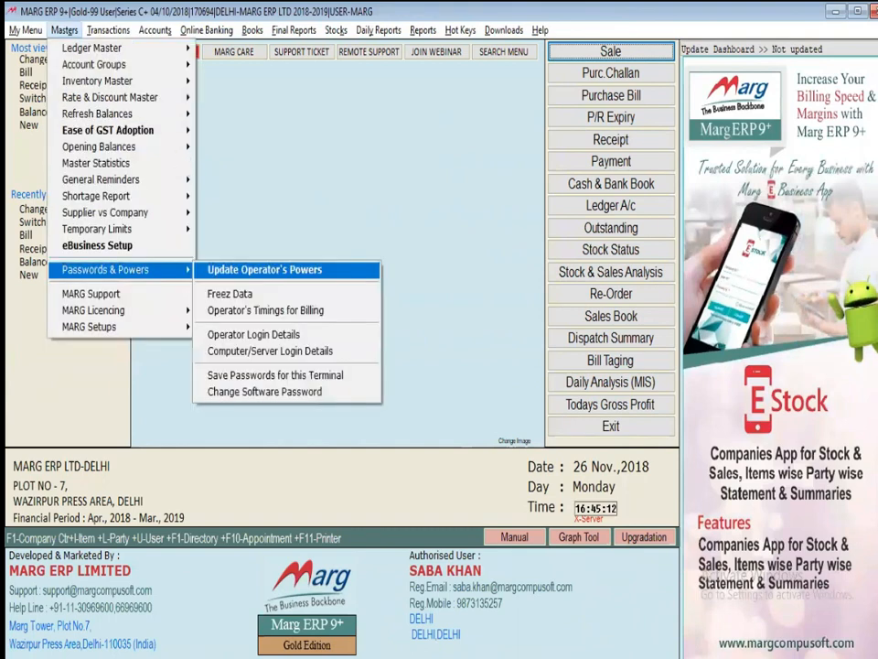
key(Return)
For operator 01, search SERIES powers, set Few Series to Y and allow GF and FF
key(Return)
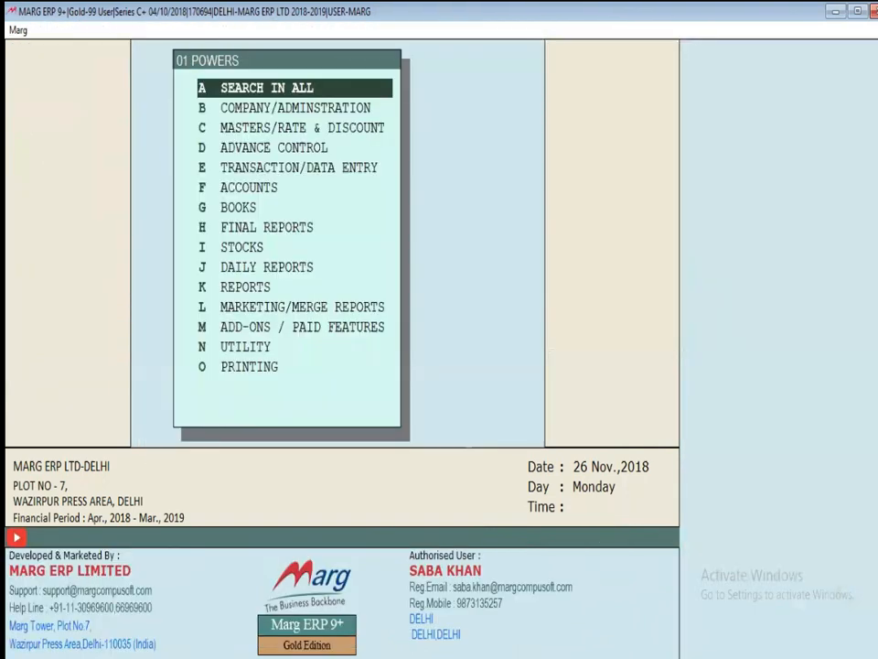
key(Return)
text(SERIES)
key(Return)
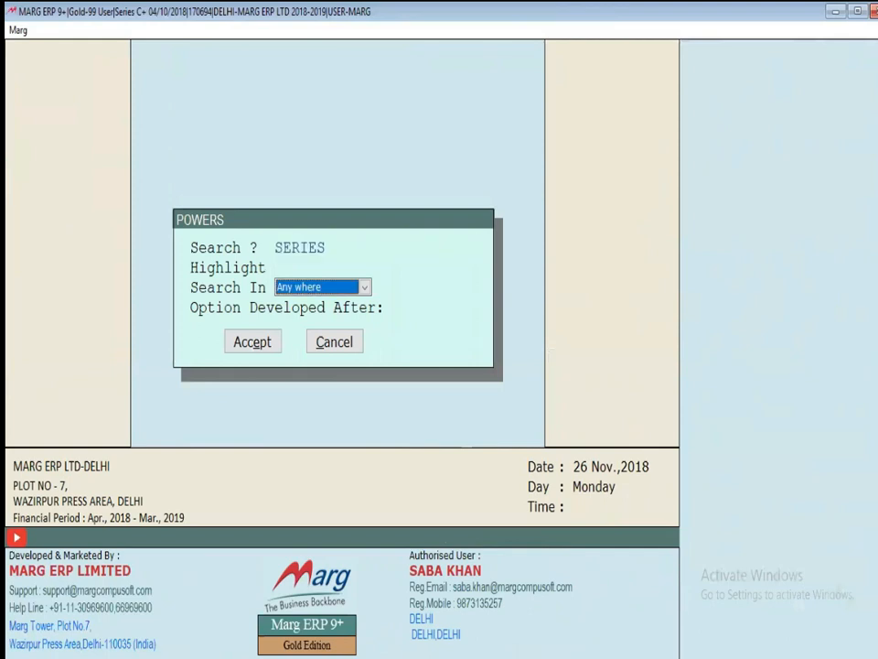
key(Return)
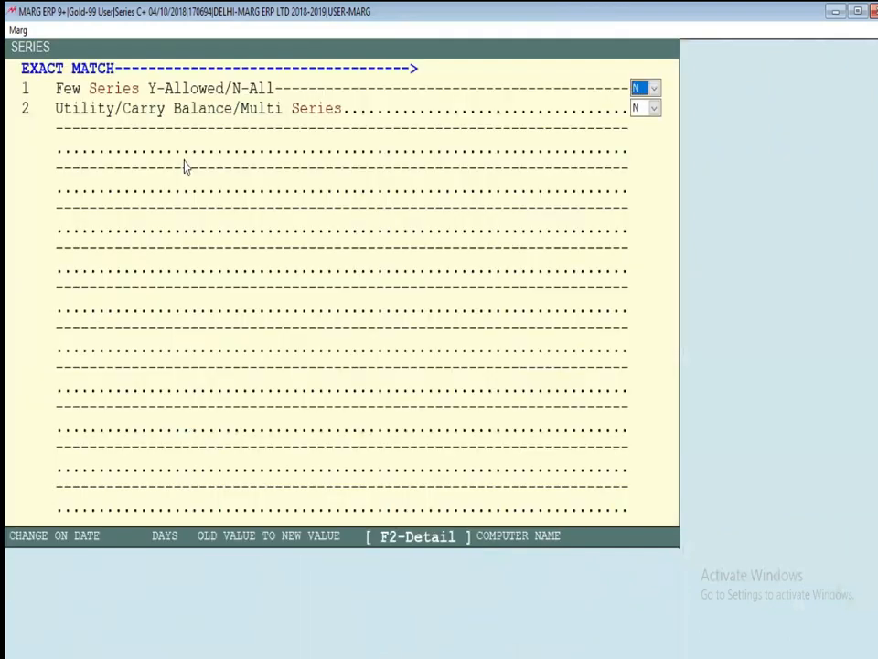
key(y)
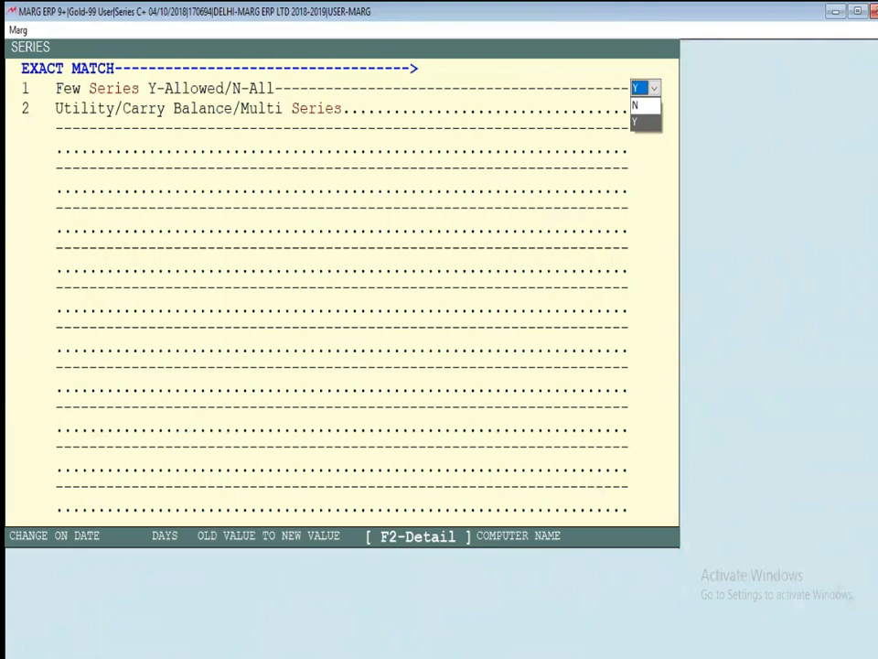
key(Return)
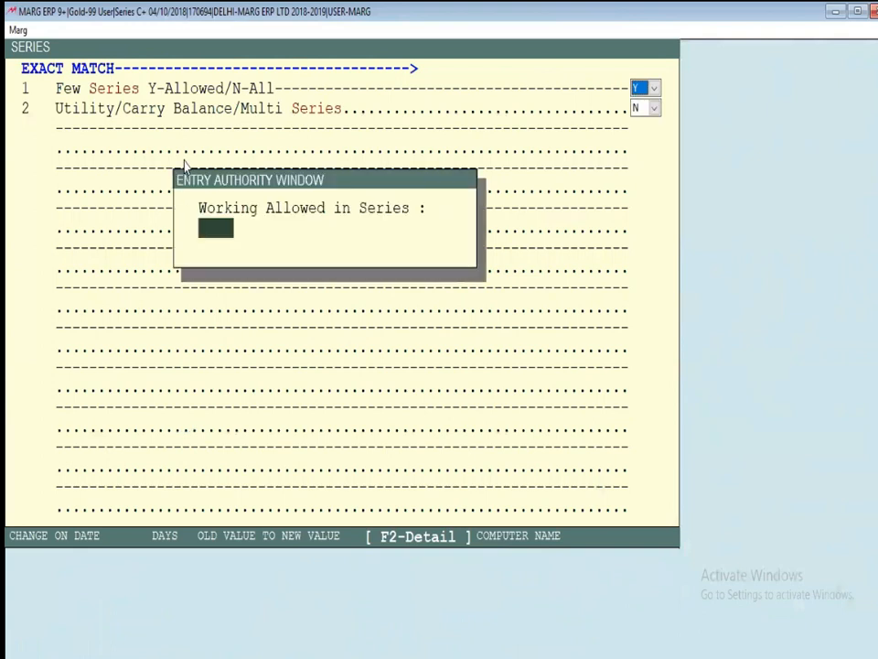
text(GF   )
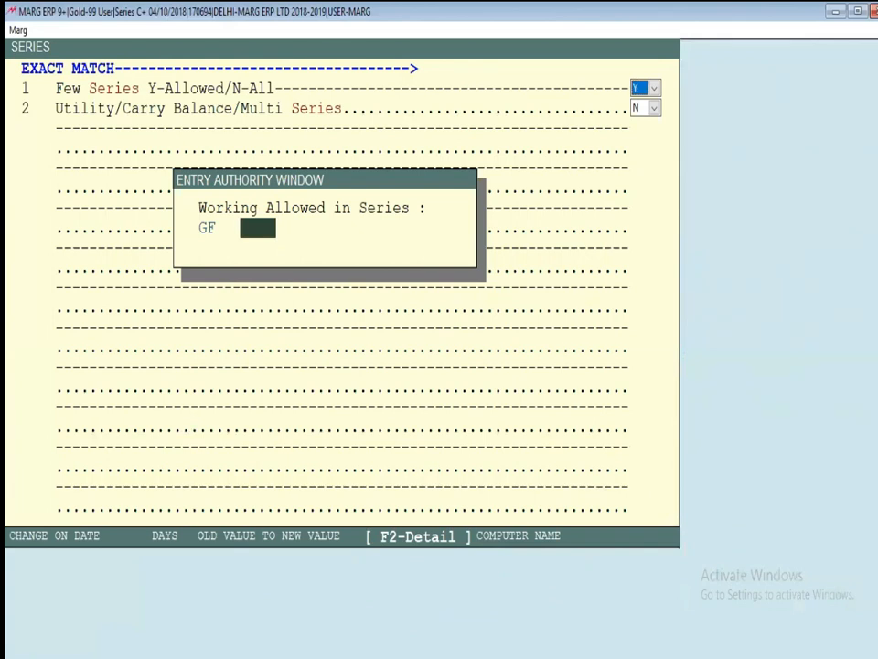
text(FF)
key(Return)
key(Return)
key(Return)
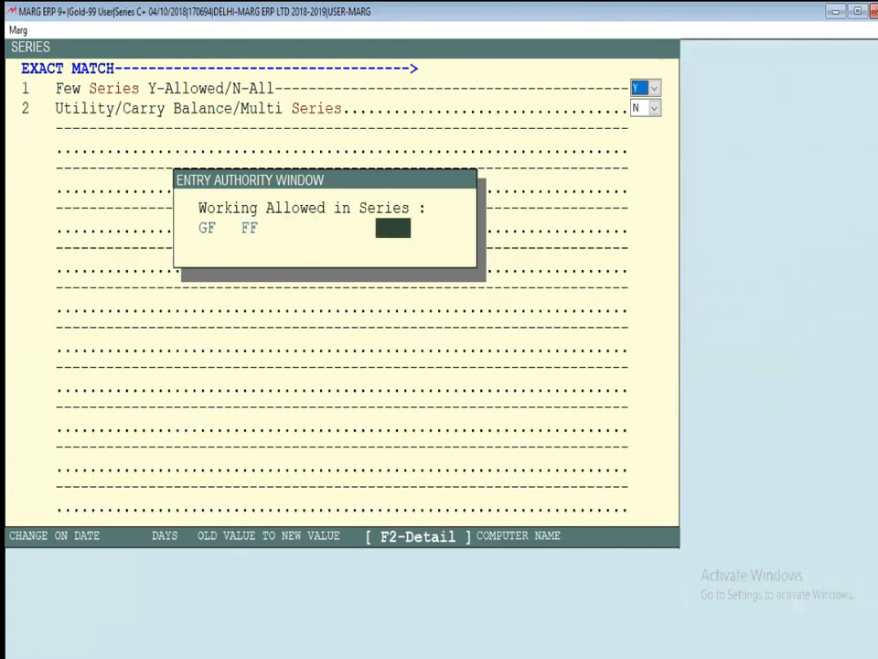
key(Return)
key(Return)
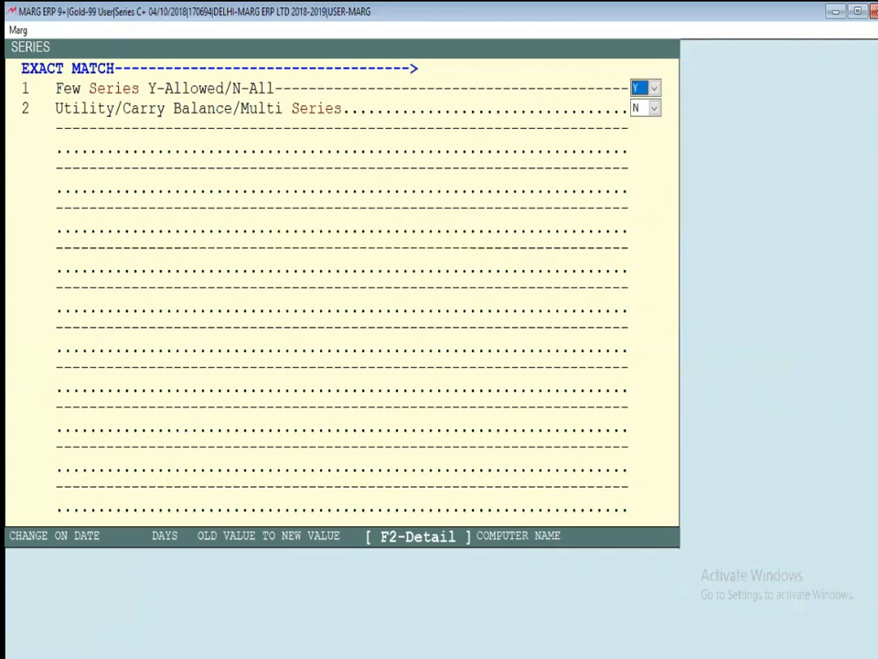
key(Escape)
key(Escape)
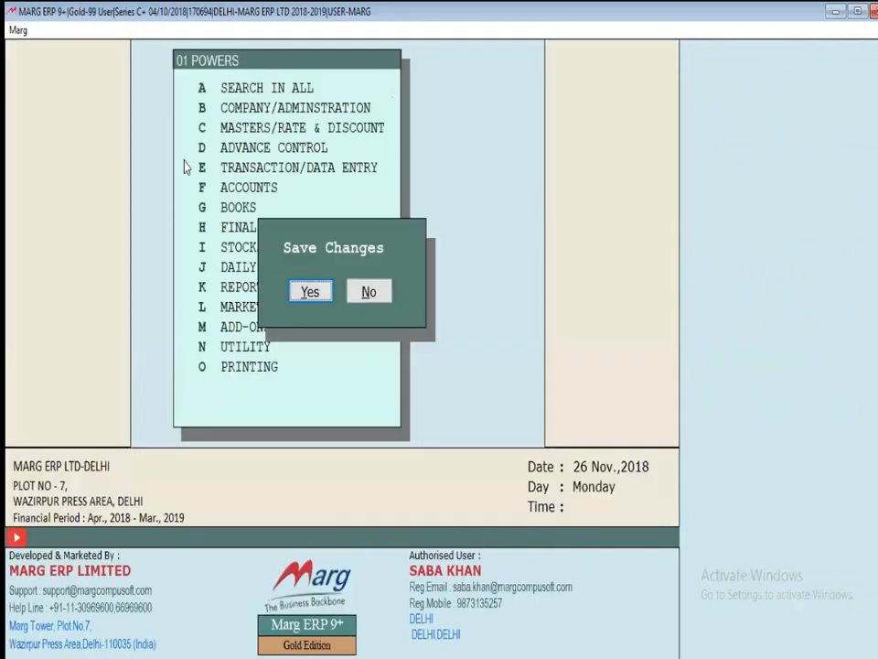
Save operator 01's changes, then open operator 02's powers and search for SERIES
key(Return)
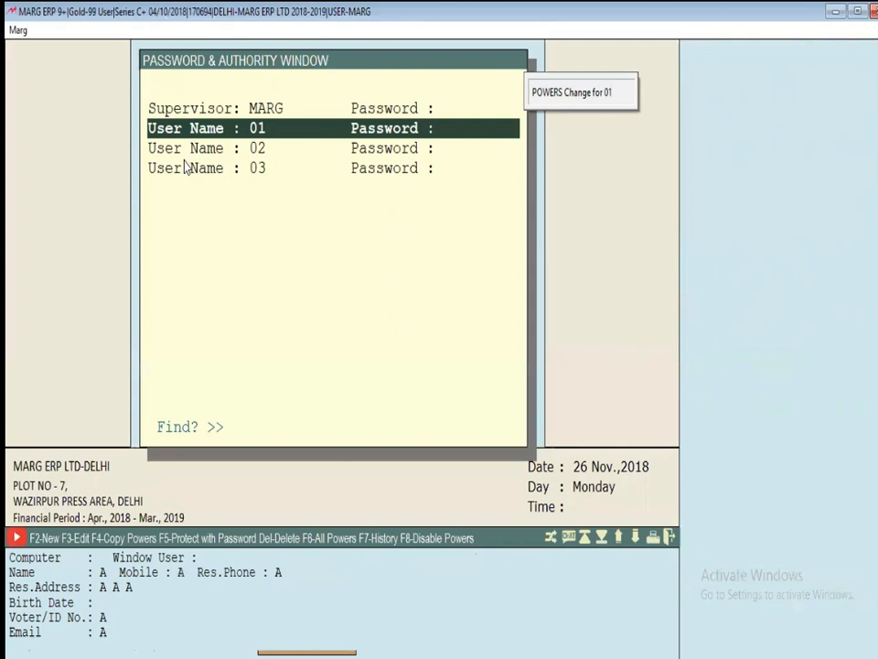
key(Down)
key(Return)
key(Return)
text(S)
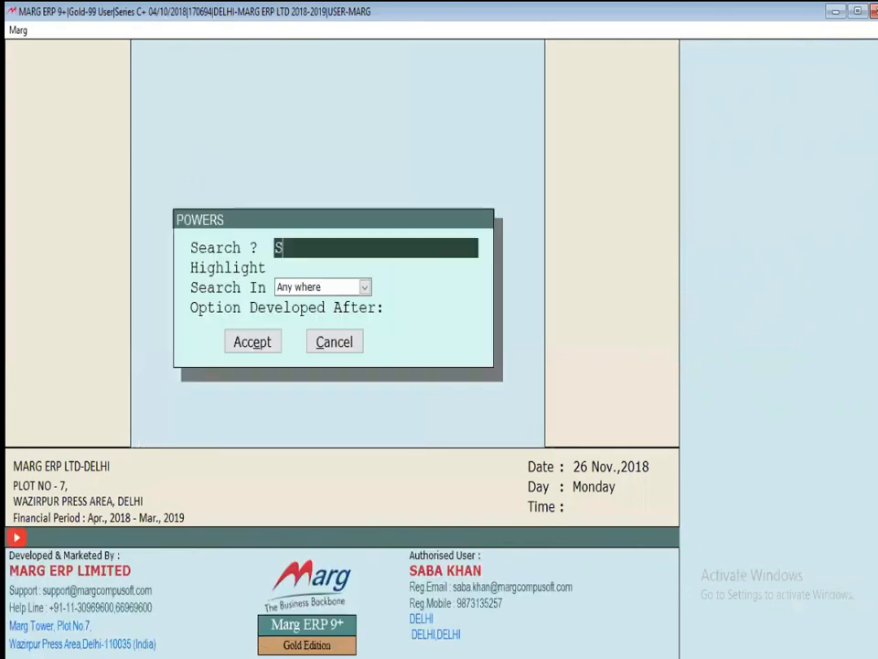
text(ERIES)
key(Return)
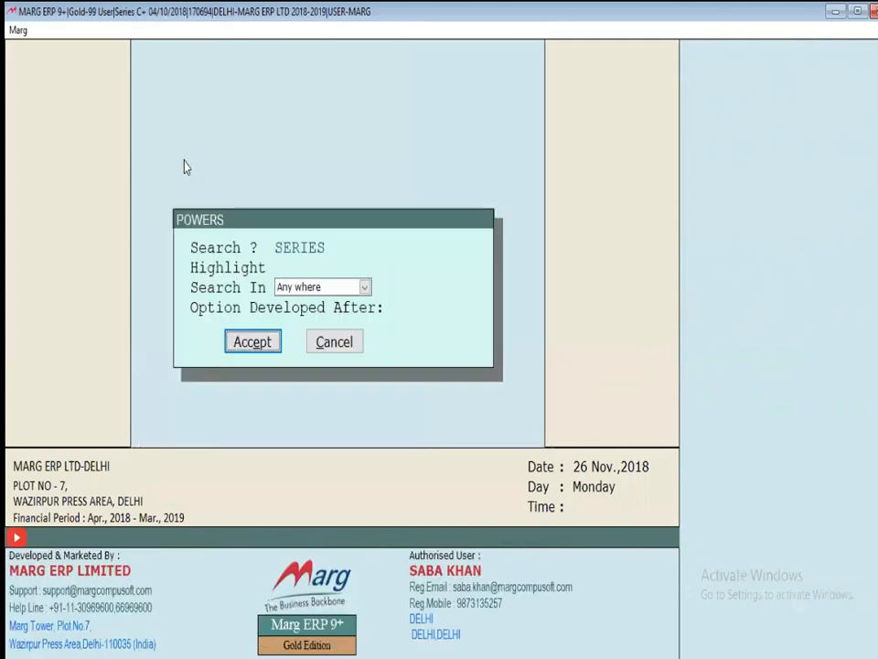
key(Return)
Set Few Series to Y and allow only the FF series for operator 02
key(y)
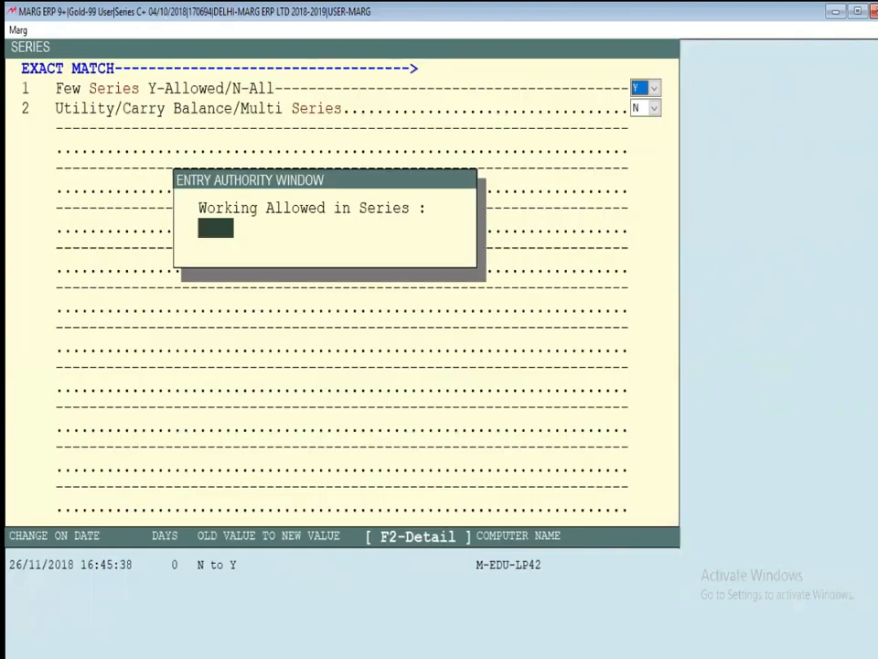
text(FF)
key(Return)
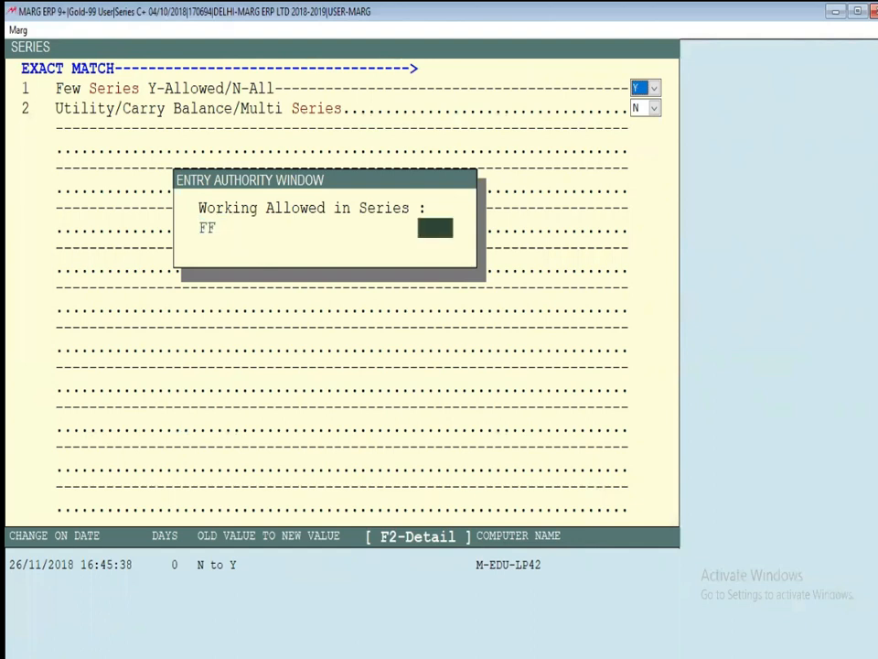
key(Return)
key(Return)
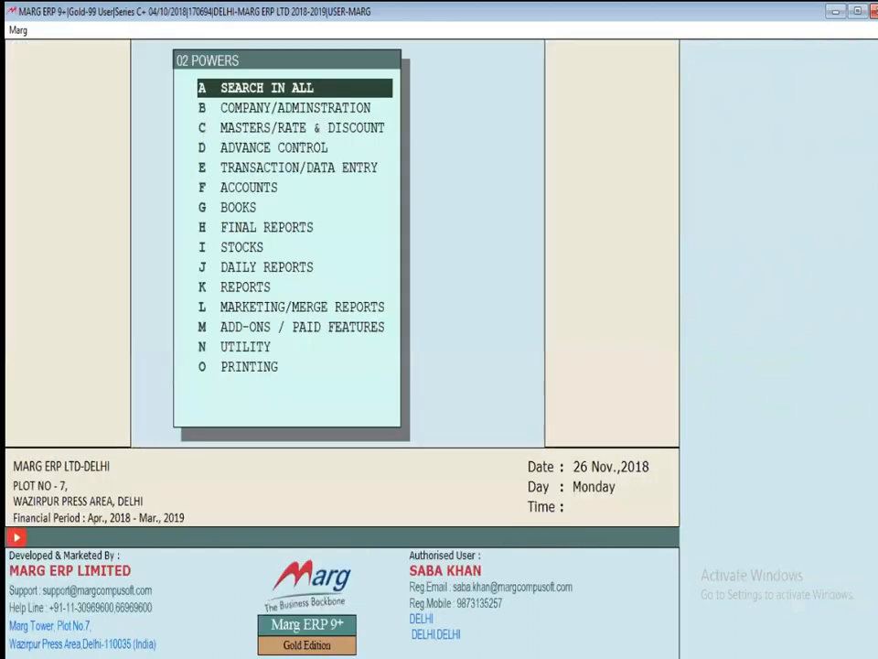
Save operator 02's settings, open operator 03's powers and search for SERIES
key(Escape)
key(Down)
key(Return)
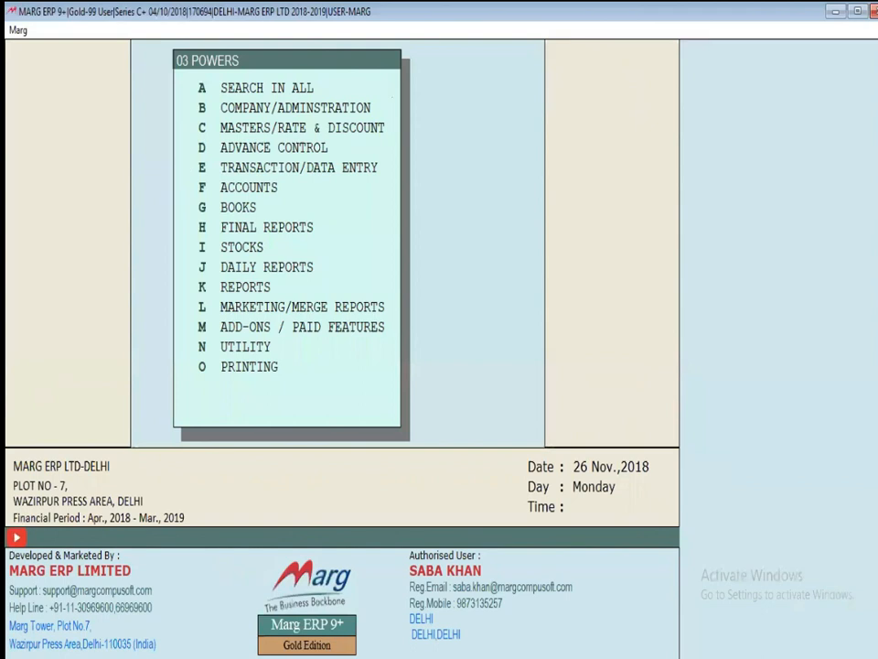
key(Return)
text(SERIES)
key(Return)
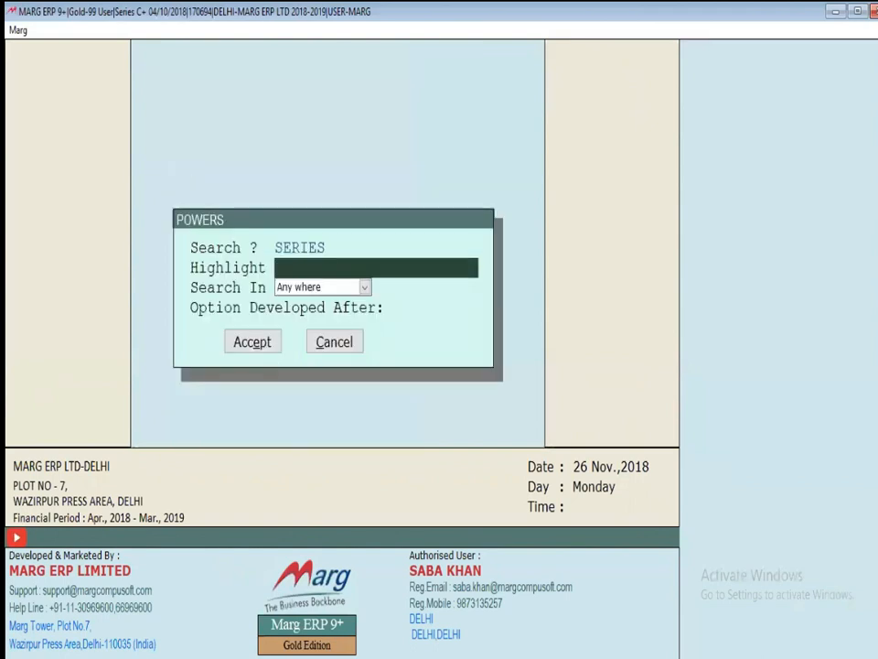
Set operator 03's allowed series to SF, then exit the powers window confirming quit
key(Return)
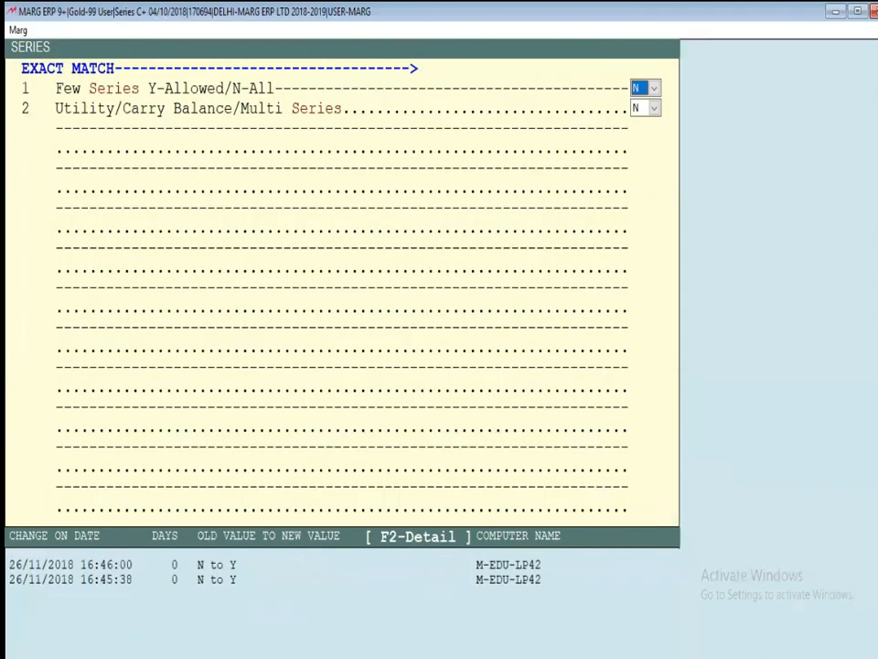
key(Return)
text(S)
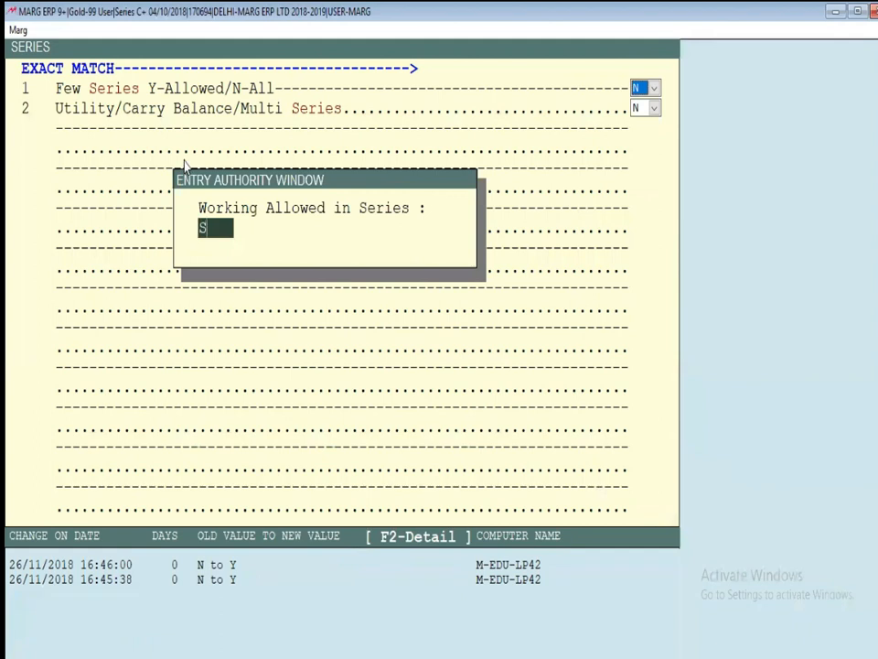
text(F)
key(Return)
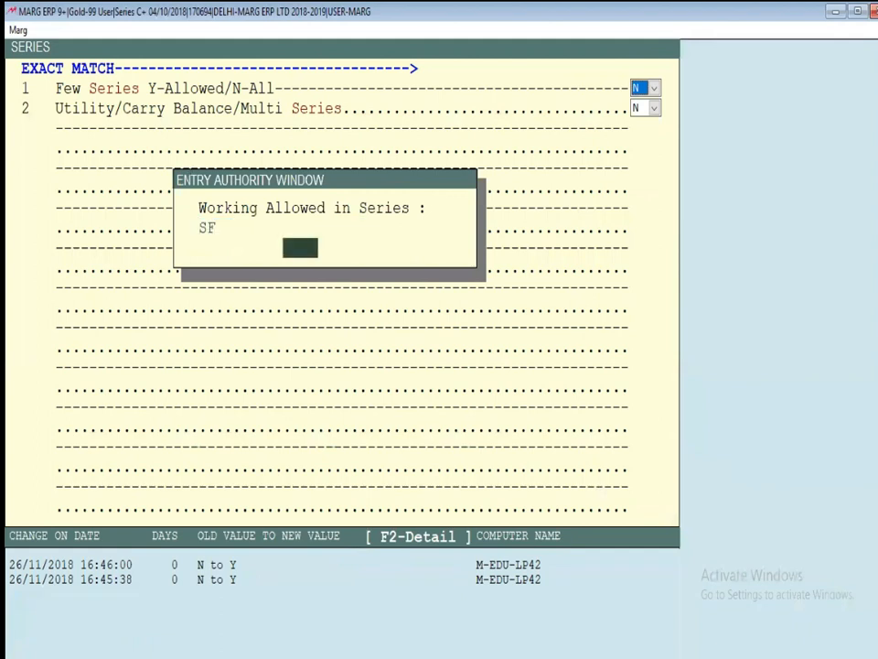
key(Return)
key(Escape)
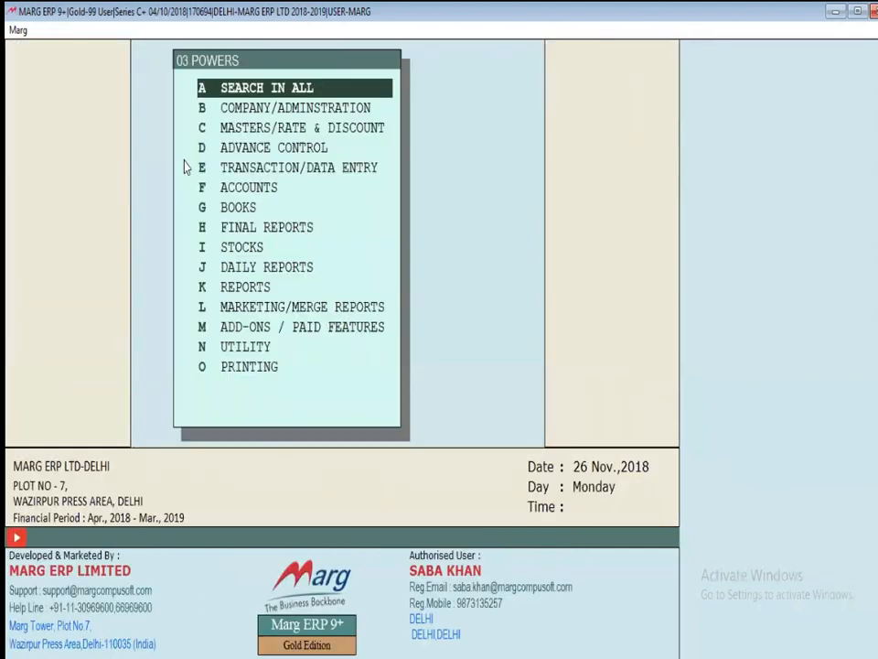
key(Escape)
key(Escape)
key(y)
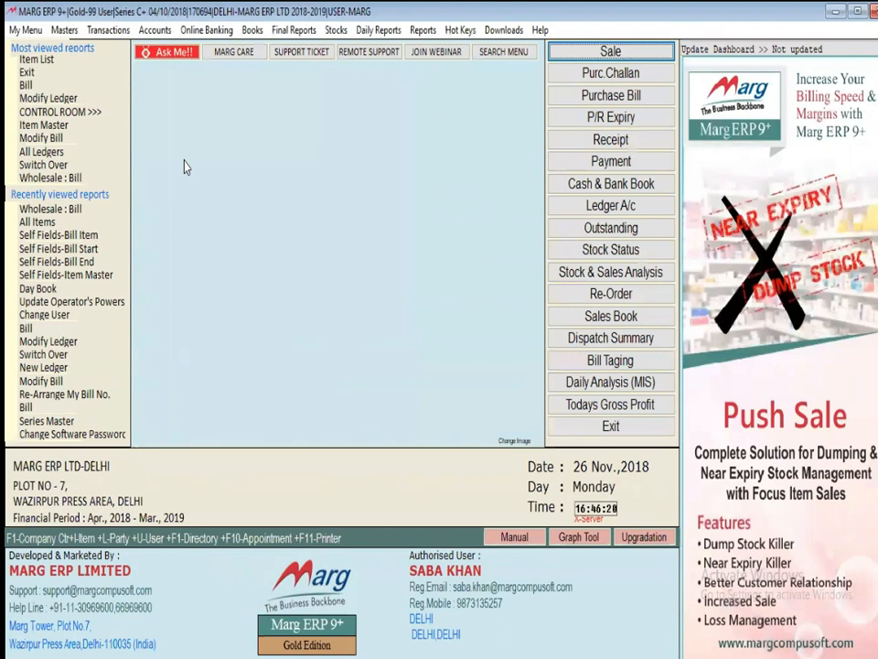
Change user to operator 01 by entering its login credentials
key(alt+n)
key(ctrl+u)
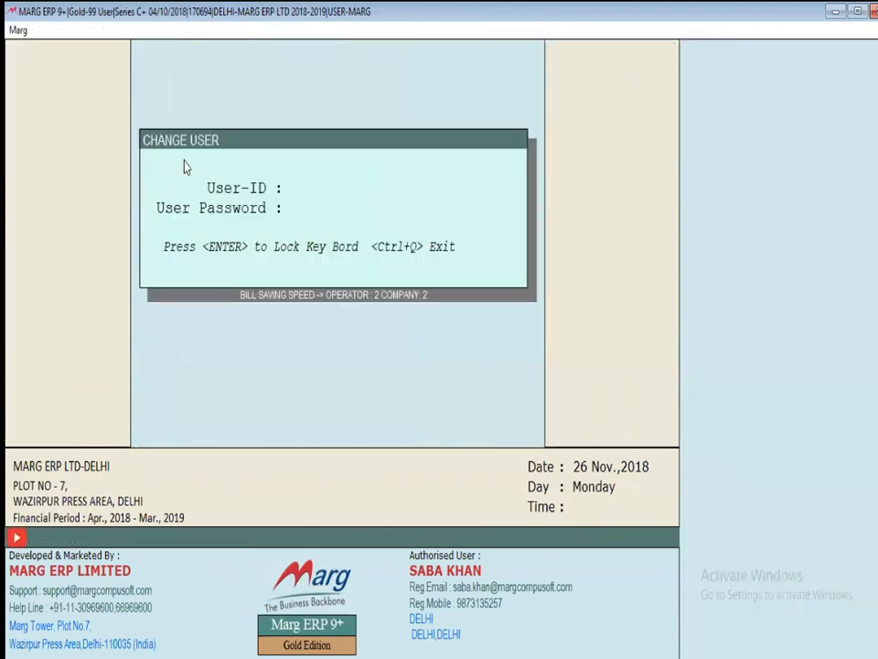
text(**)
key(Return)
key(Return)
key(Return)
key(Return)
key(Return)
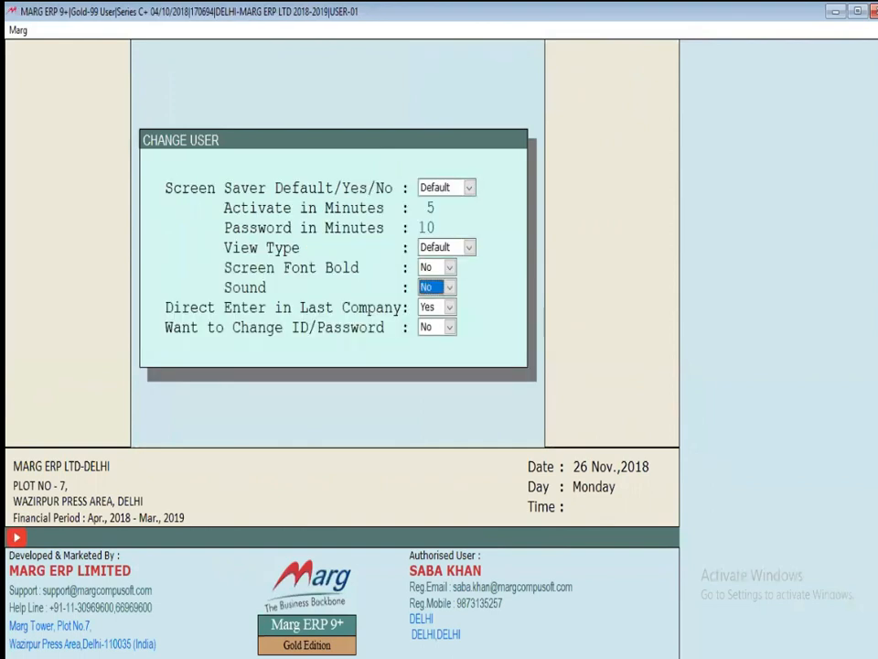
key(Return)
key(Return)
key(Return)
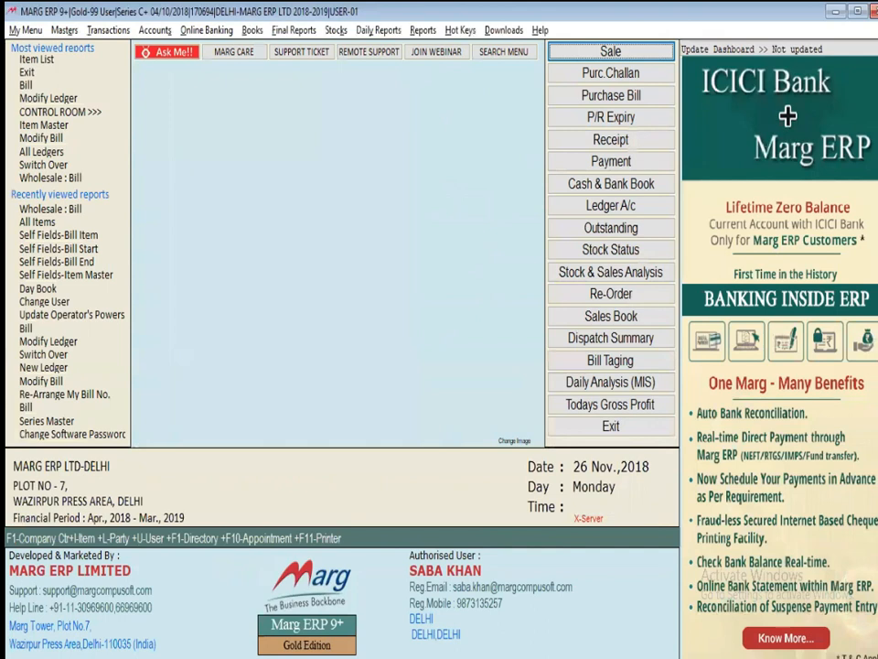
key(Return)
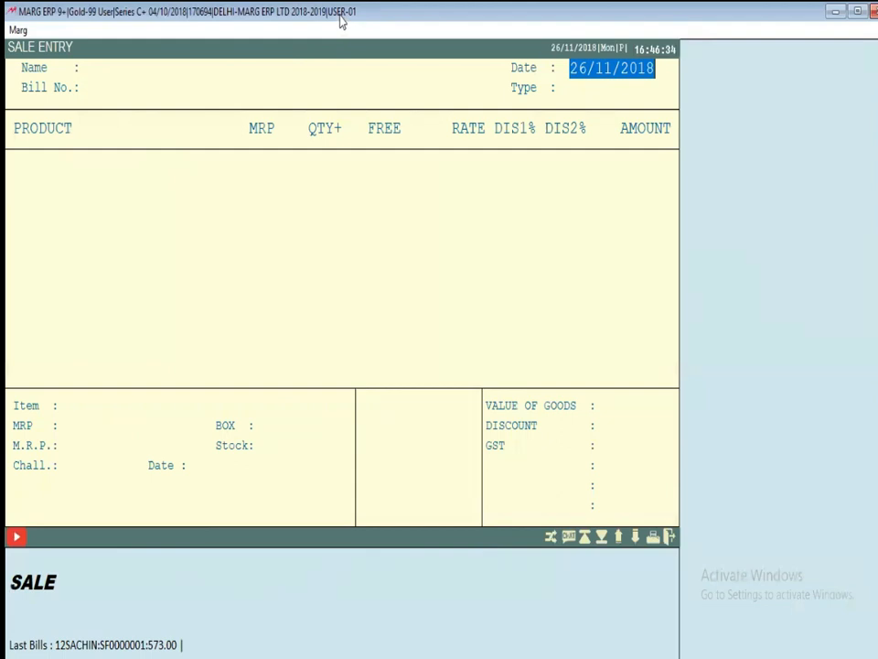
Start a trial credit sale bill for the first party with a KEYBOARD item
key(Return)
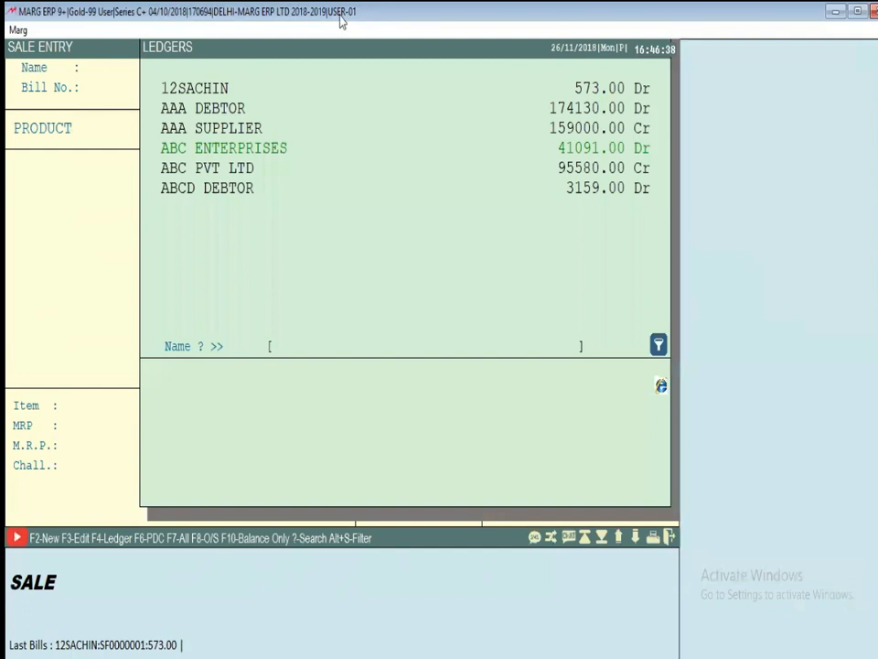
key(Home)
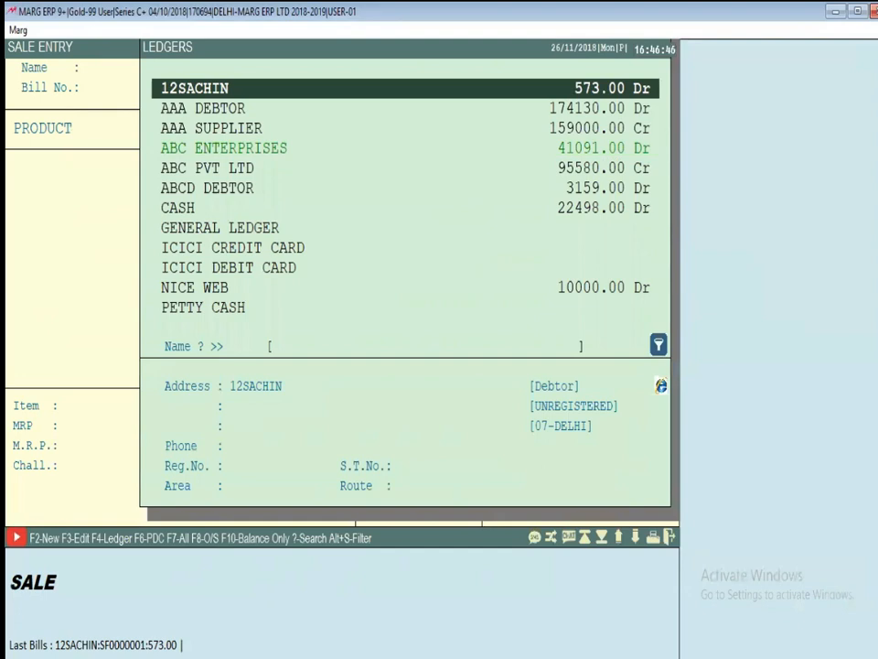
key(Return)
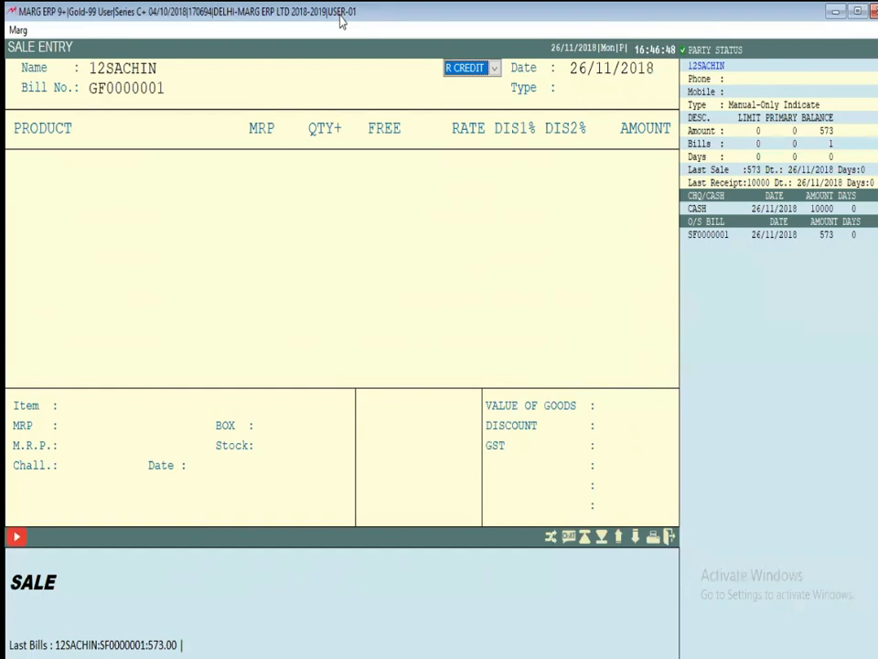
key(Return)
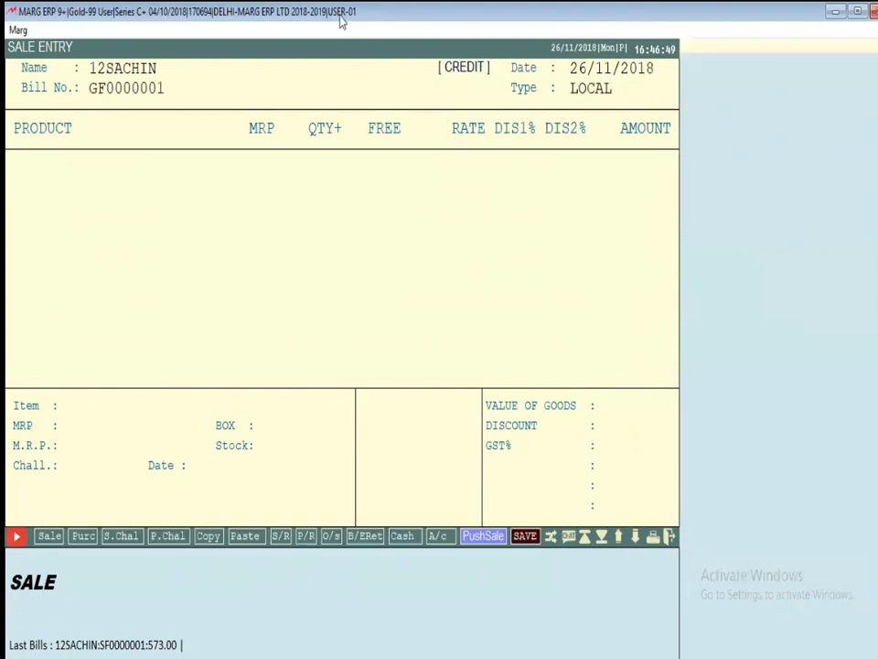
key(Return)
key(Return)
key(Return)
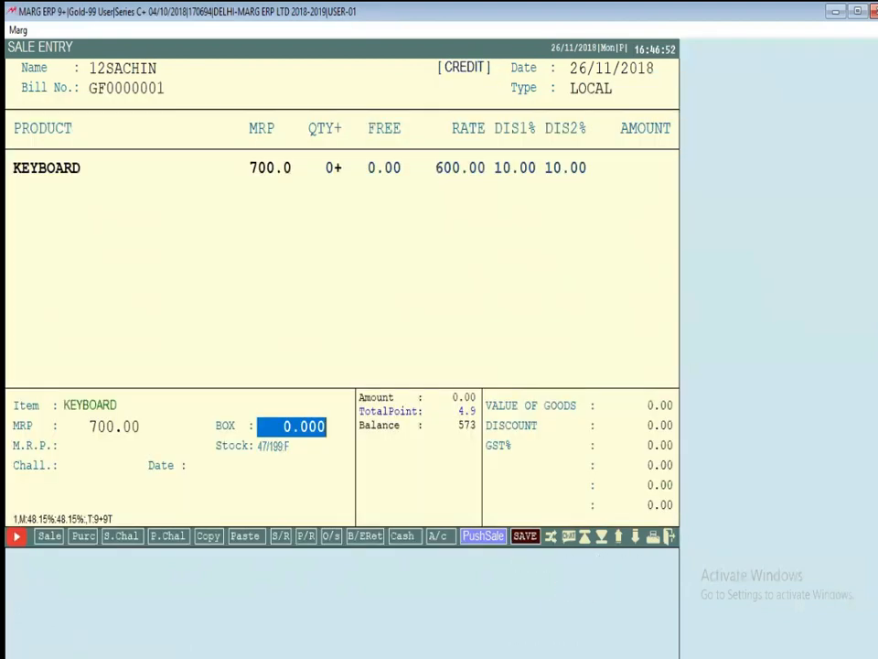
key(Return)
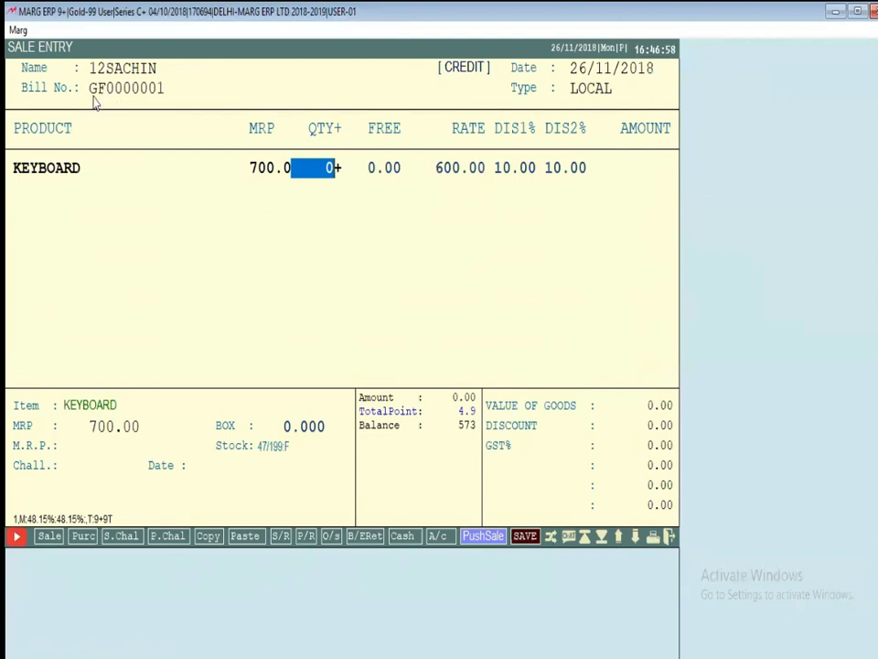
Abandon that bill and choose AAA DEBTOR as the party for bill FF0000001
key(Escape)
key(Down)
key(Return)
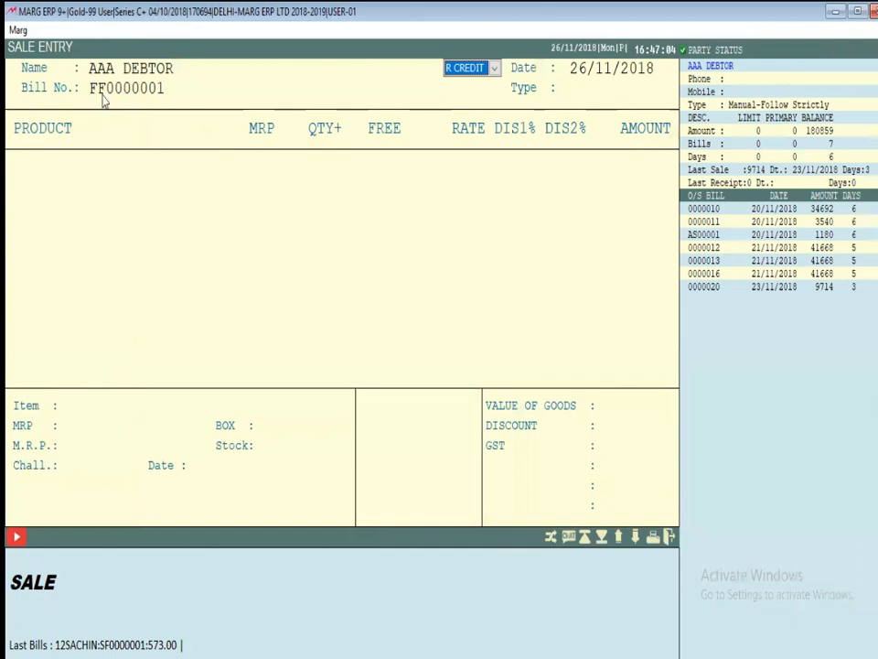
Add KEYBOARD (700 MRP batch) at quantity 1 to the credit bill, then exit without saving
key(Return)
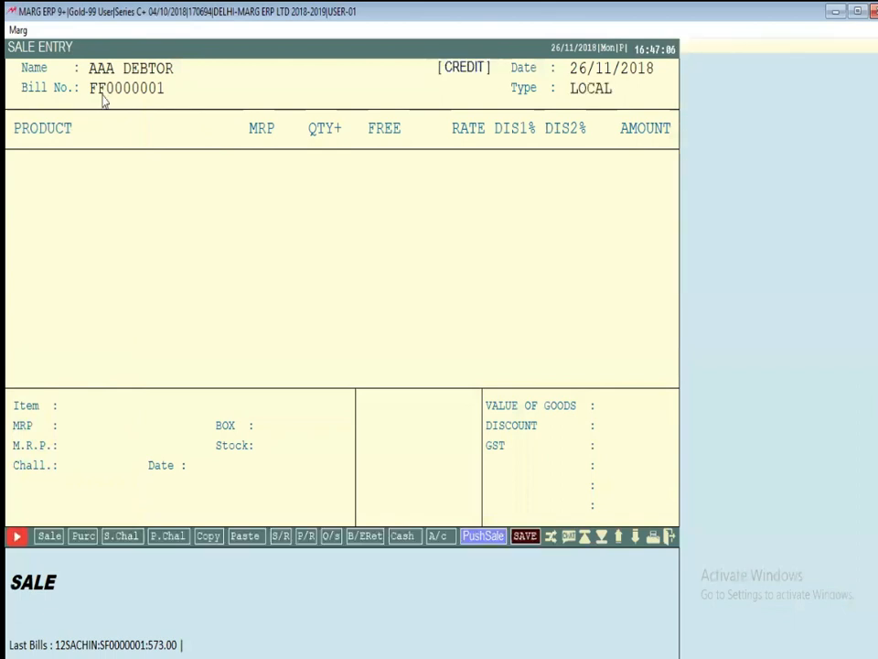
key(Return)
key(Return)
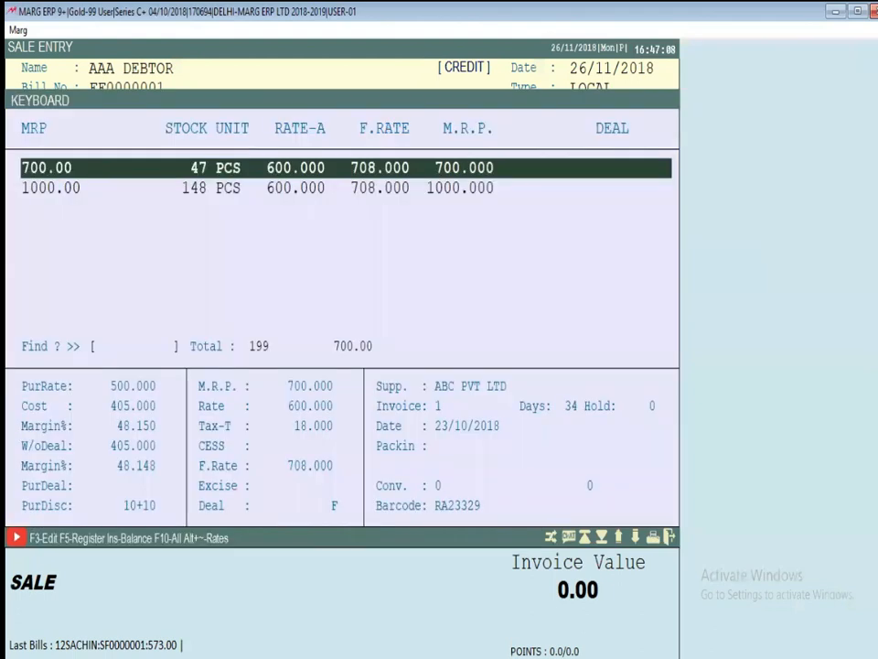
key(Return)
key(Return)
text(1)
key(Return)
key(Return)
key(Return)
key(Return)
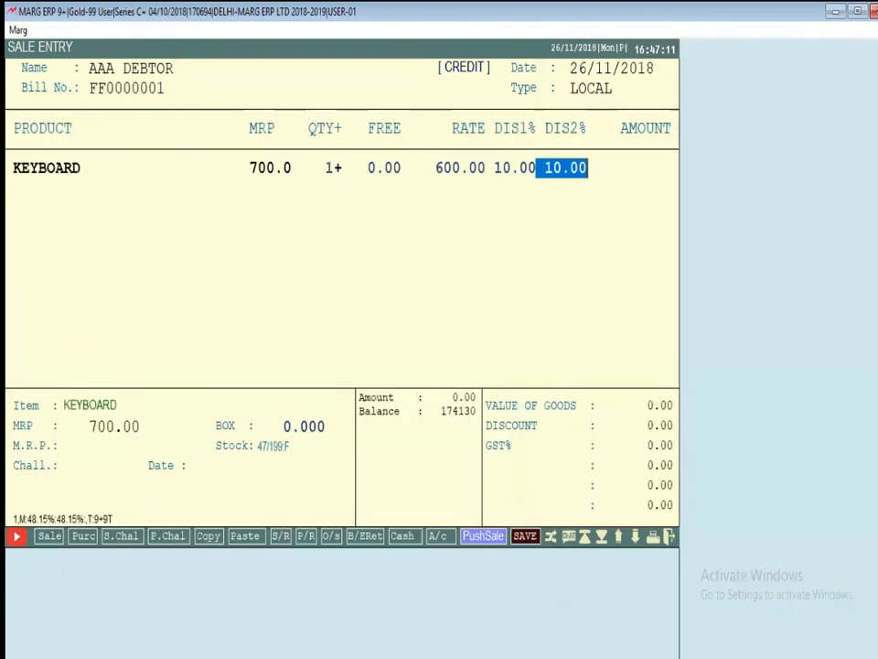
key(Return)
key(Escape)
key(Return)
Start a new bill for ABC ENTERPRISES (SF0002) and dismiss its SPECIAL PARTY note
key(Down)
key(Down)
key(Down)
key(Return)
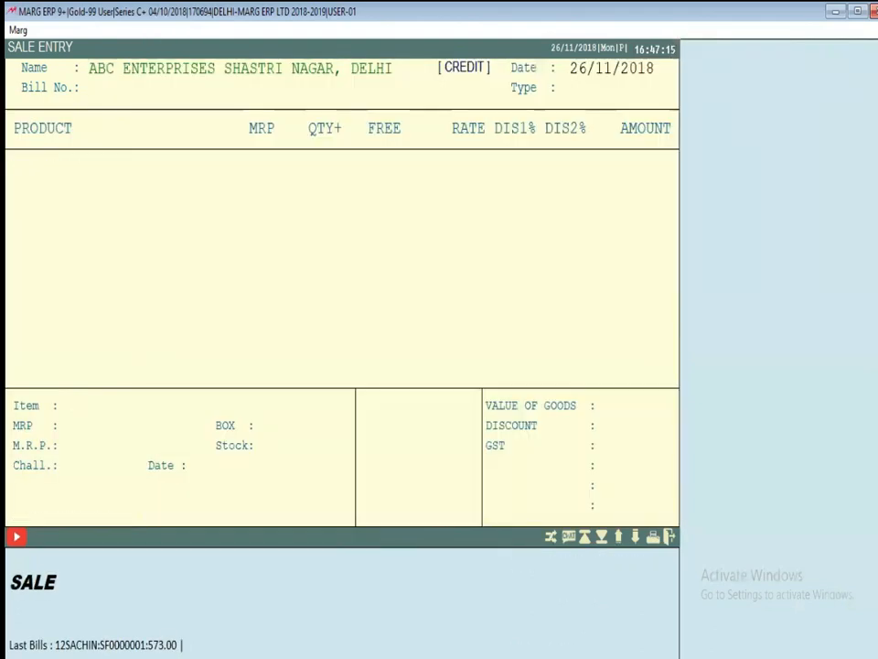
key(Return)
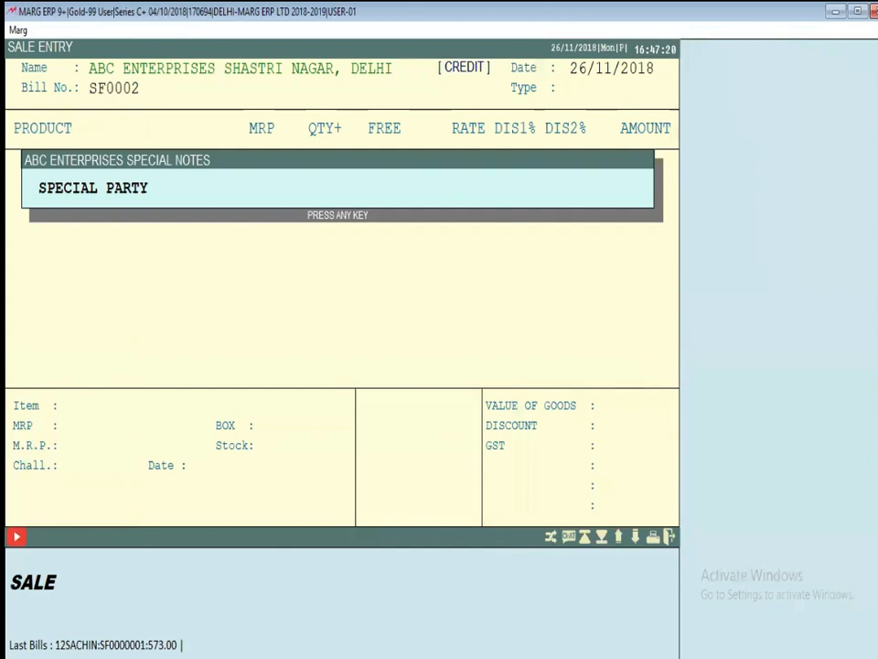
key(Return)
key(Return)
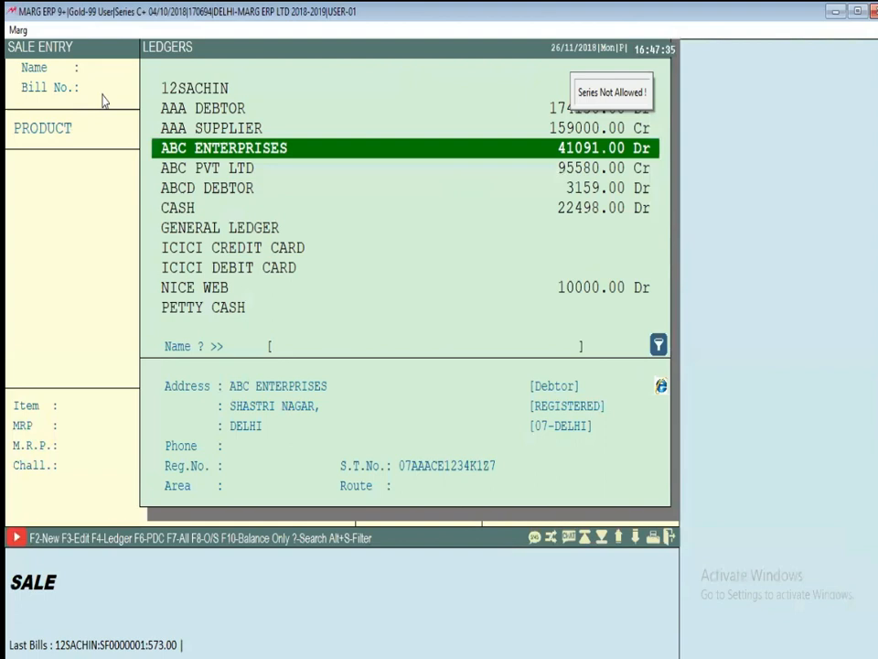
key(Return)
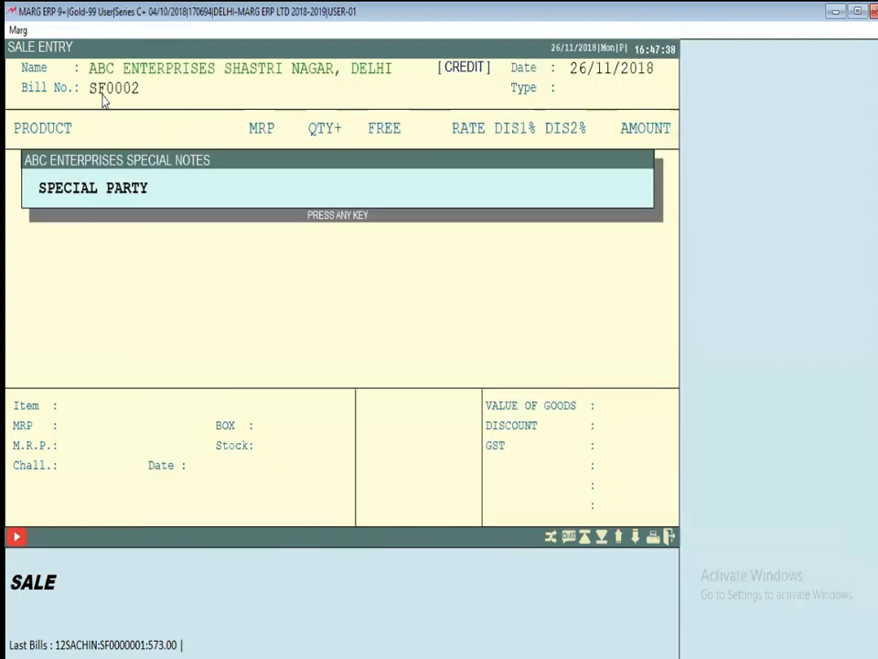
key(Return)
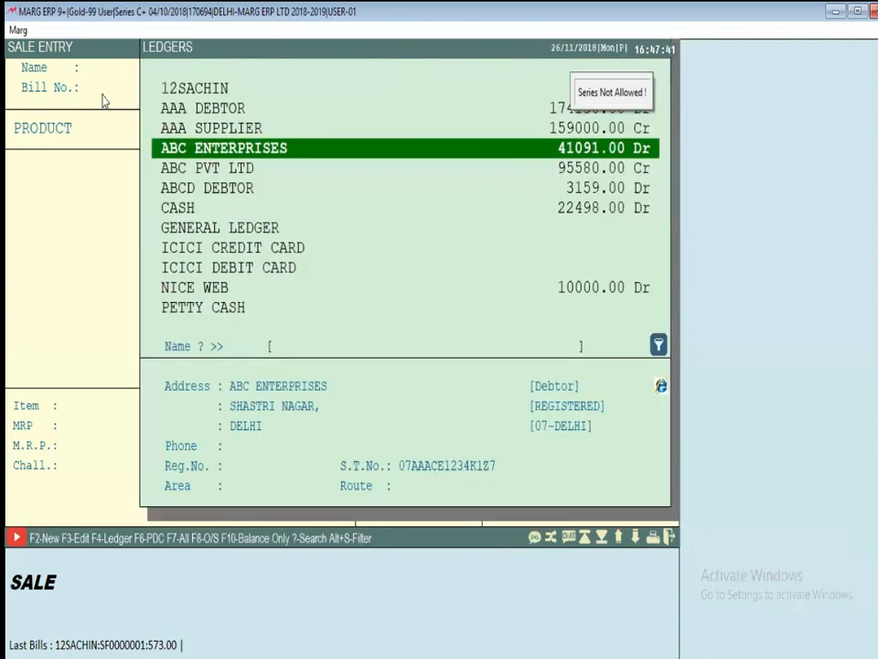
key(Return)
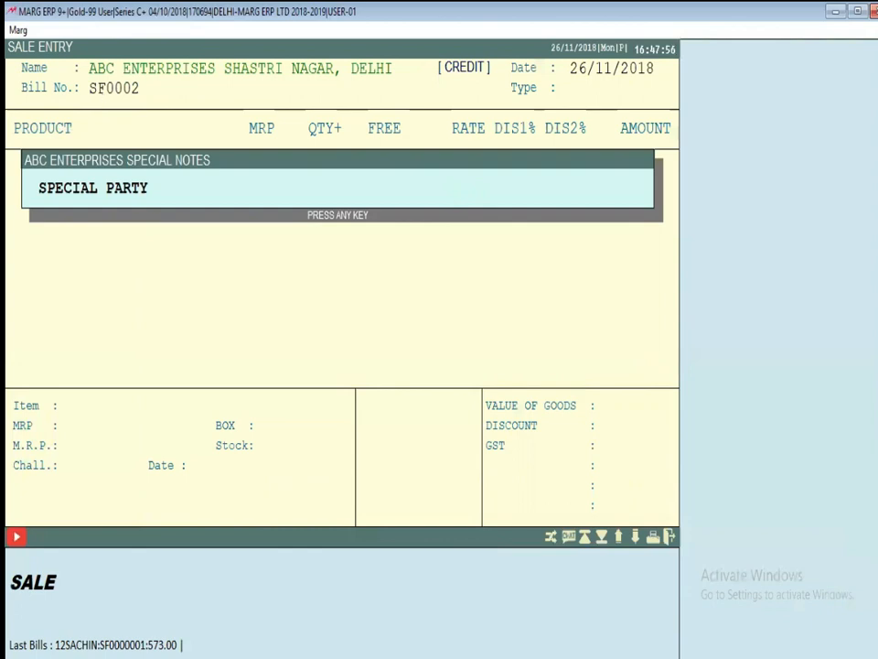
key(Escape)
key(Escape)
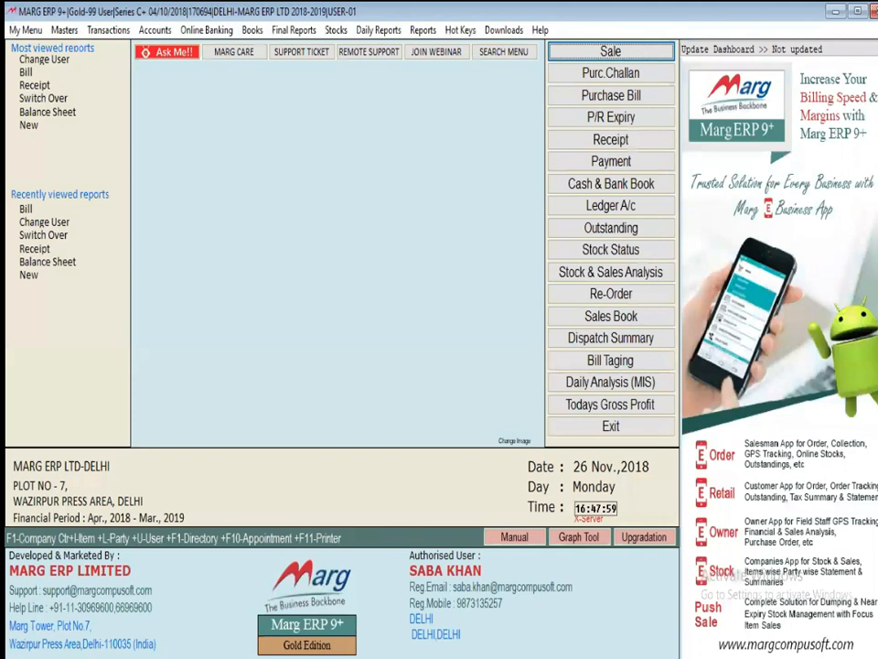
Log back in as the original administrator with its password, returning to the main menu
key(Escape)
key(Escape)
key(Escape)
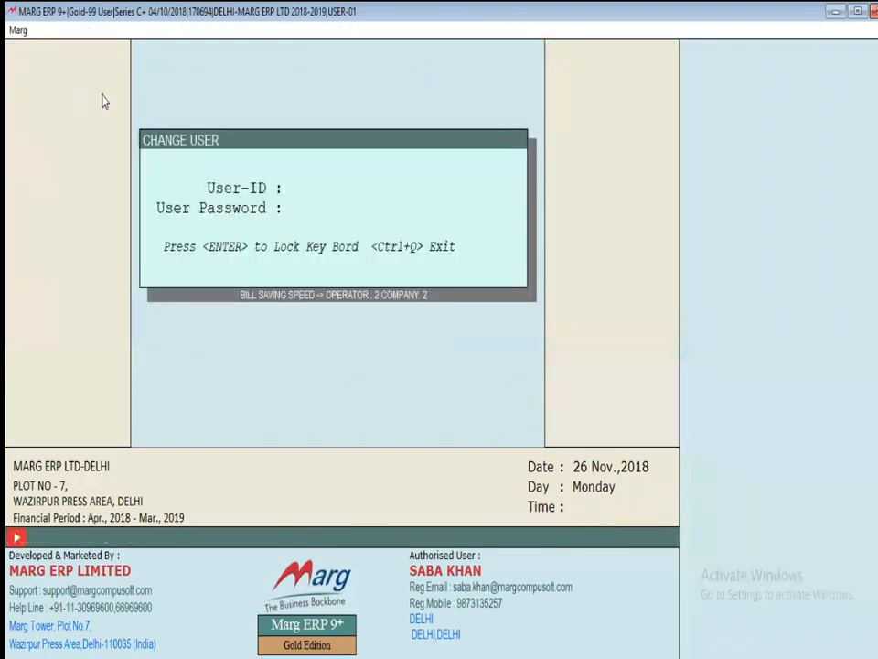
text(****)
key(Return)
key(Return)
key(Return)
key(Return)
key(Return)
key(Return)
key(Return)
key(Return)
key(alt+m)
key(Escape)
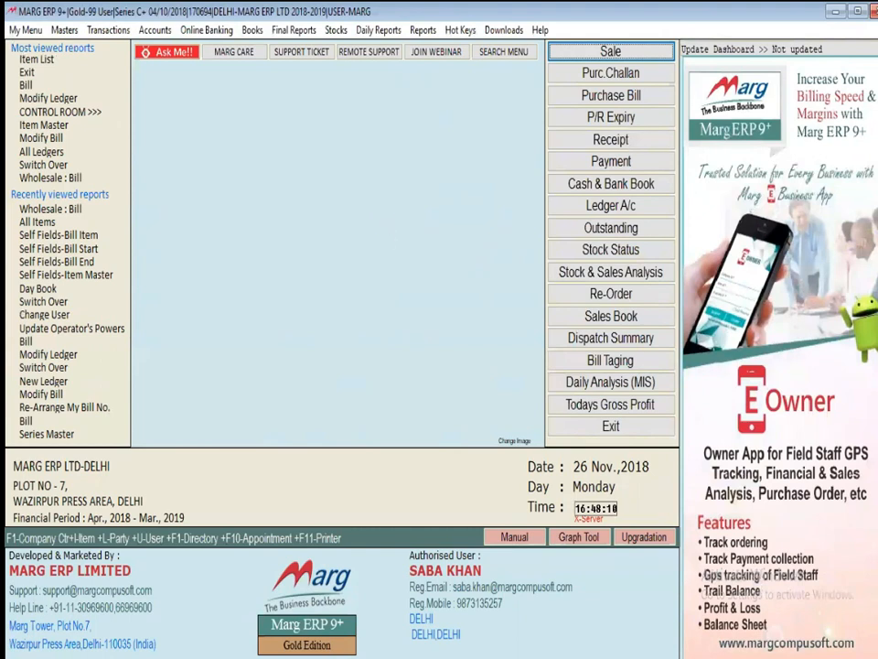
Search the Control Room settings for PARTY WISE SERIES
key(ctrl+alt+r)
key(Return)
text(PARTY WISE SERIES)
key(Return)
key(Return)
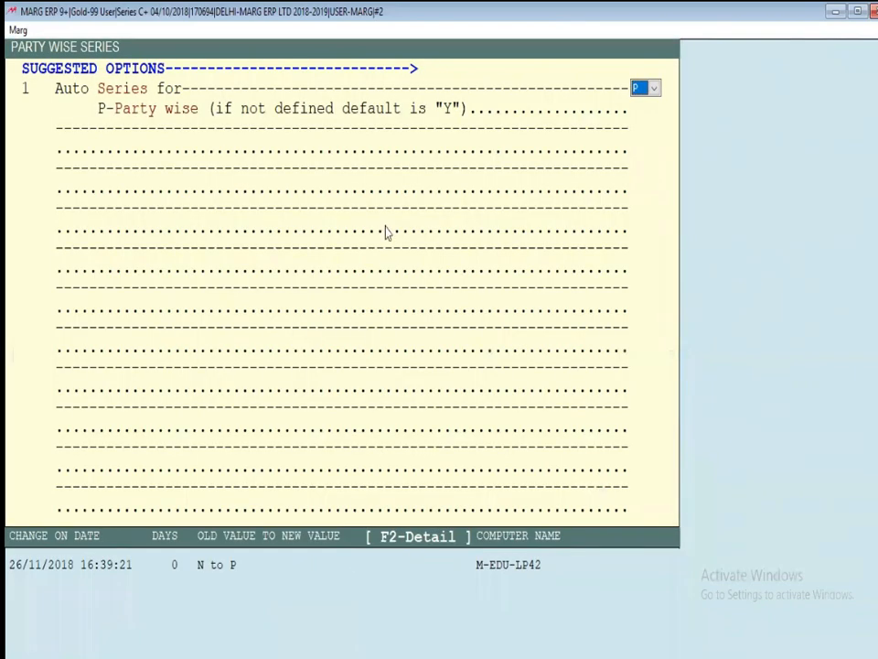
key(Escape)
key(Return)
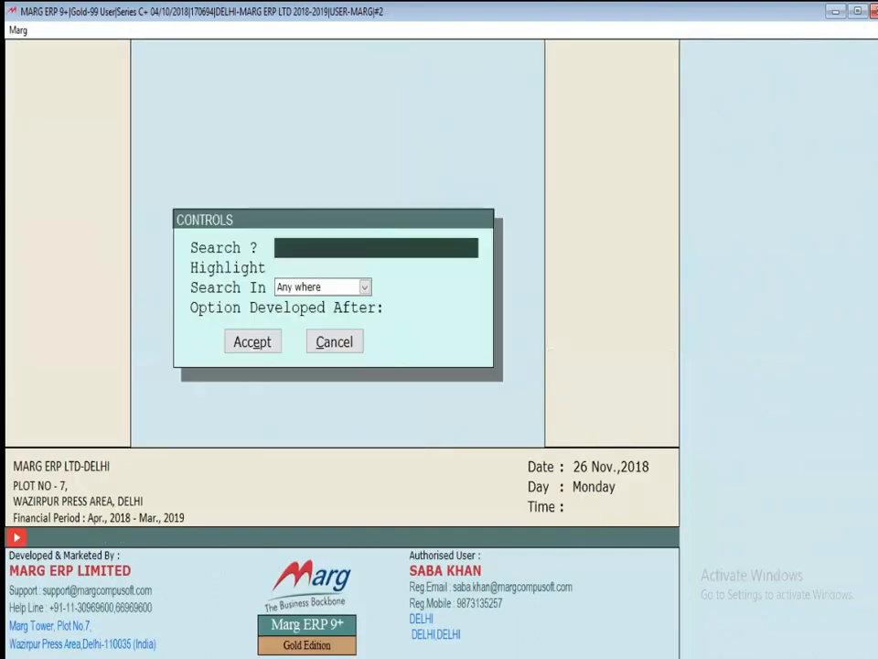
text(PARTY WIS)
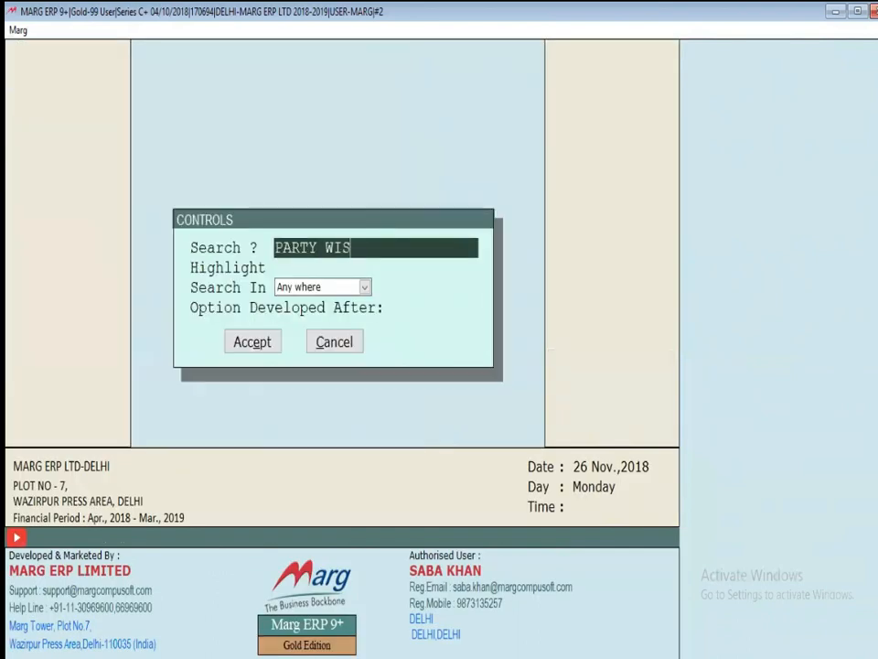
text(E SER)
text(E)
key(BackSpace)
text(IES)
key(Return)
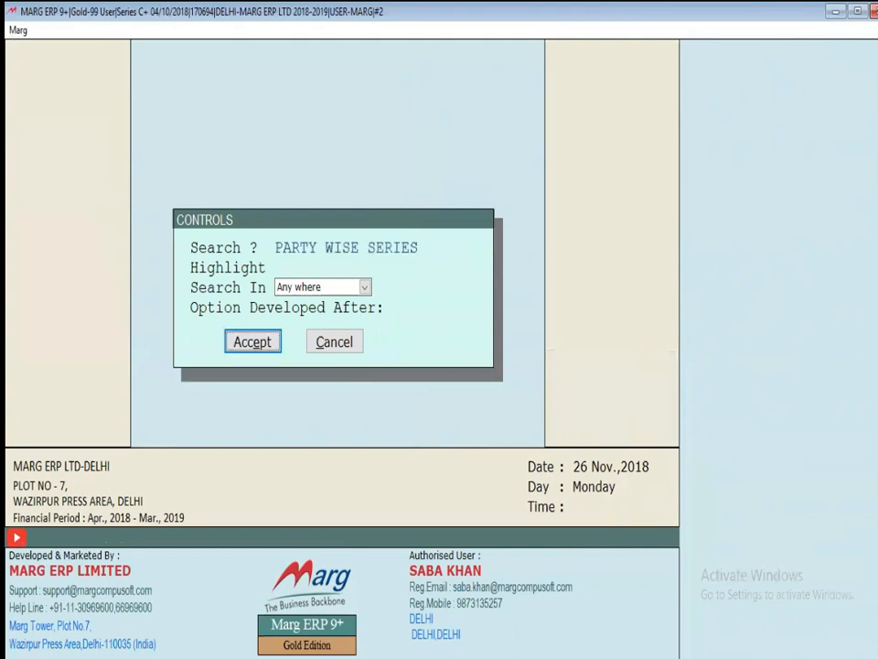
Change Auto Series for from P to N and save the setting
key(Return)
key(space)
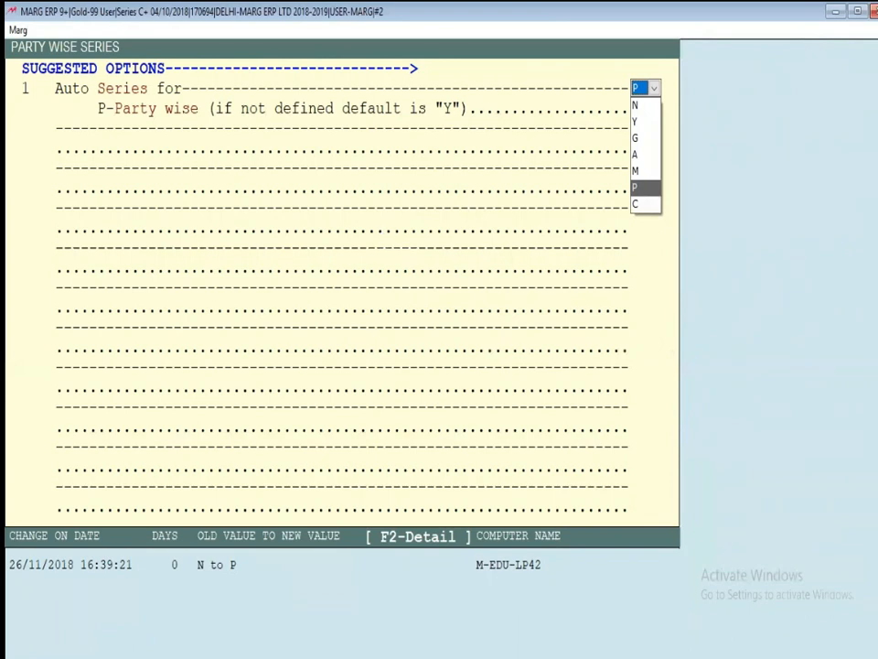
key(n)
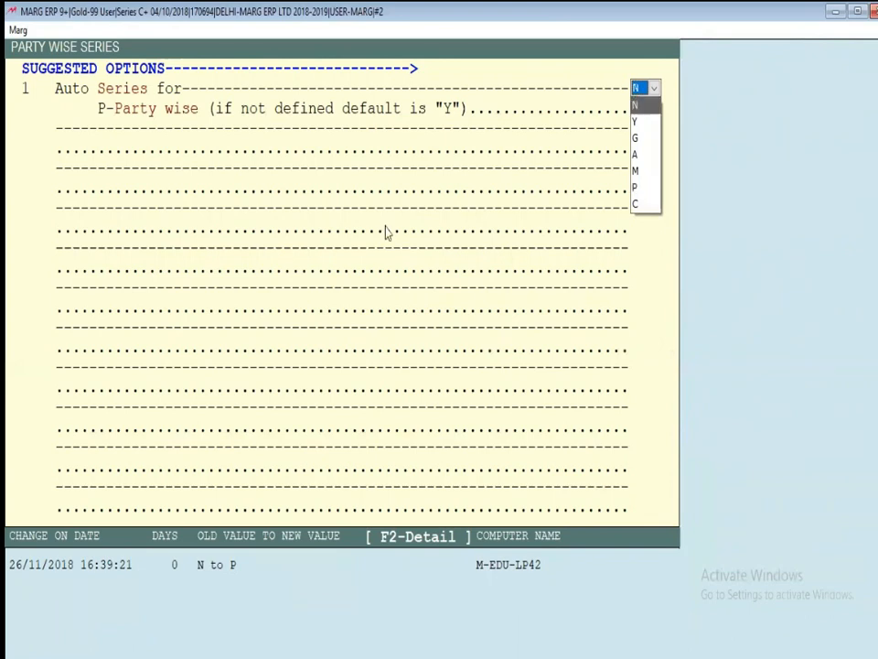
key(Escape)
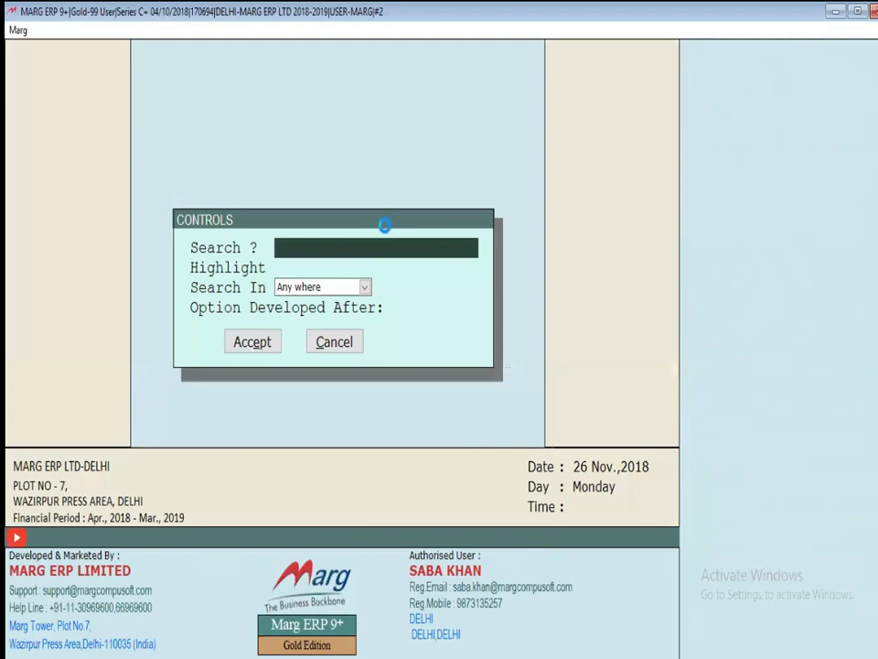
key(Escape)
key(Return)
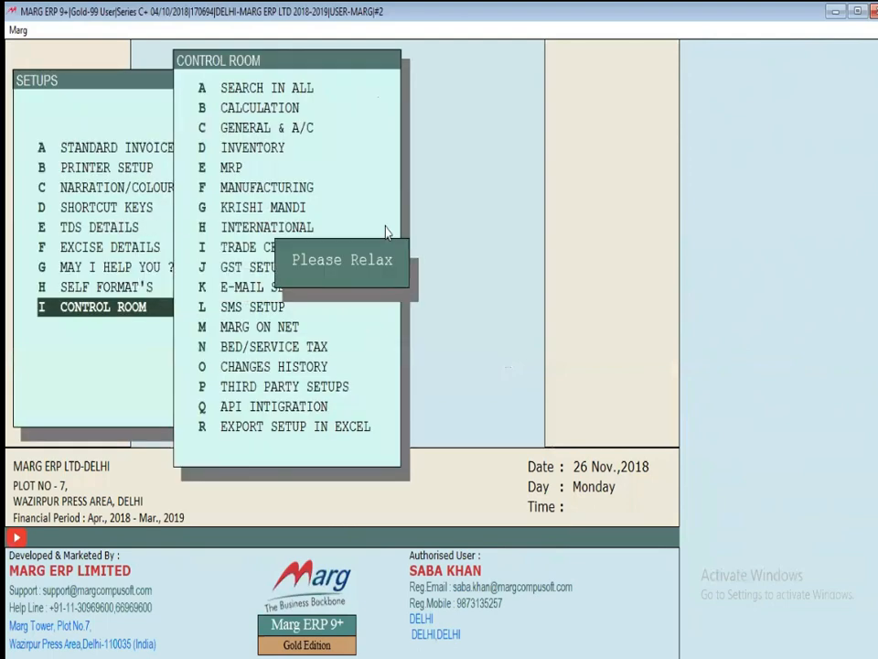
Close the sale entry and log in as operator USER-02 via Change User
key(Return)
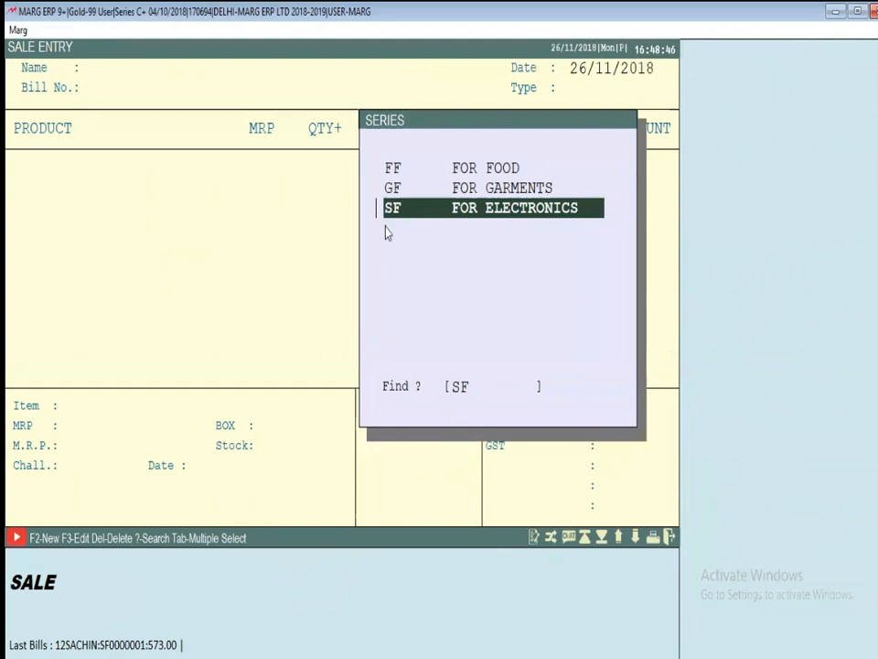
key(Escape)
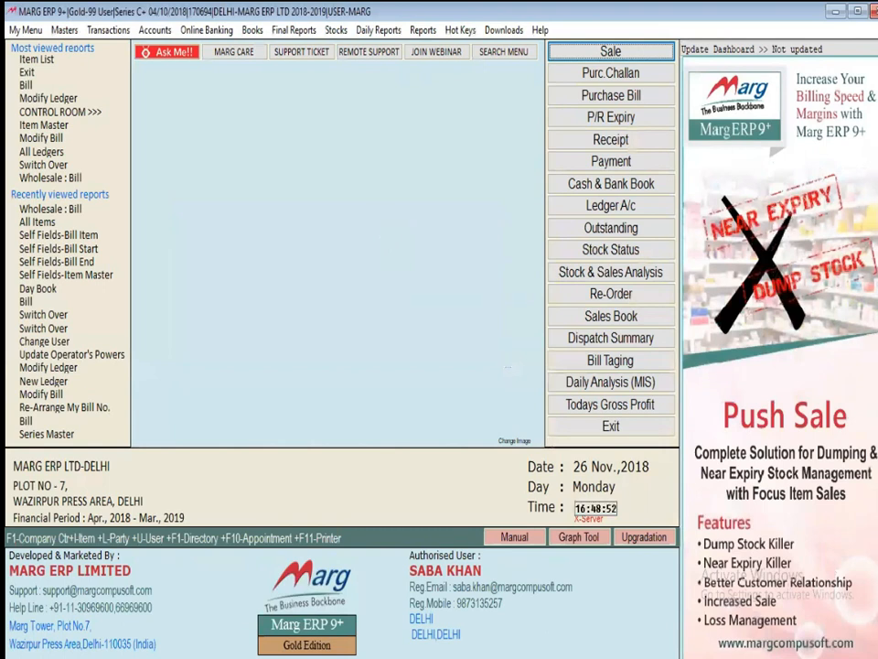
key(ctrl+u)
text(**)
key(BackSpace)
key(BackSpace)
text(*)
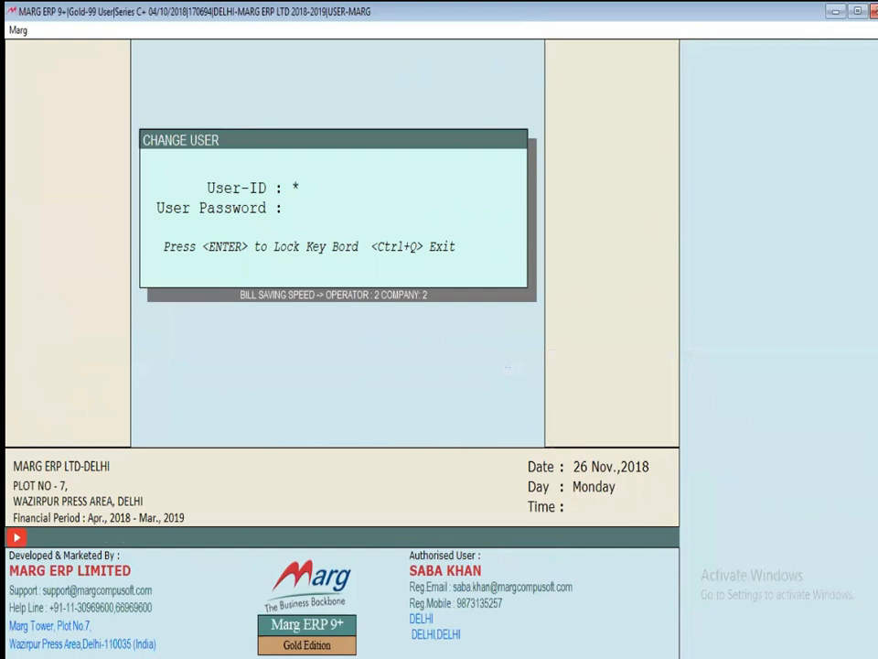
key(Return)
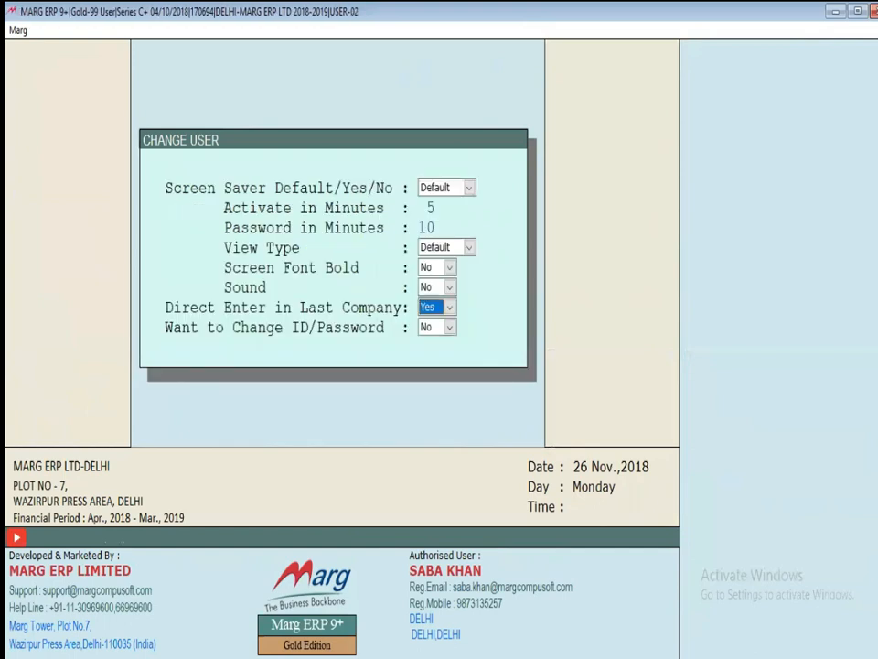
key(Escape)
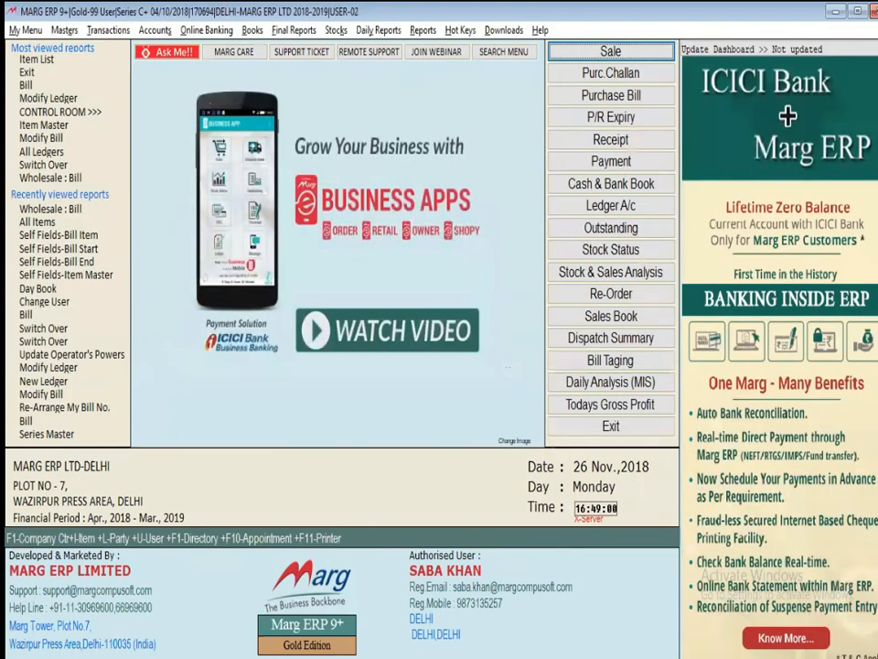
Start a sale bill in the only offered series FF for ABC ENTERPRISES, then discard it
key(Return)
key(Return)
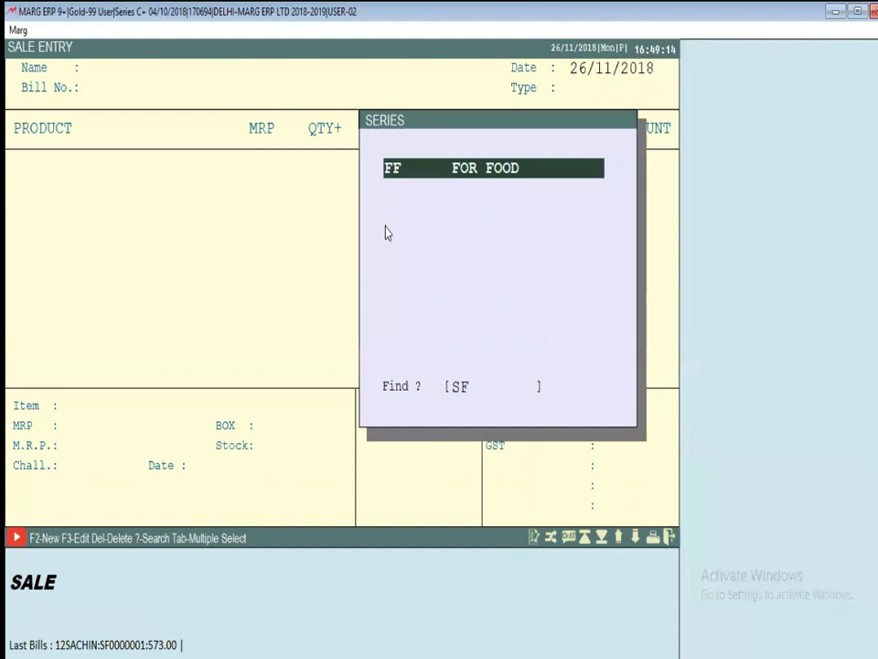
key(Return)
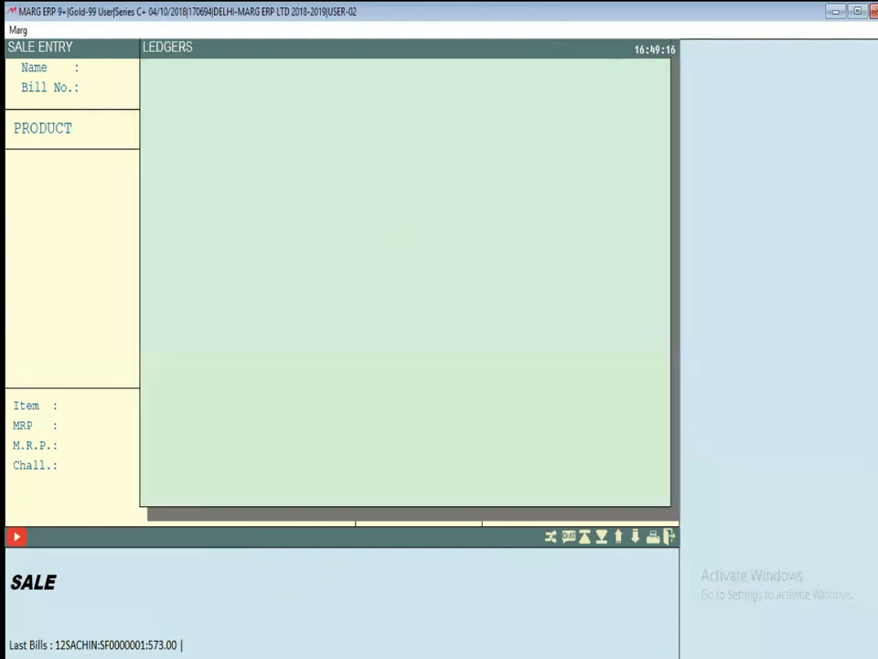
key(Return)
key(Return)
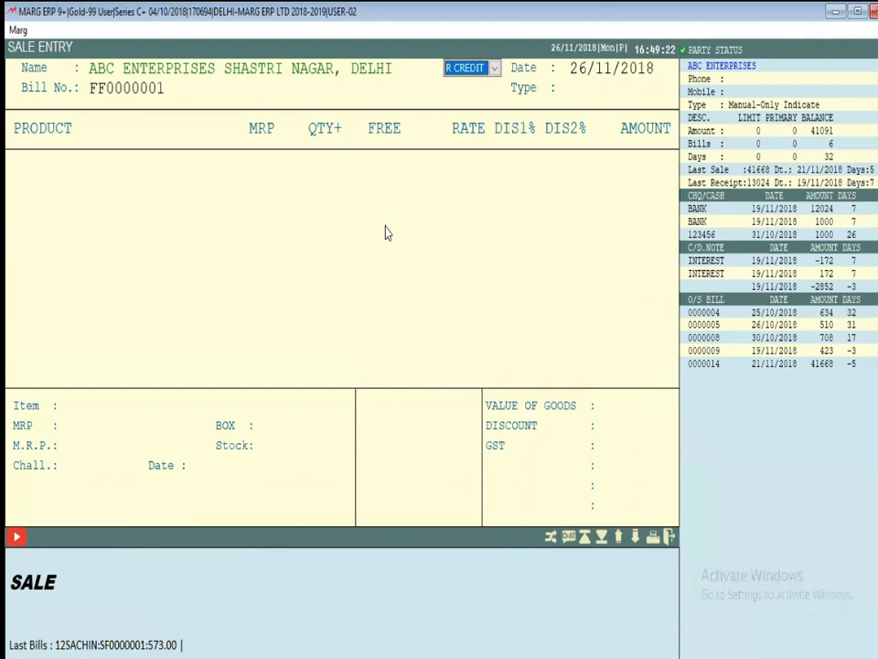
key(Return)
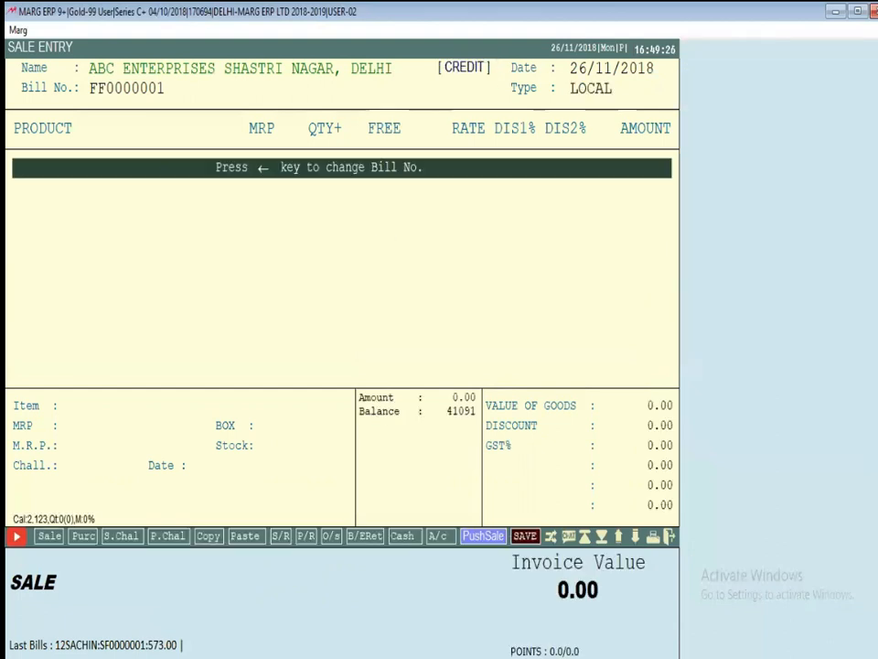
key(Escape)
As USER-01, confirm the sale SERIES list shows only FF and GF, then close it
key(Escape)
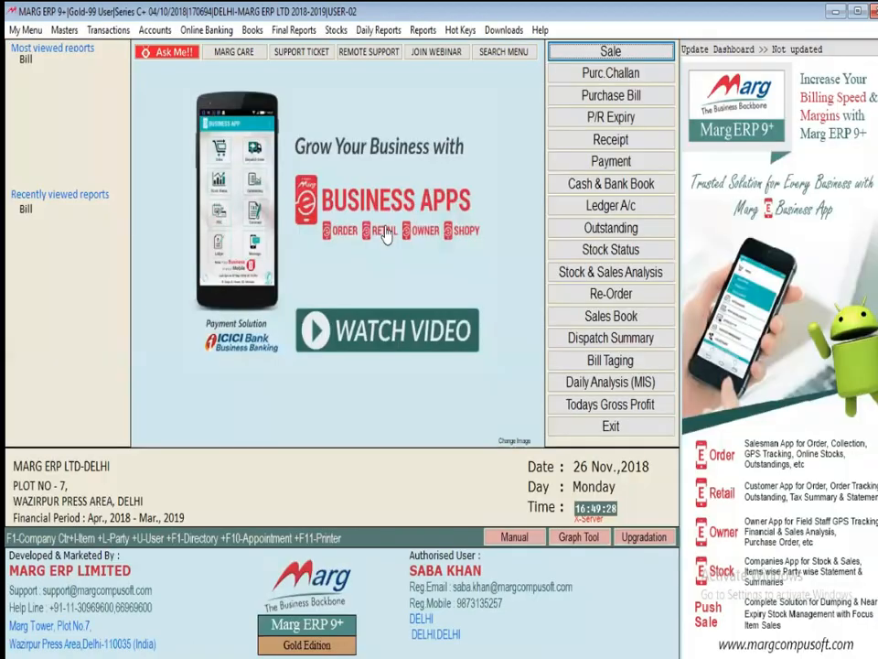
key(Escape)
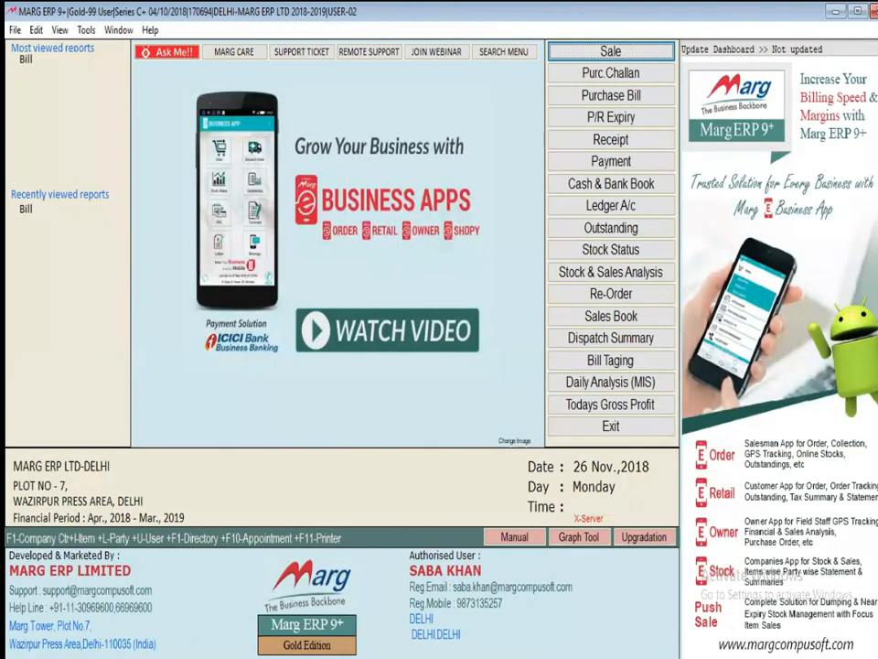
key(Escape)
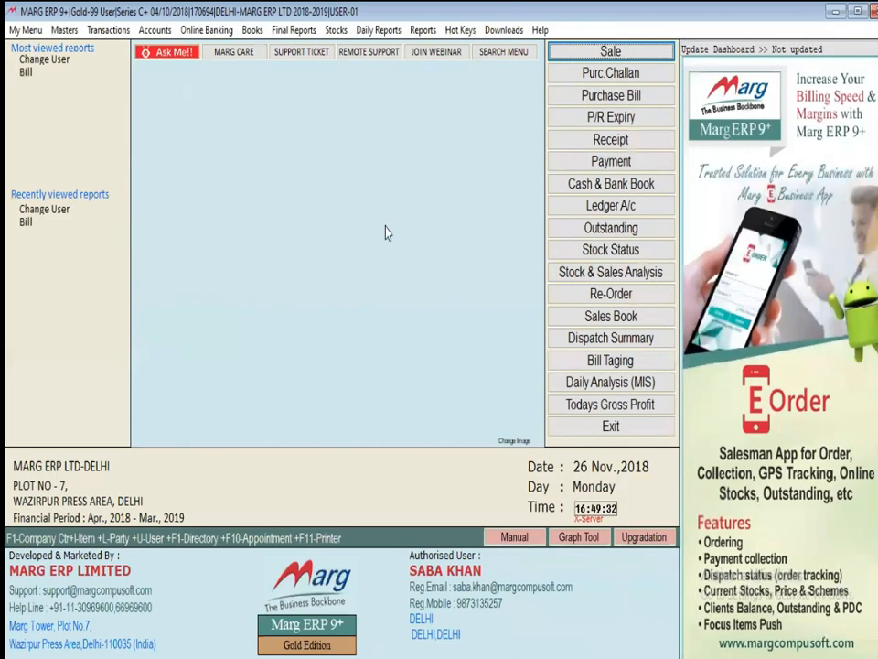
key(super+d)
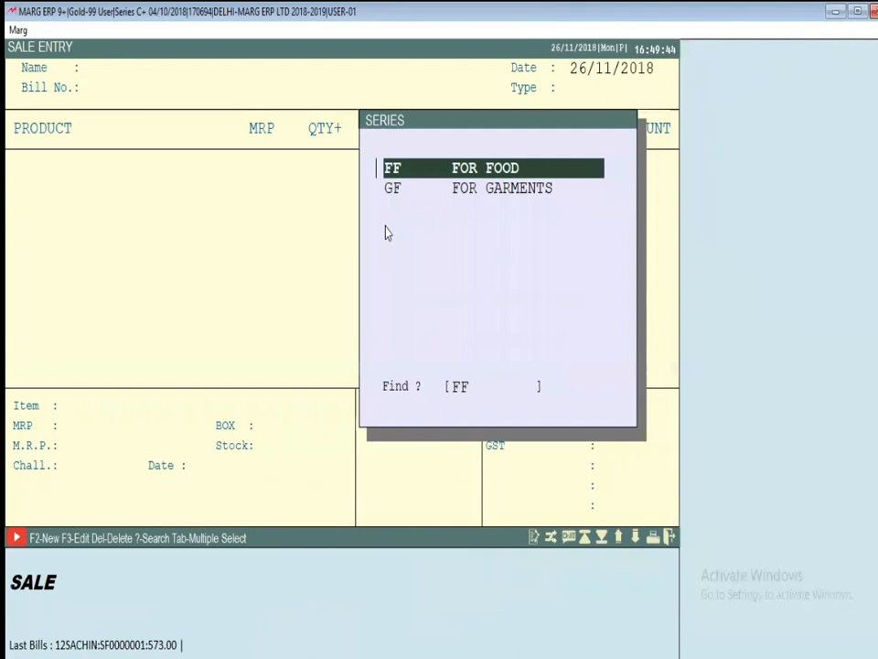
key(Escape)
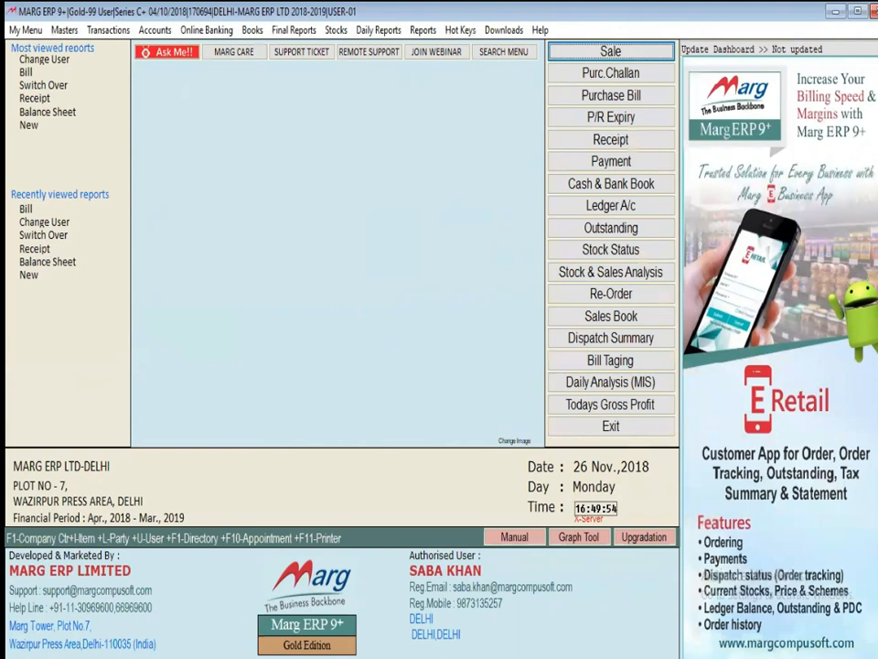
Log in as USER-MARG through Change User and close the settings form
key(ctrl+u)
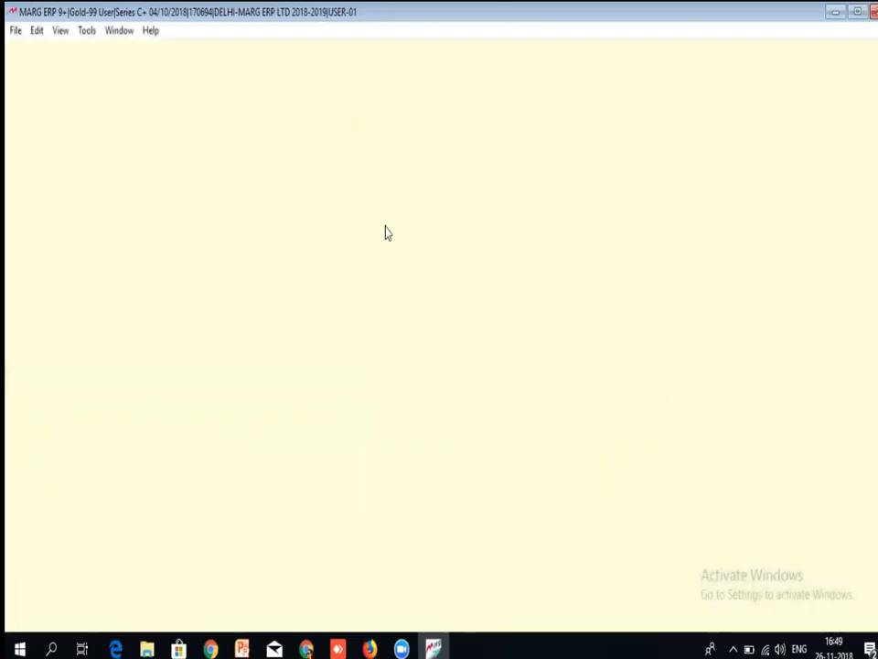
key(Return)
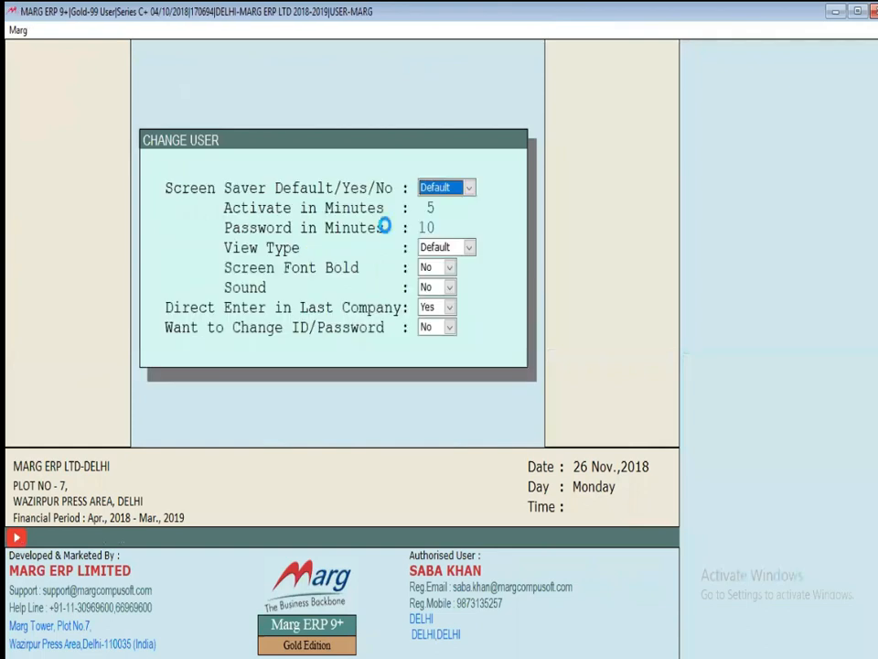
key(Escape)
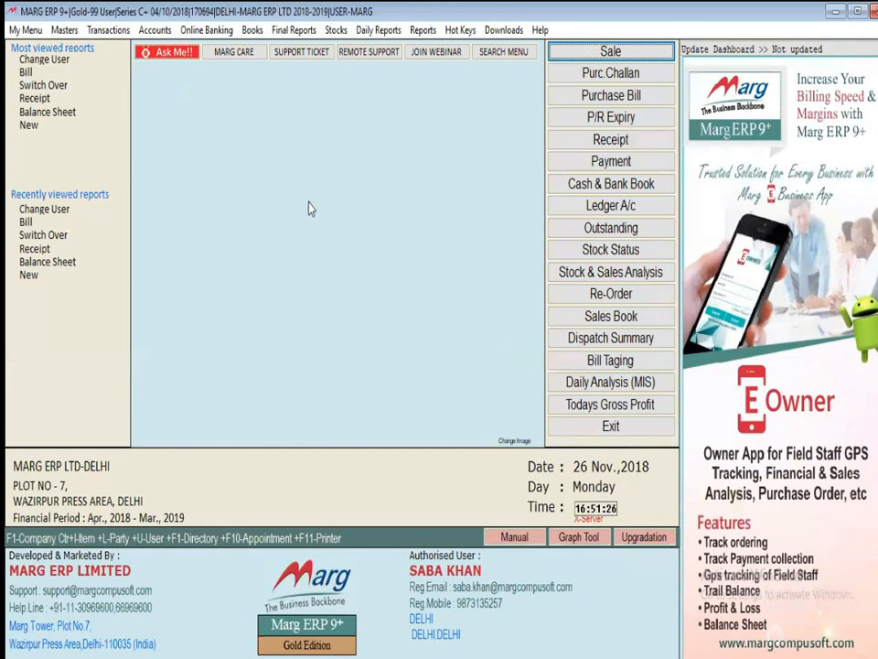
Set both Item List options under ITEM WISE SERIES from A to S and save
key(ctrl+F1)
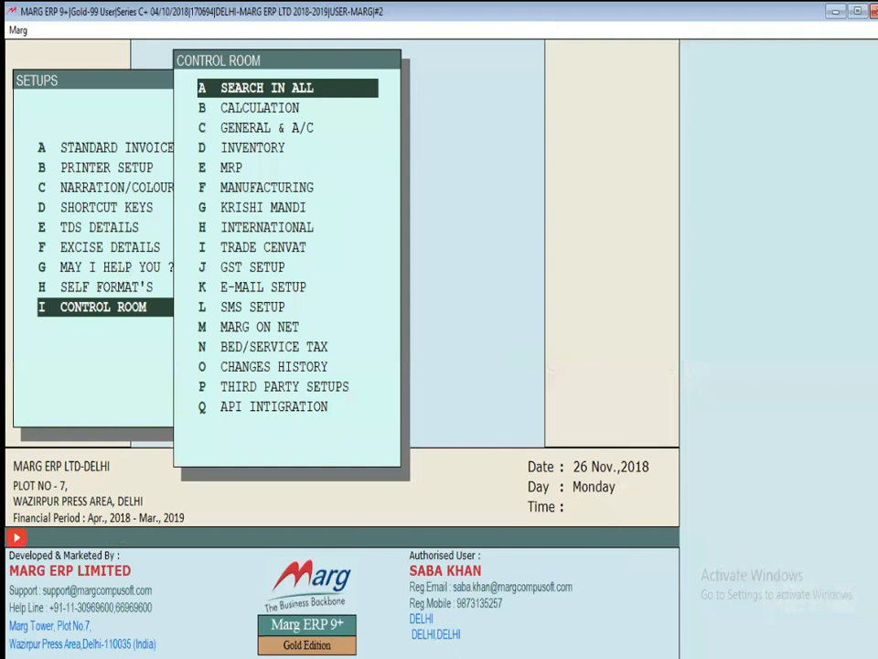
key(Return)
text(ITEM WISE SERIES)
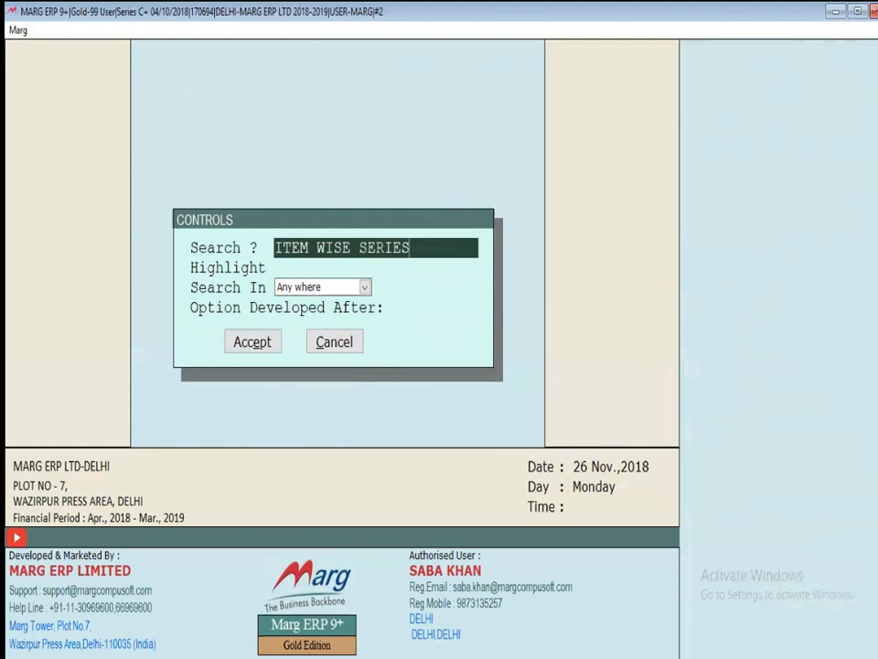
key(Return)
key(Return)
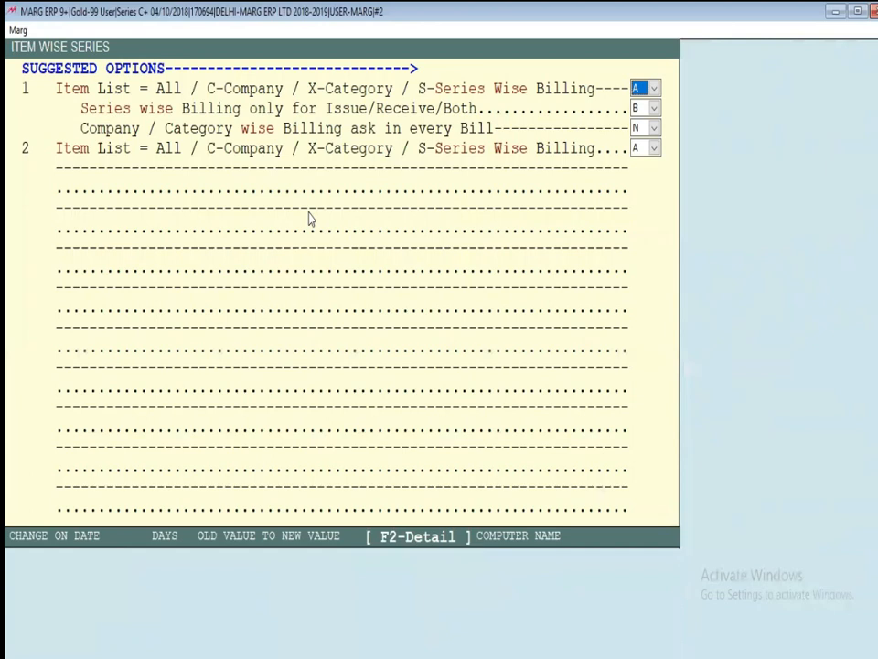
key(space)
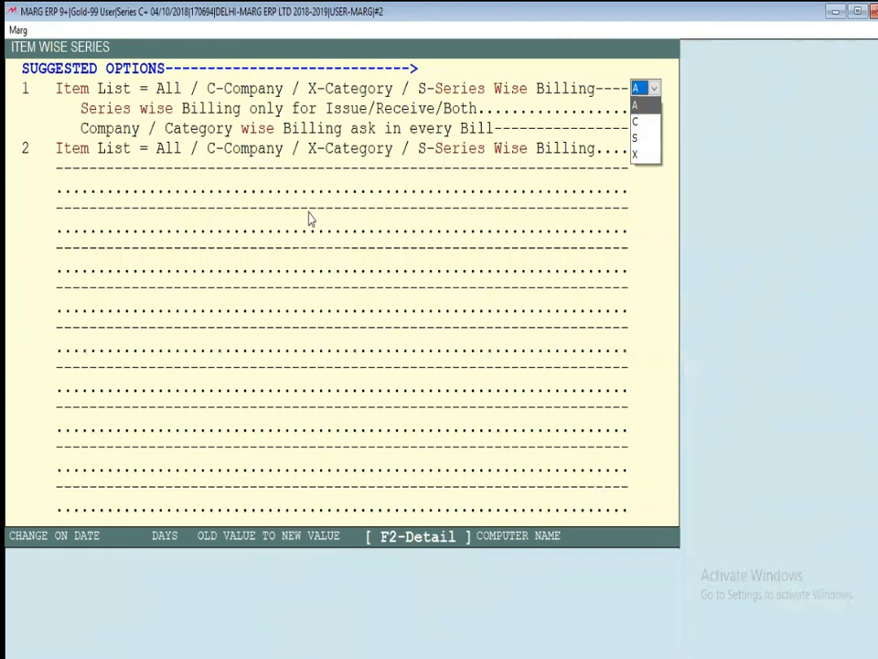
key(s)
key(Return)
key(Return)
key(Return)
key(s)
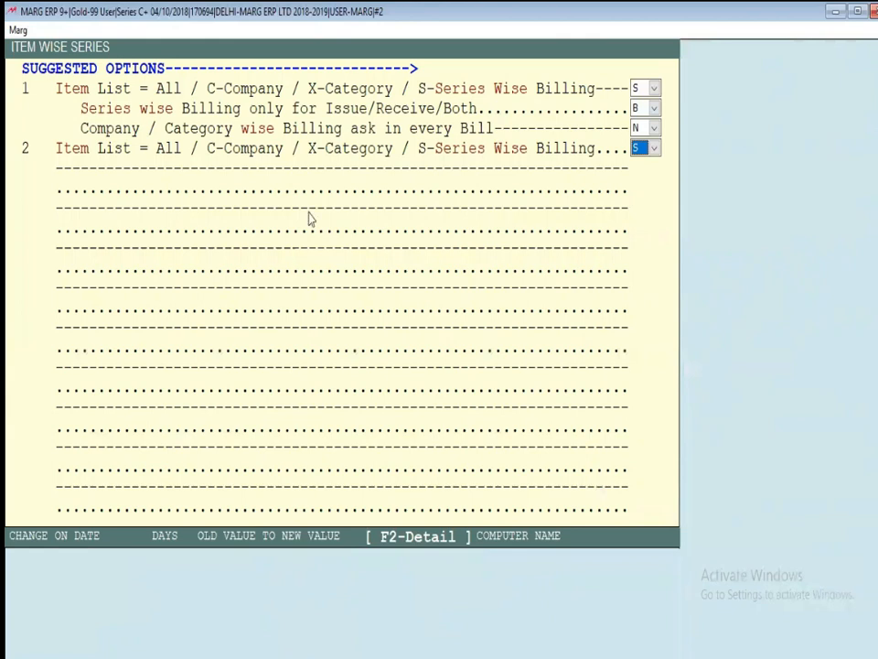
key(Escape)
key(Escape)
key(Escape)
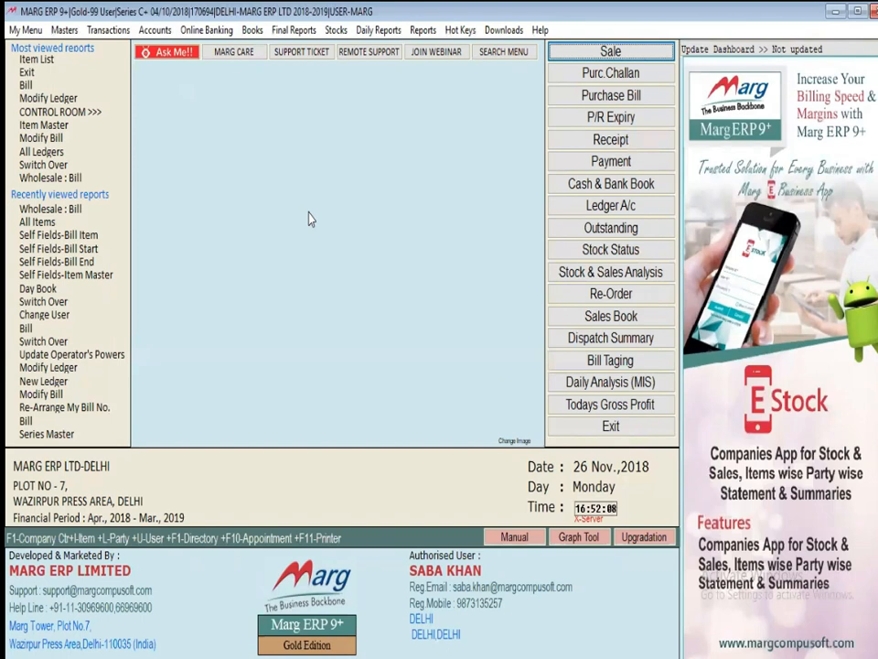
Open Company Master, listing ACER, INTEL, INTEX, LENOVO and ZEBRONICS
key(alt+m)
key(Down)
key(Down)
key(Right)
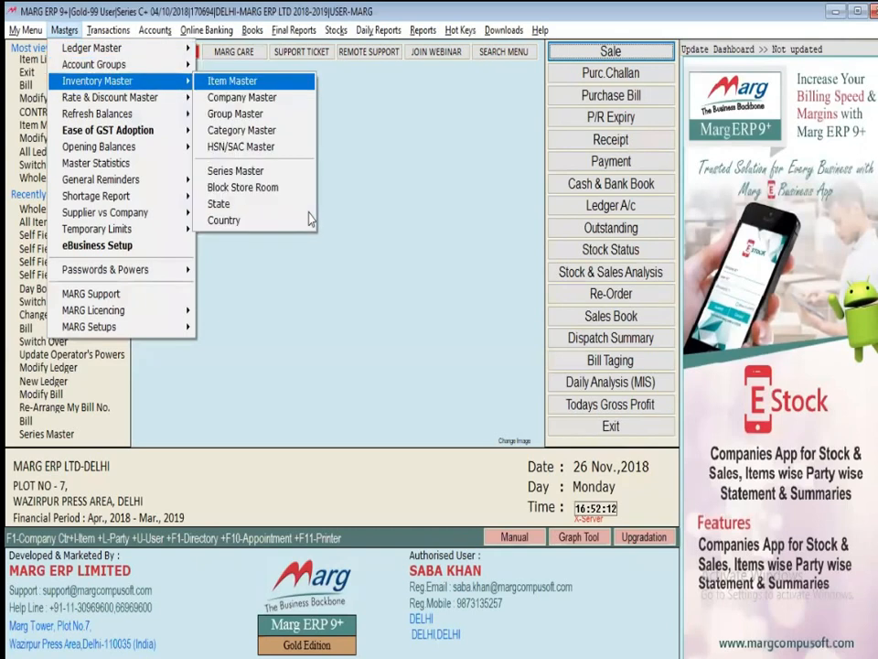
key(Down)
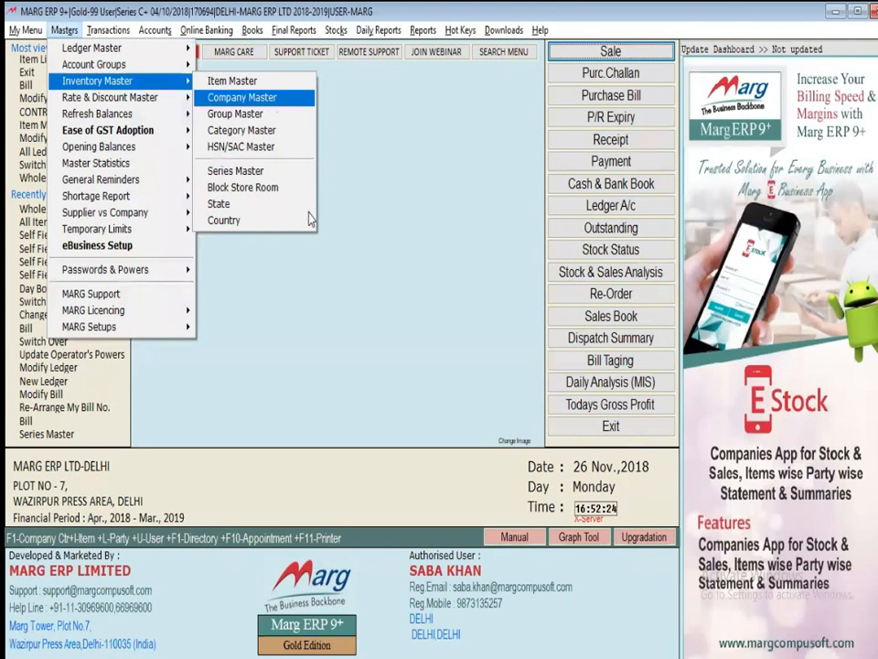
key(Return)
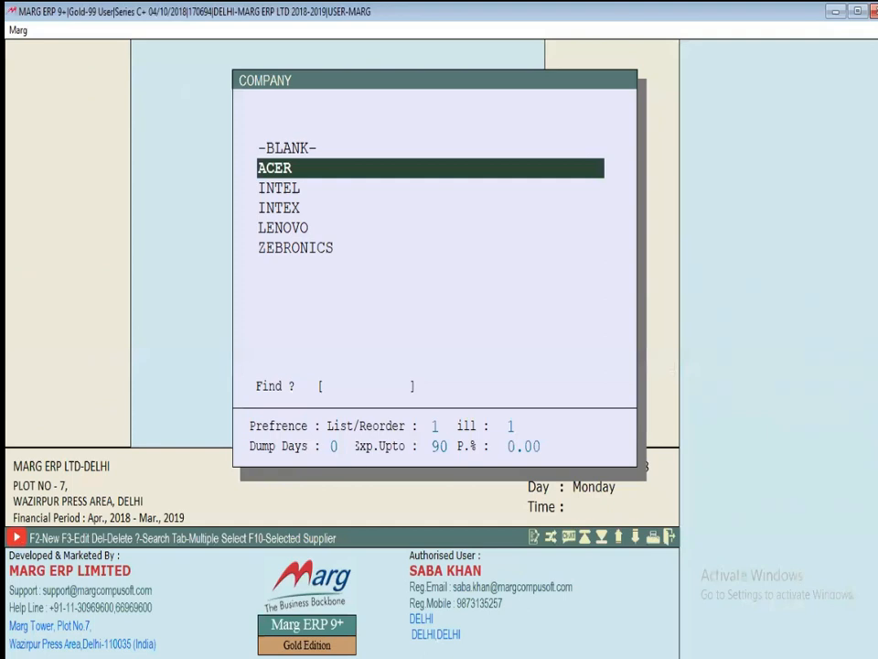
Close the company list and open Item Master showing CPU, KEYBOARD, LAPTOP and MONITOR
key(Down)
key(Down)
key(Down)
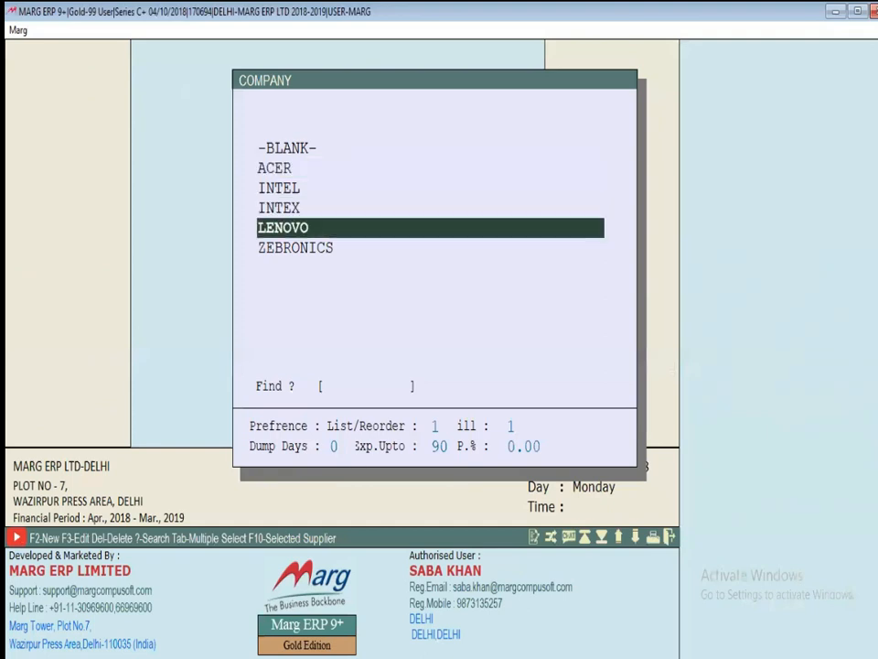
key(Escape)
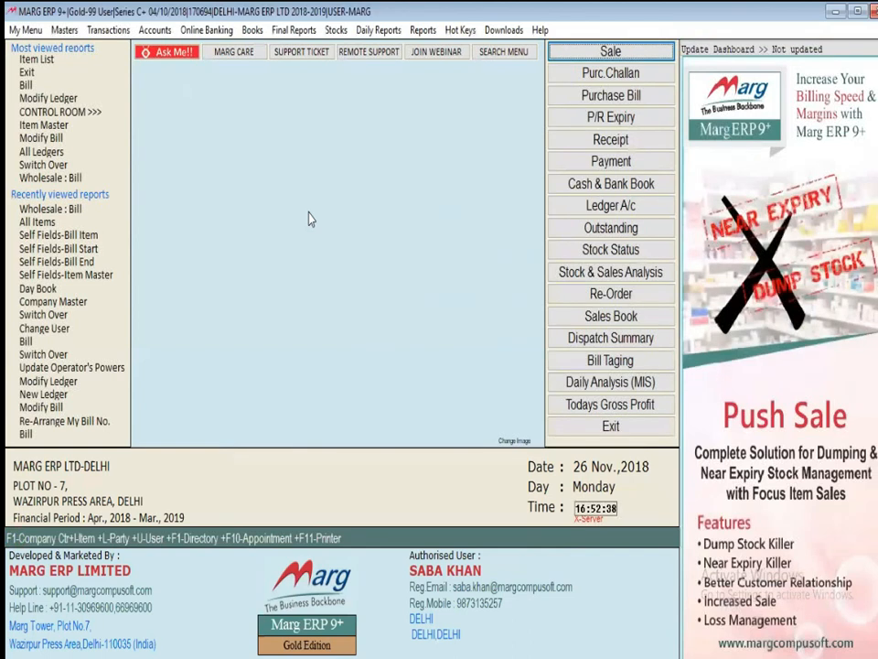
key(alt+m)
key(Down)
key(Down)
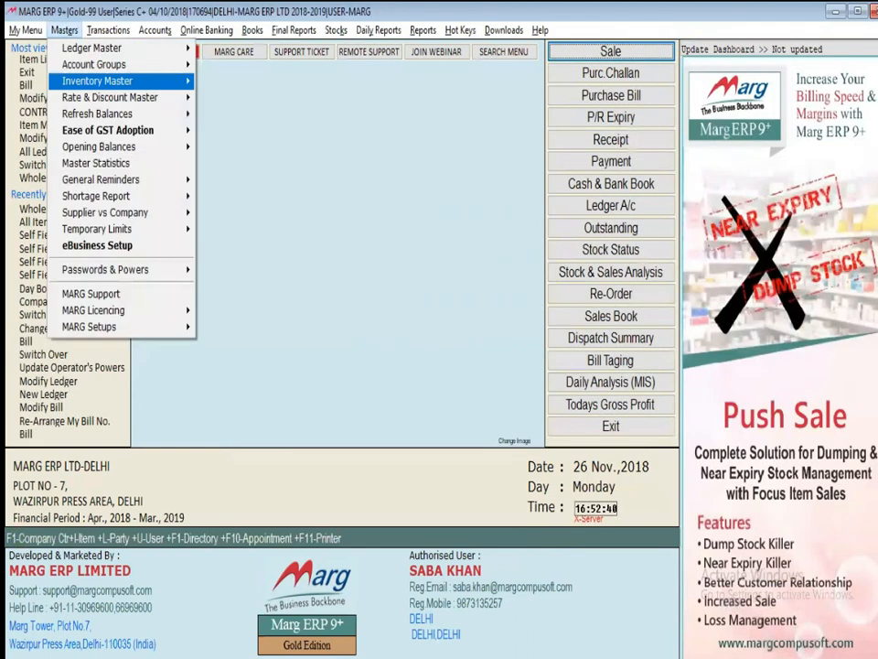
key(Right)
key(Return)
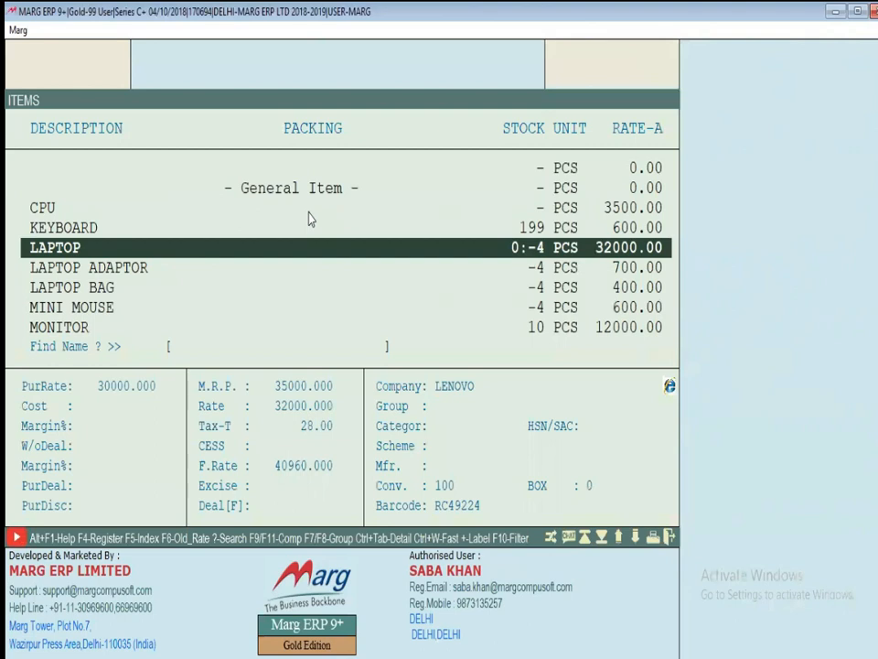
Create a new product named JEANS and fill in its details
key(alt+n)
key(Return)
key(Return)
text(JEANS)
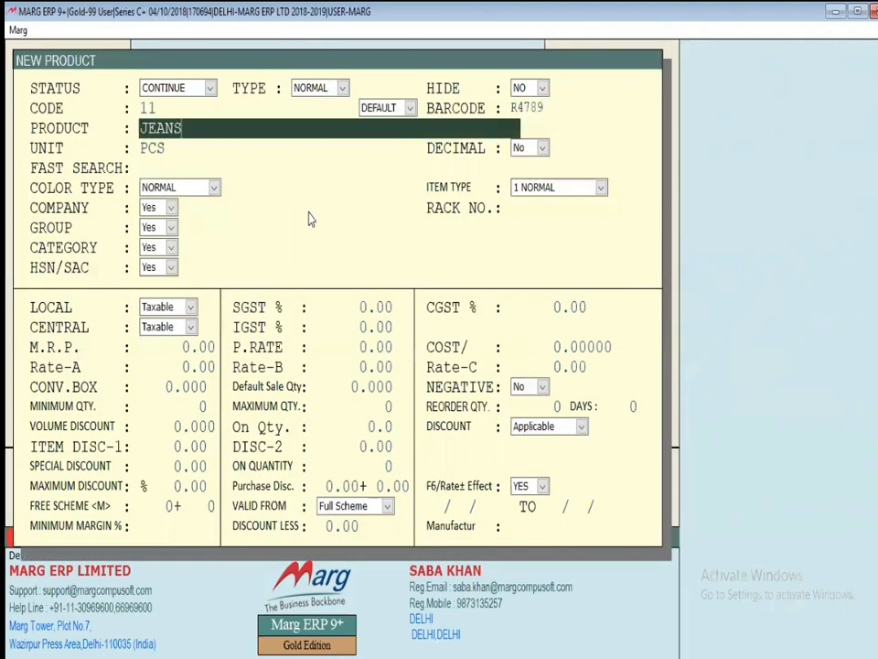
key(Return)
key(Return)
key(Return)
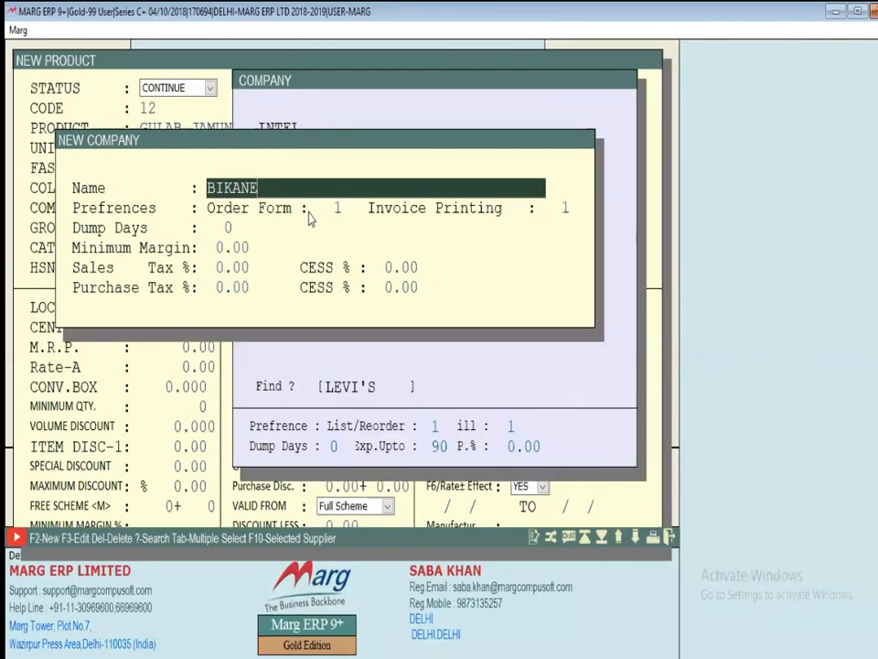
text(R)
Save the new company BIKANER and assign it, with group FOOD, to GULAB JAMUN
key(Page_Down)
key(Return)
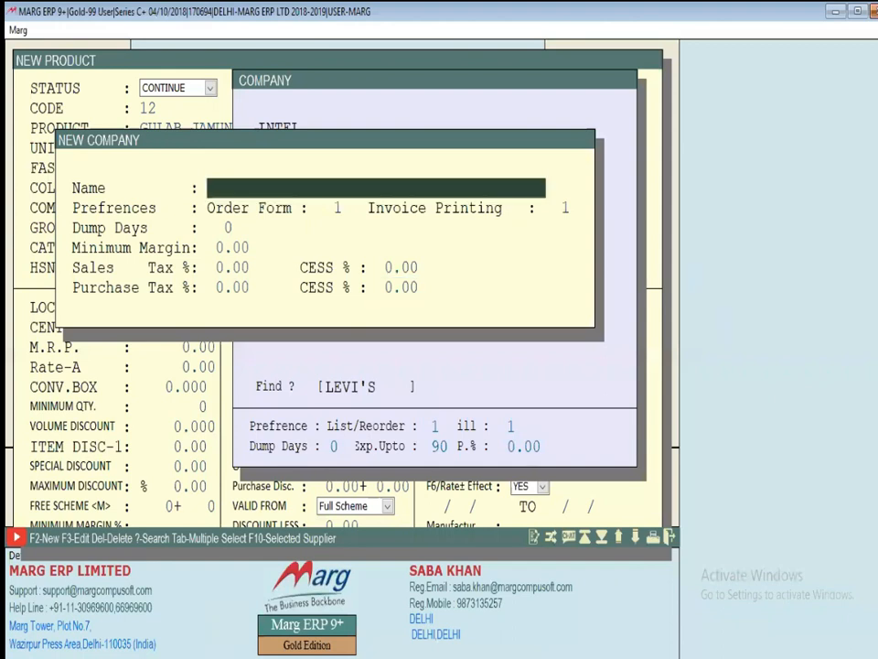
key(Escape)
key(Up)
key(Up)
key(Up)
key(Up)
key(Return)
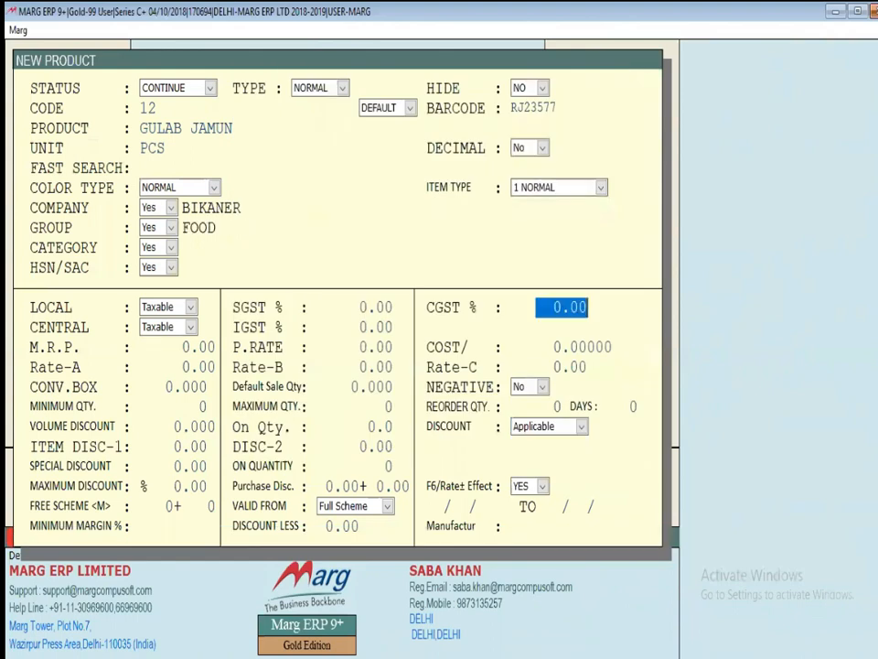
key(Return)
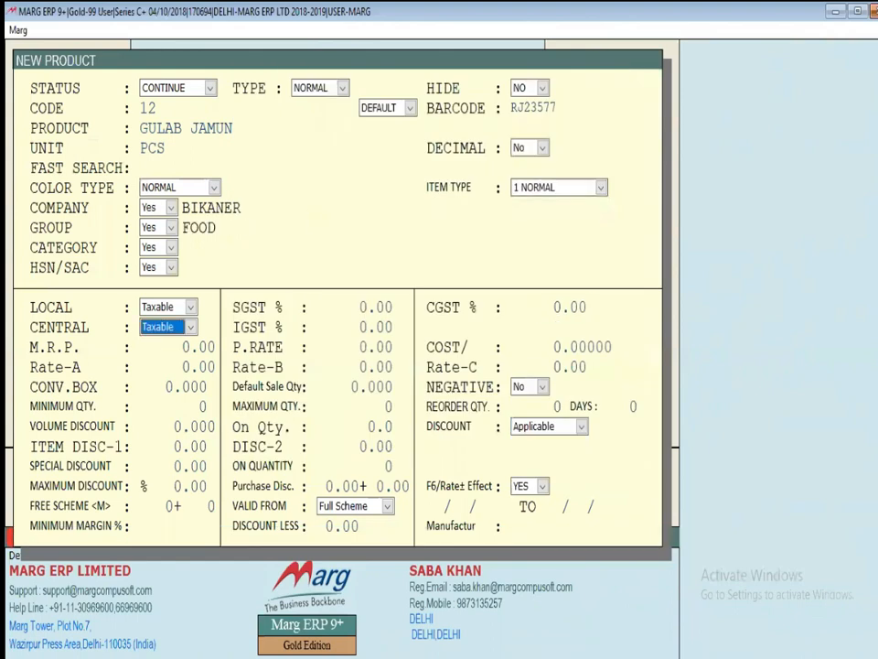
Enter M.R.P. 30, purchase rate 20 and Rate-A 25, then save GULAB JAMUN
key(Return)
text(30)
key(Return)
text(20)
key(Return)
text(2)
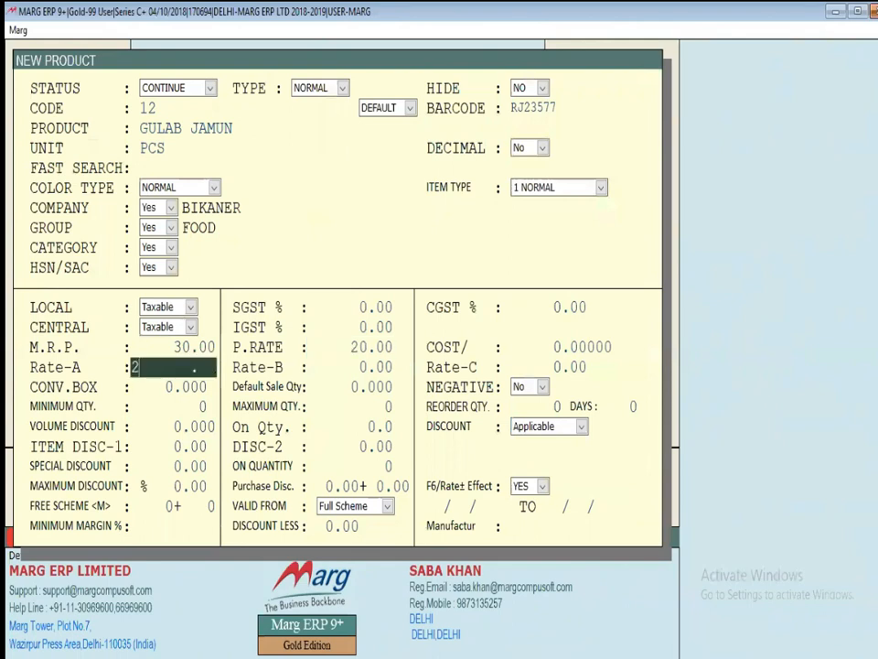
text(5)
key(Return)
key(Return)
key(Escape)
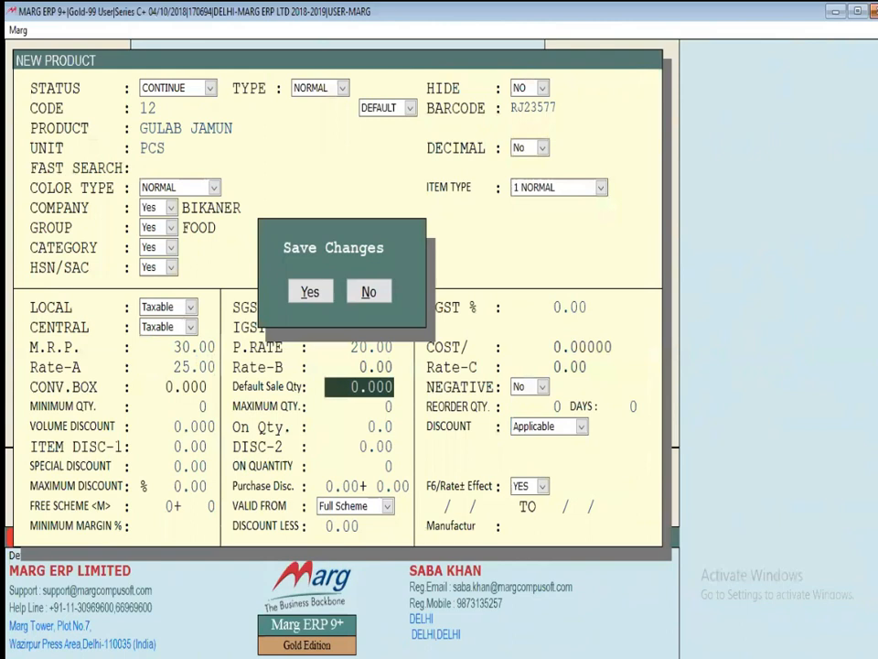
key(Return)
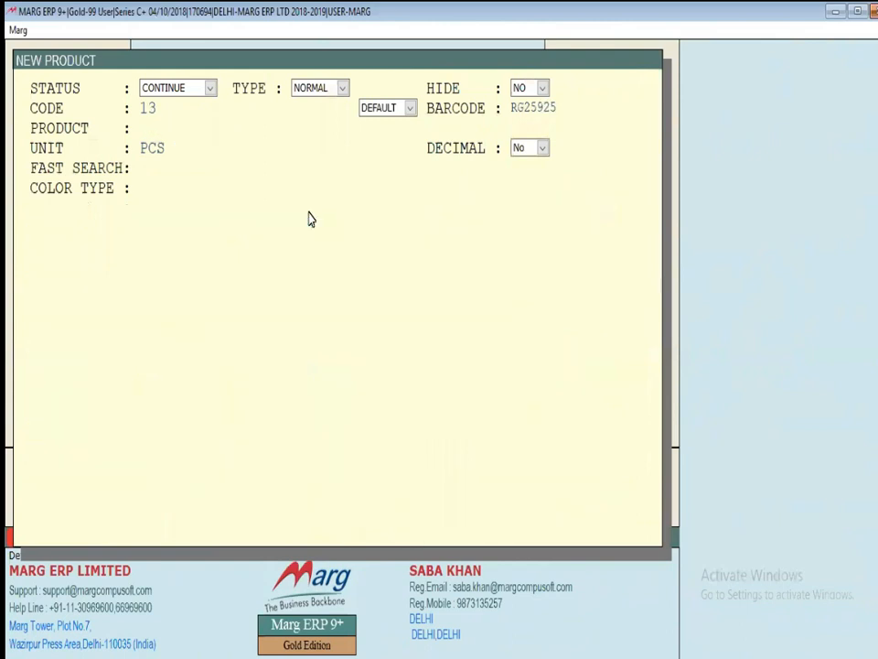
key(Escape)
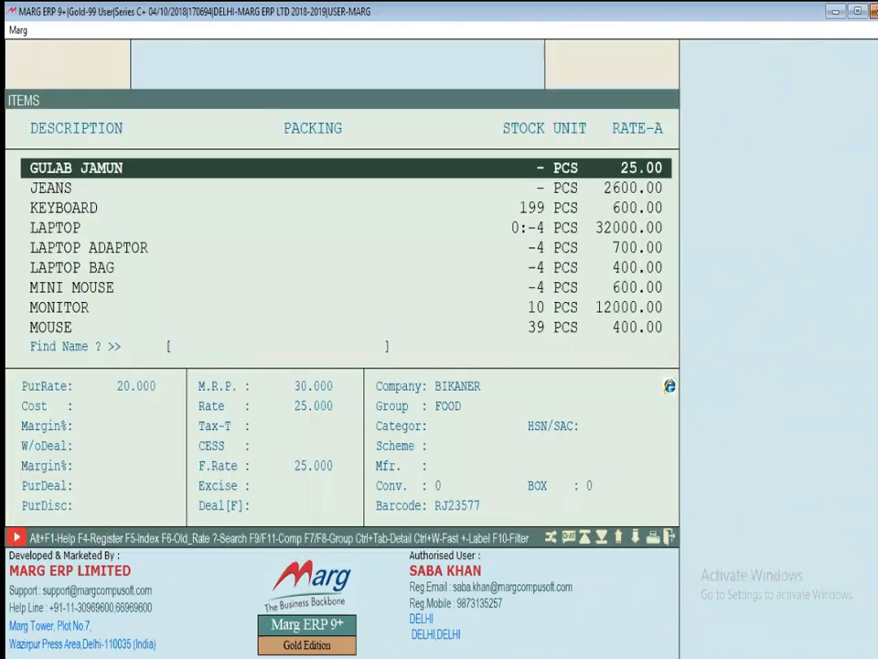
Close the item list and go to Masters > Inventory Master > Company Master
key(Home)
key(Up)
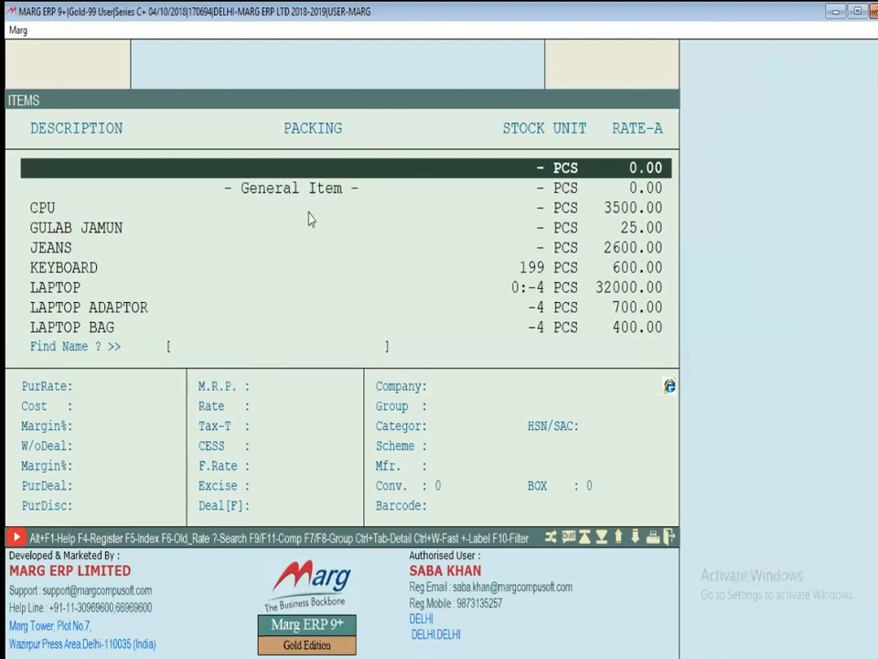
key(Escape)
key(alt+m)
key(Down)
key(Down)
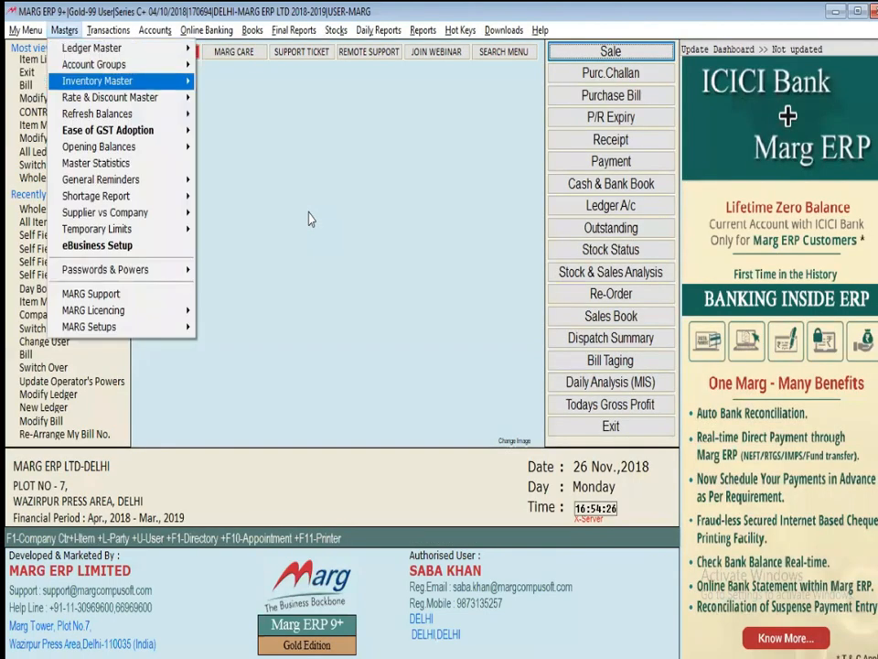
key(Right)
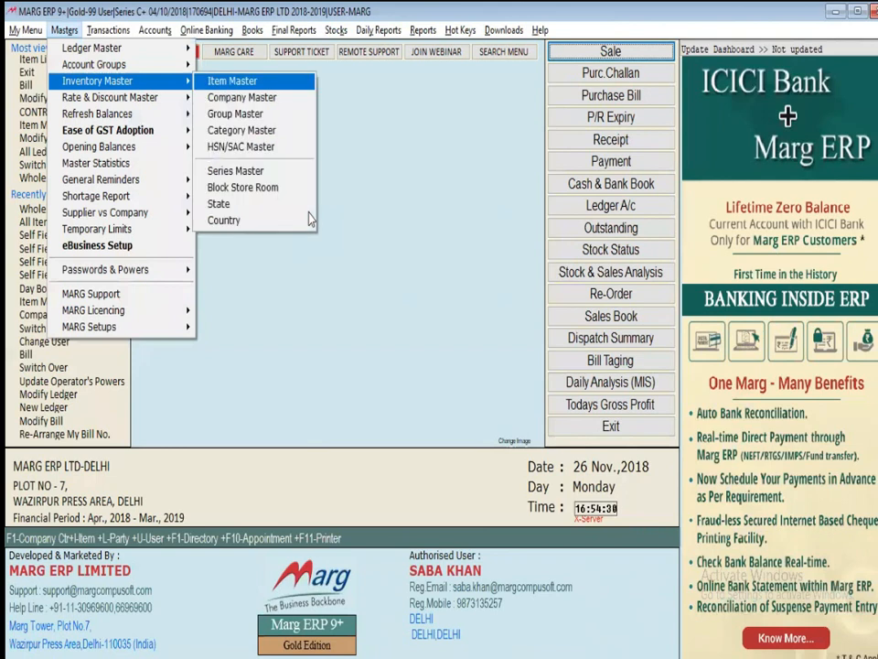
key(Down)
key(Return)
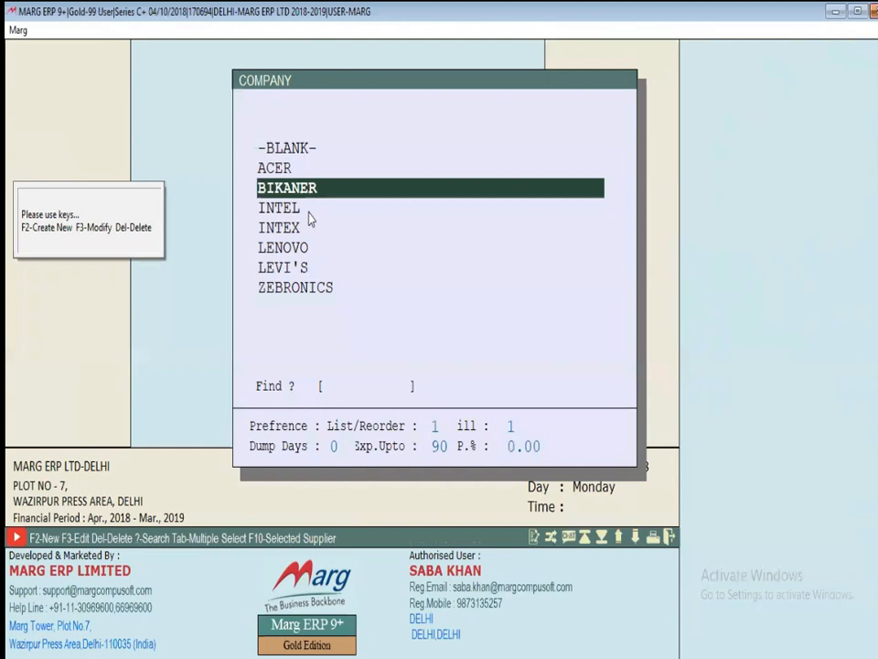
Highlight LEVI'S in the company list and open it for modification
key(Down)
key(Down)
key(Down)
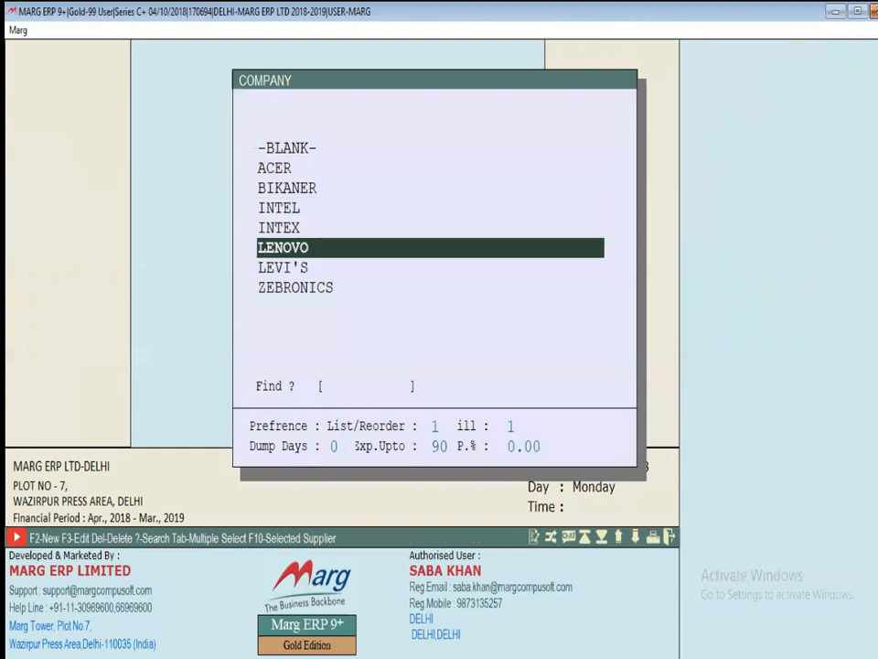
key(F2)
key(Down)
key(Down)
key(Down)
key(Down)
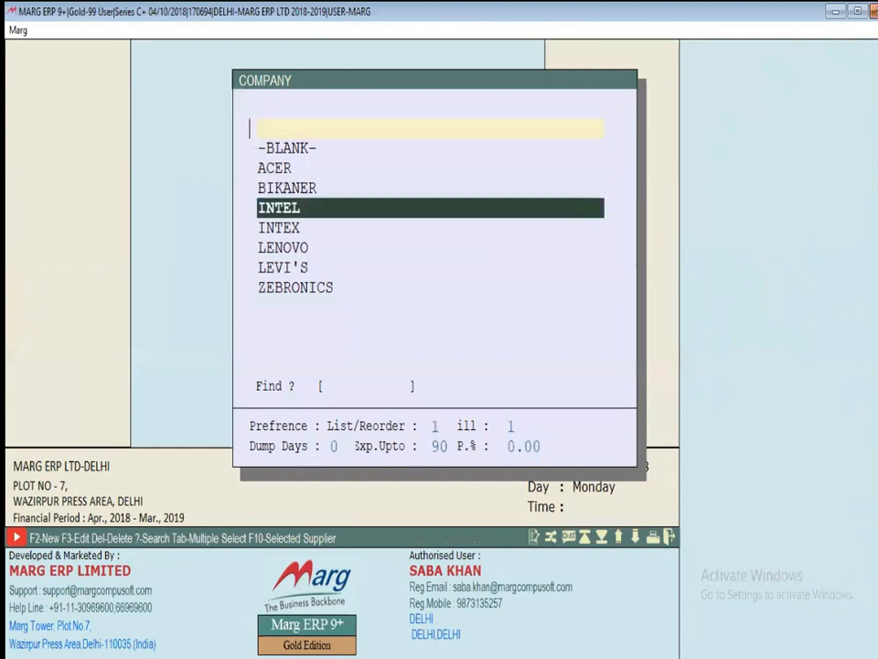
key(Up)
key(Up)
key(Up)
key(Up)
key(Down)
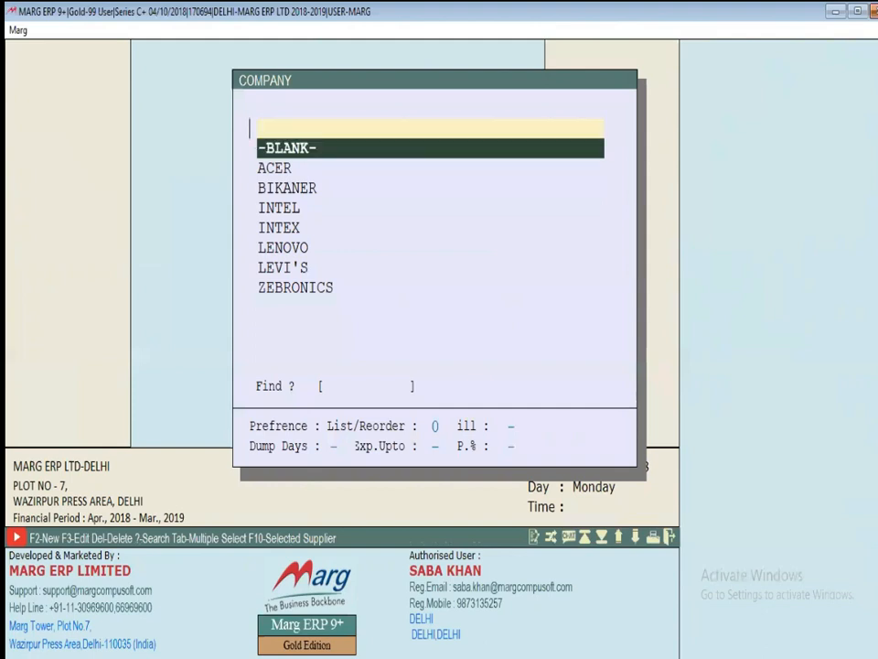
key(Down)
key(Down)
key(Down)
key(Down)
key(Down)
key(Down)
key(Return)
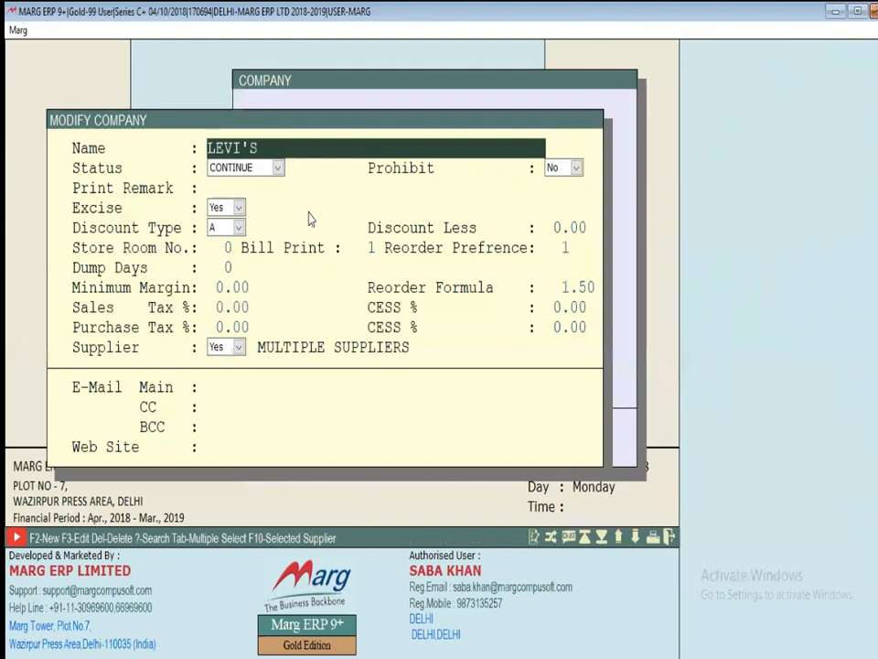
Prefix the LEVI'S name with GF and confirm saving it as GF LEVI'S
text(GF)
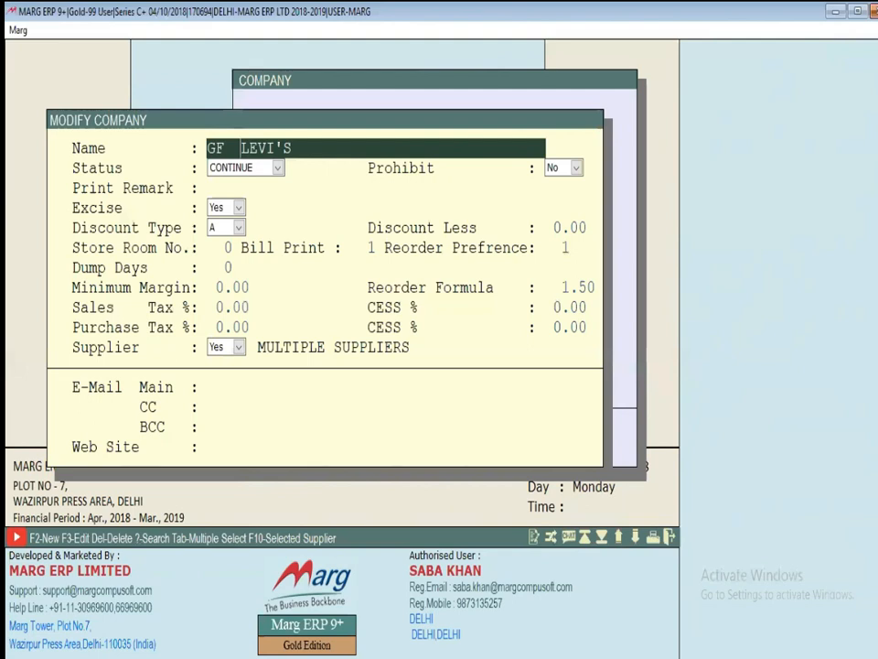
key(Return)
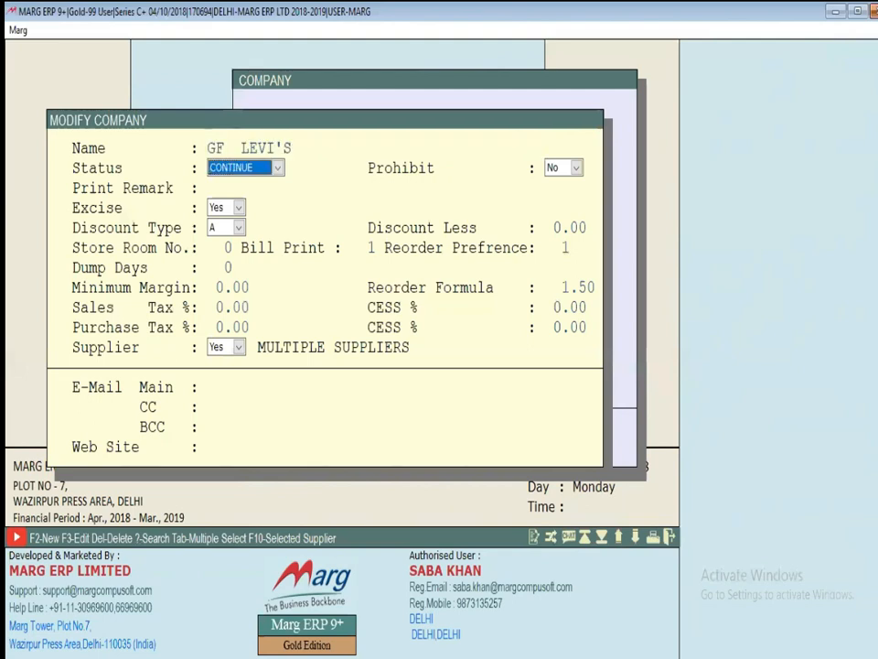
key(Escape)
key(Return)
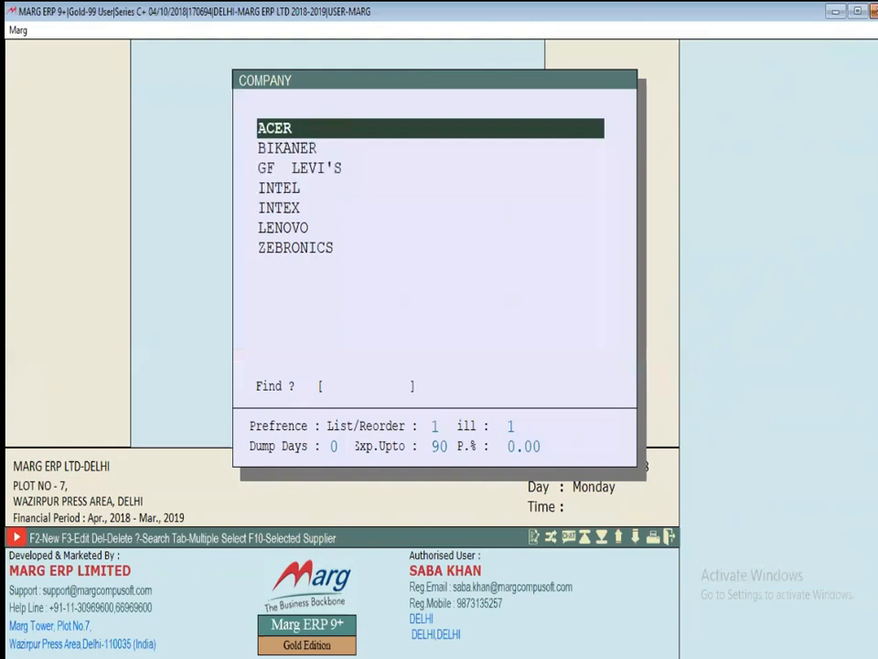
Rename BIKANER to FF BIKANER and save it
key(Up)
key(Down)
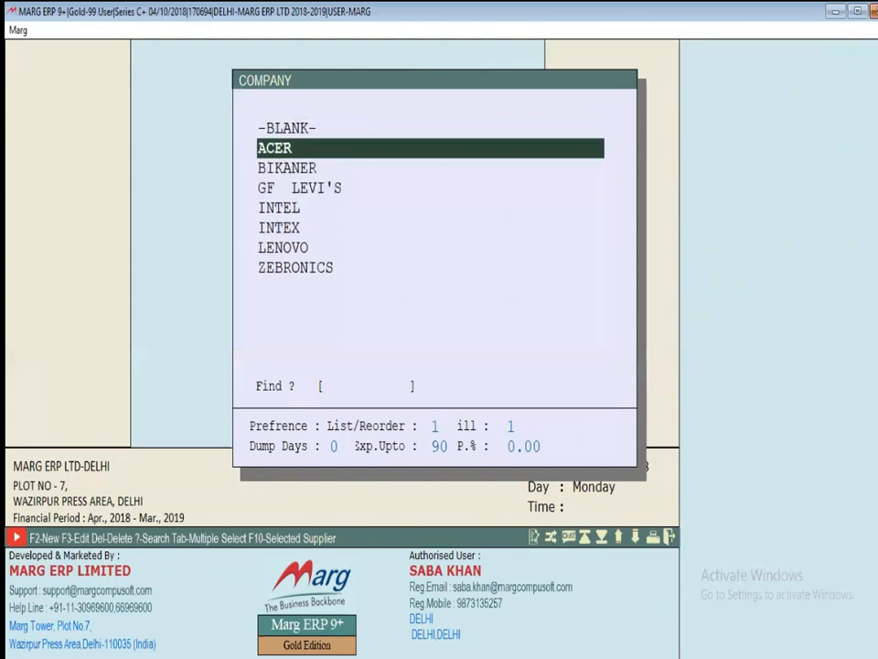
key(Down)
key(Return)
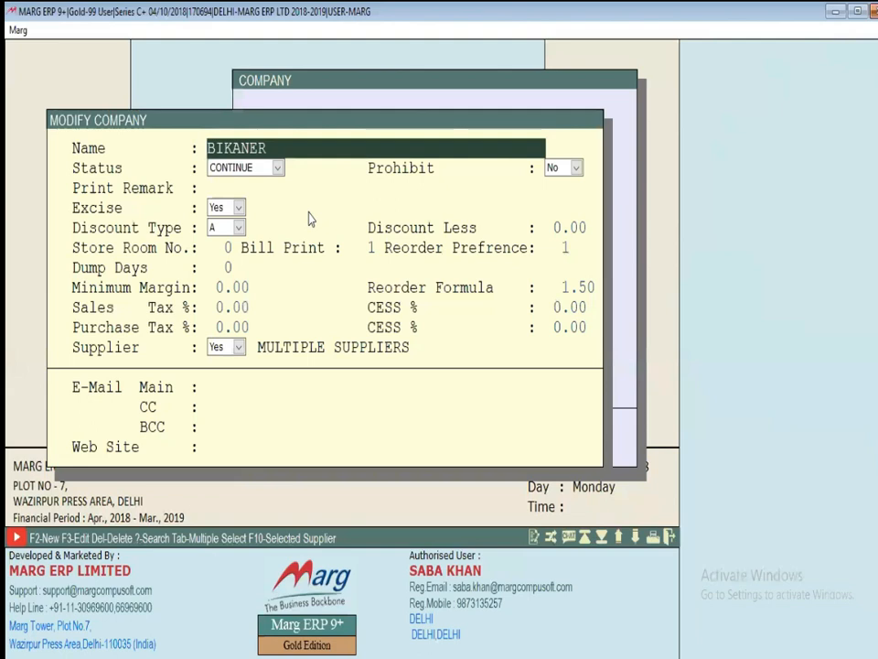
text(FF)
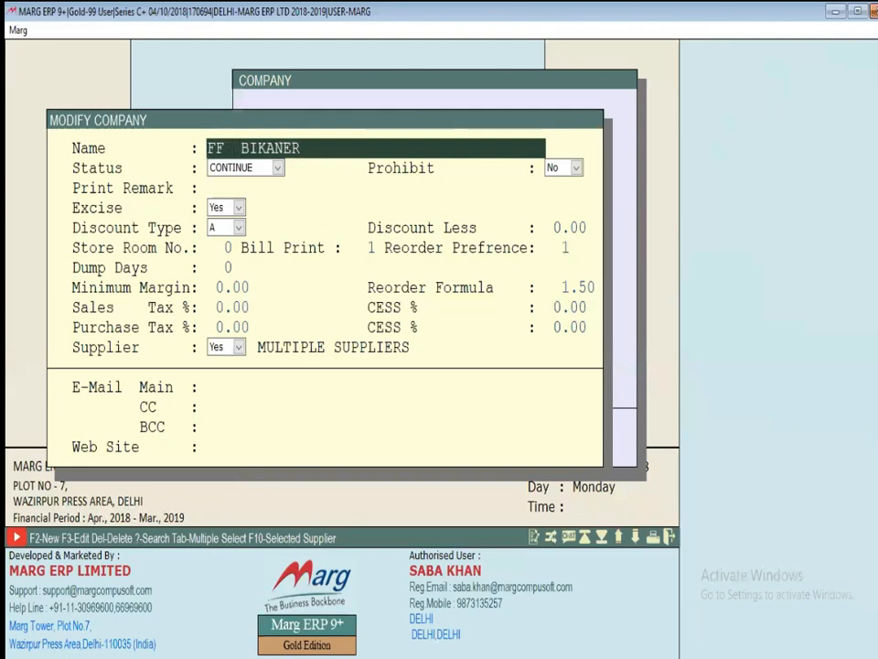
key(Return)
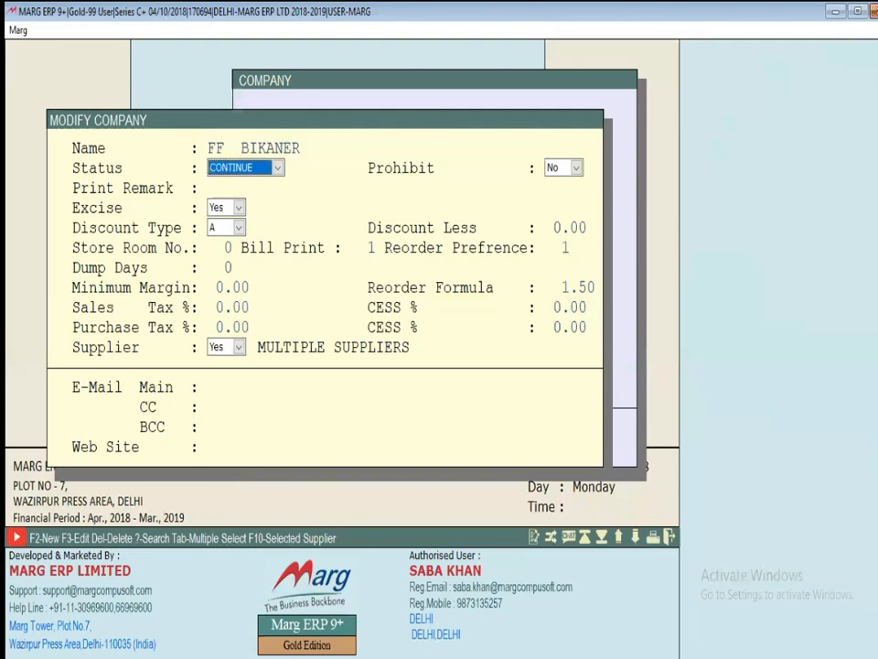
key(Escape)
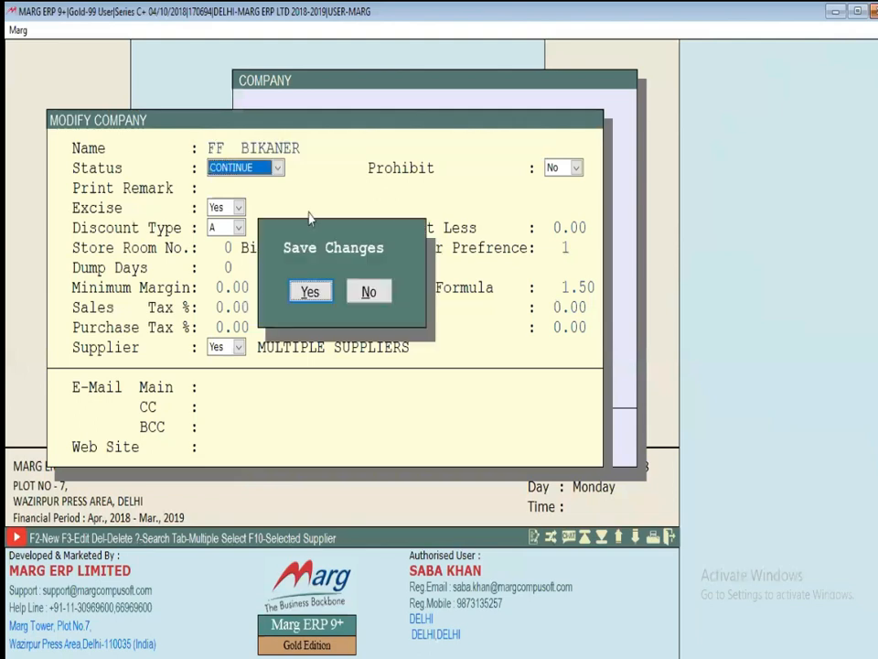
key(Return)
Rename ZEBRONICS to SF ZEBRONICS and save it
key(Up)
key(Up)
key(Up)
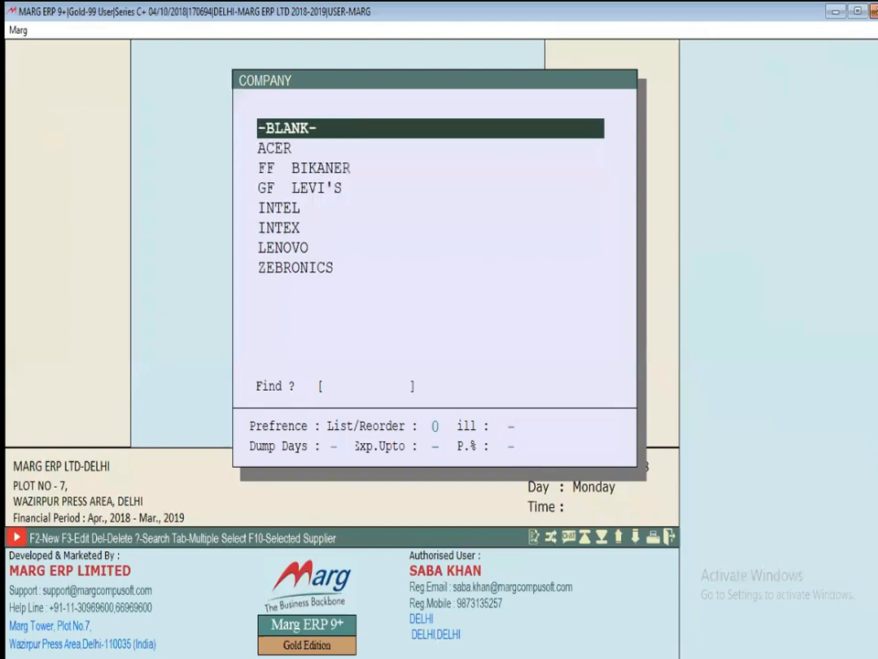
key(Down)
key(Down)
key(Down)
key(Down)
key(Down)
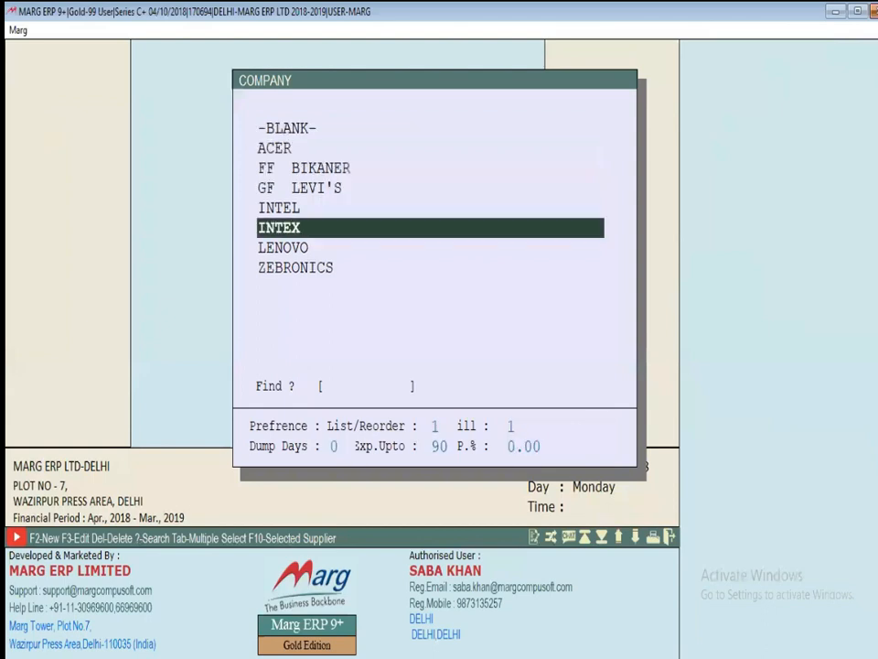
key(Down)
key(Down)
key(F3)
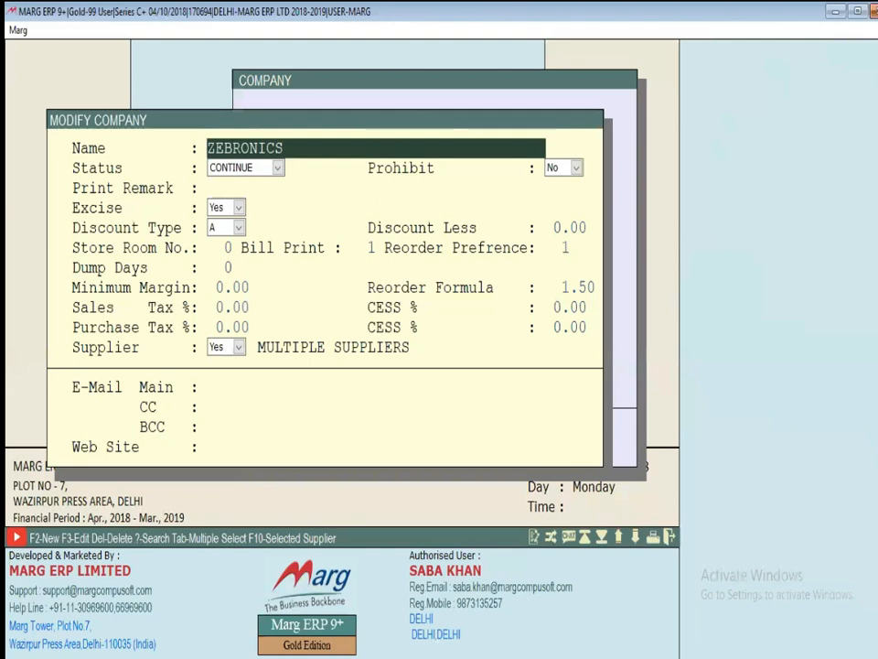
text(SF)
key(Return)
key(Escape)
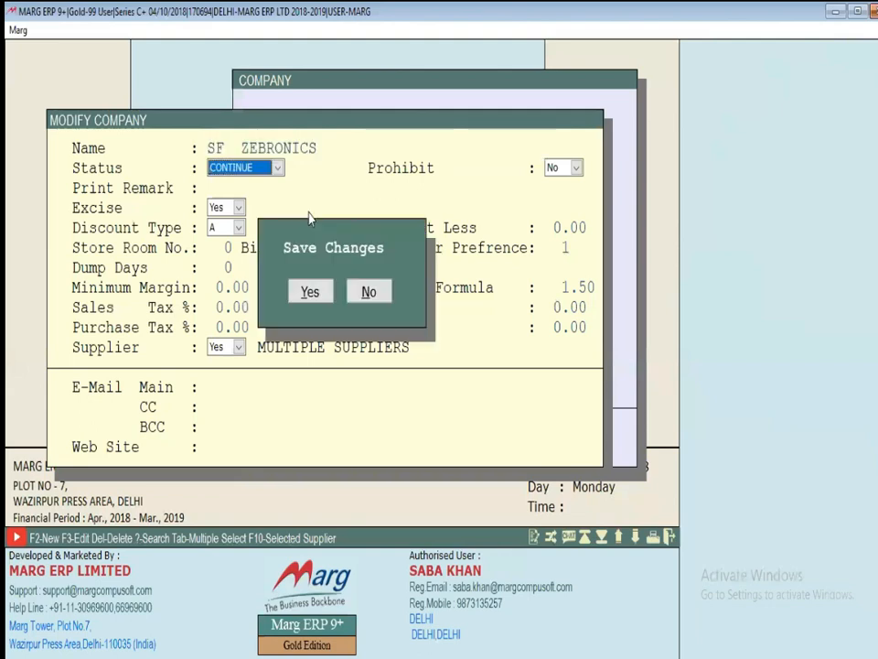
key(y)
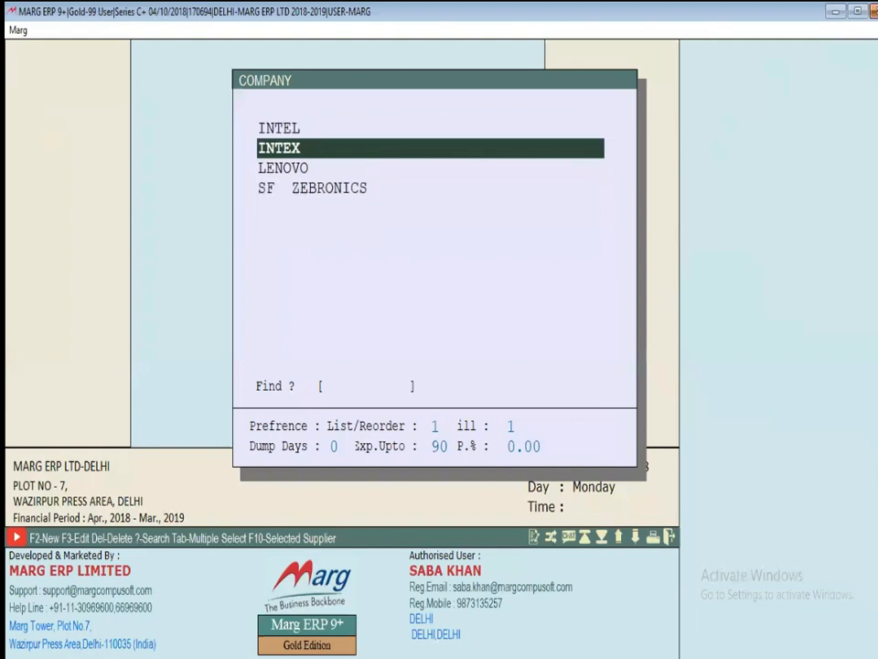
Rename INTEX to SF INTEX, save it, and leave the company list
key(Return)
text(SF  INTEX)
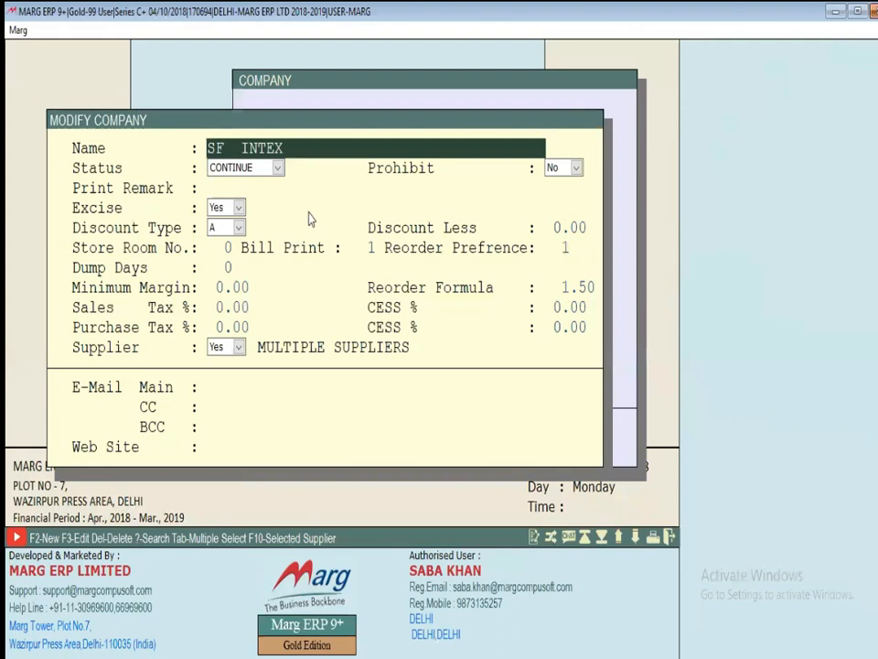
key(Escape)
key(y)
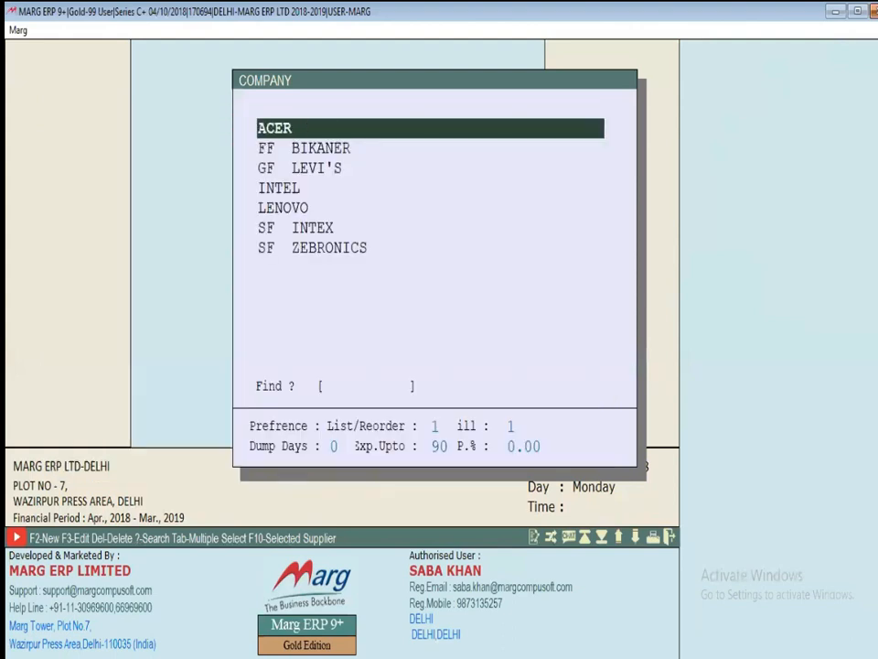
key(Up)
key(Up)
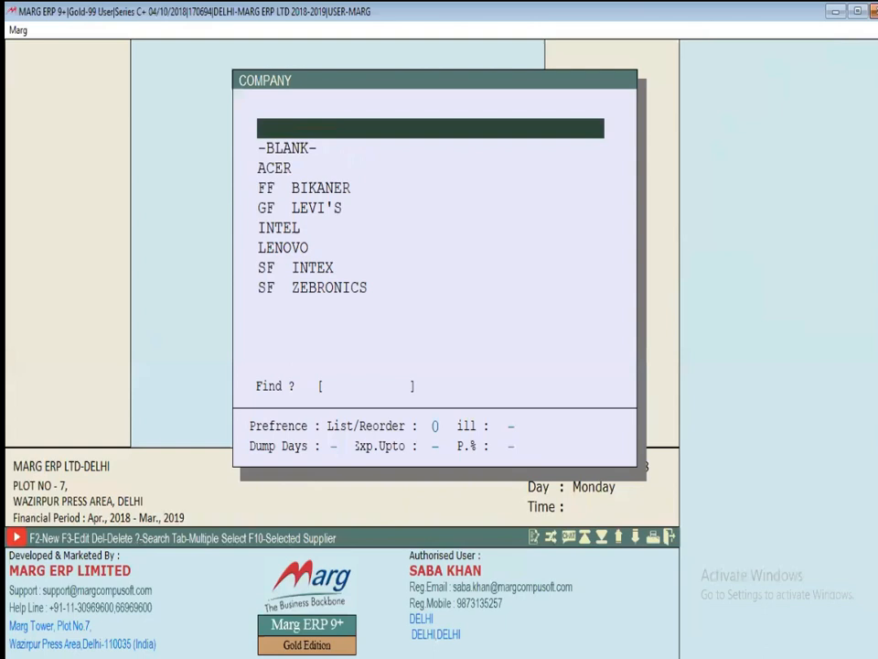
key(Escape)
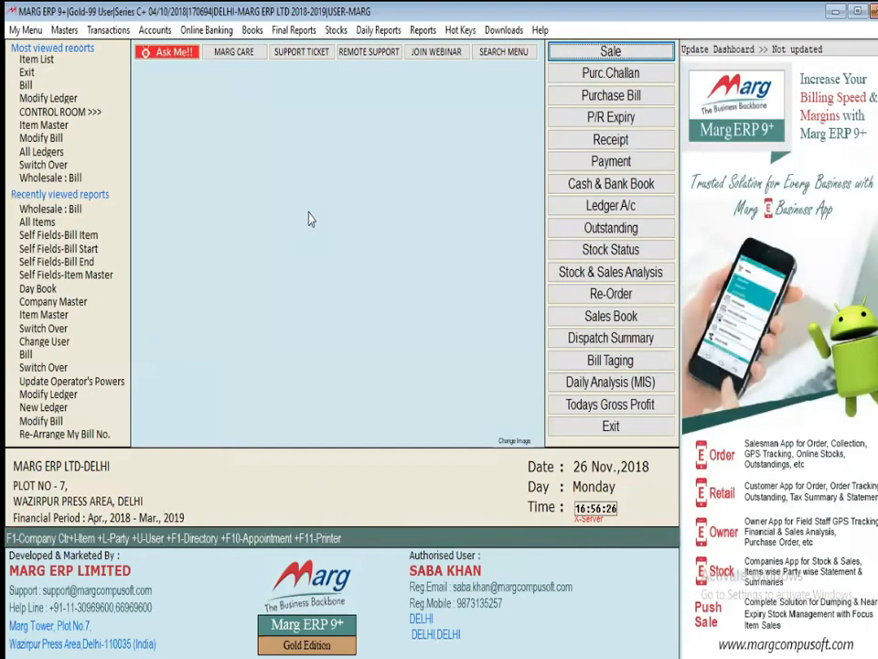
Open the Items list and check the company of each item from GULAB JAMUN down to UPS
key(ctrl+i)
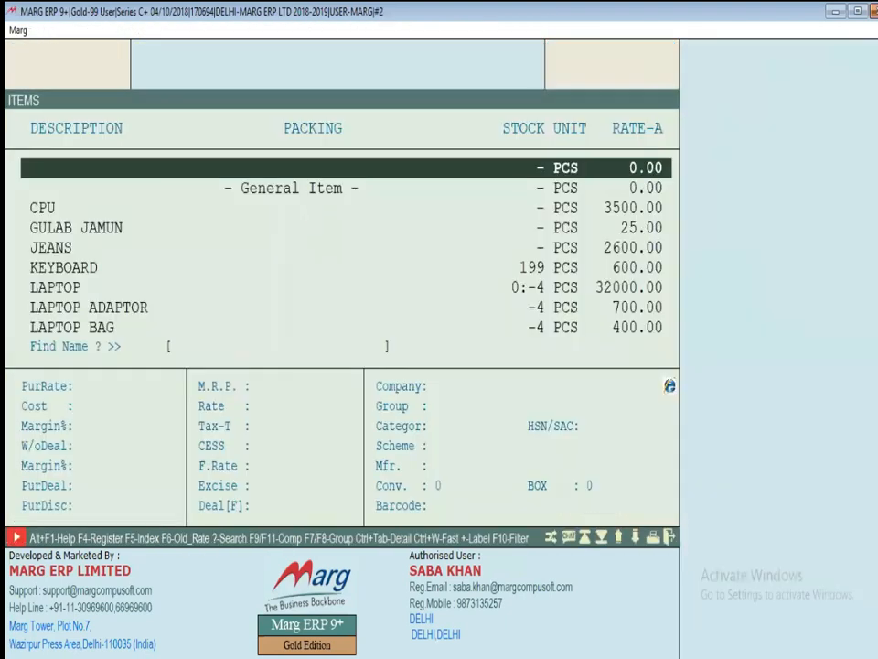
key(Down)
key(Down)
key(Down)
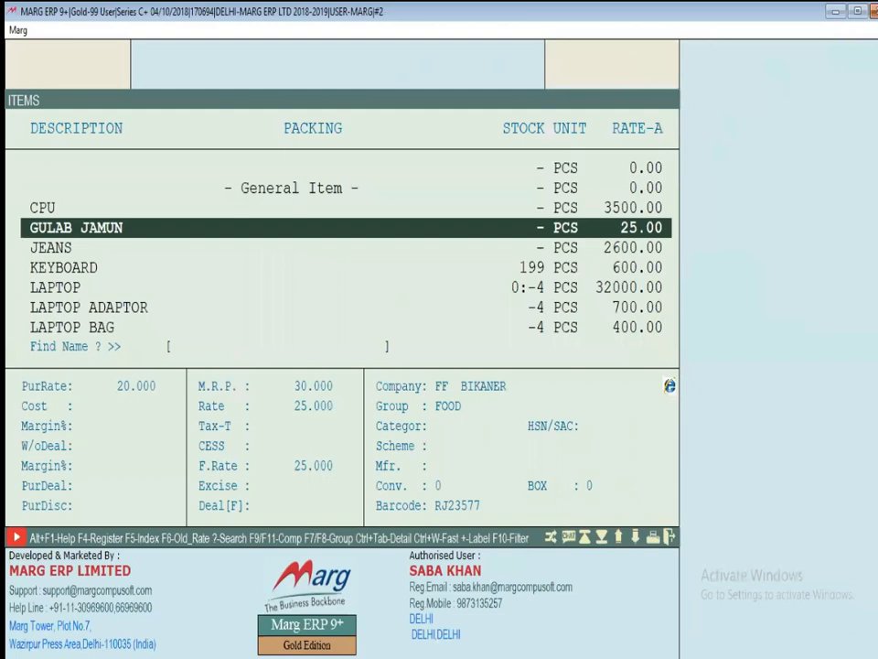
key(Down)
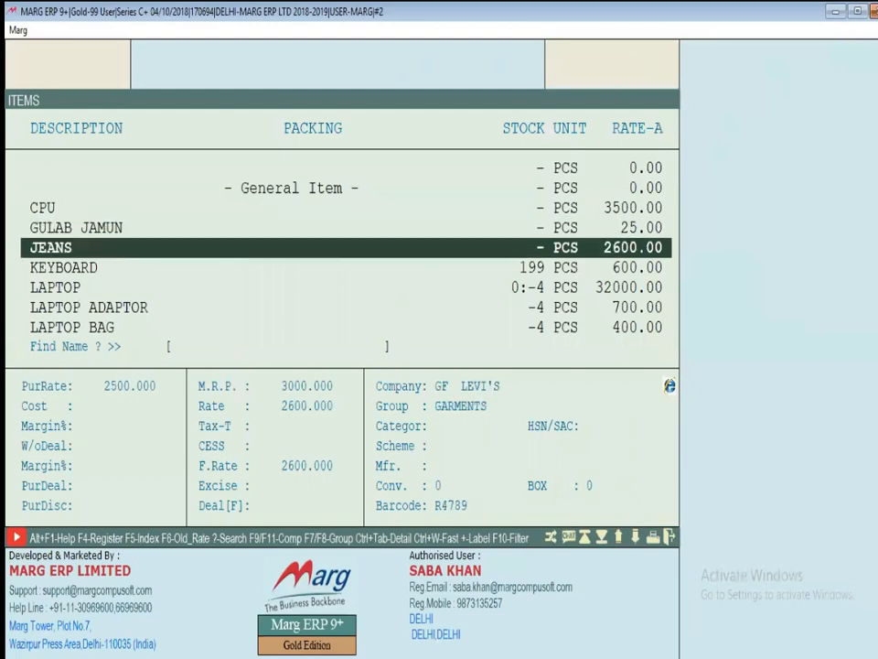
key(Down)
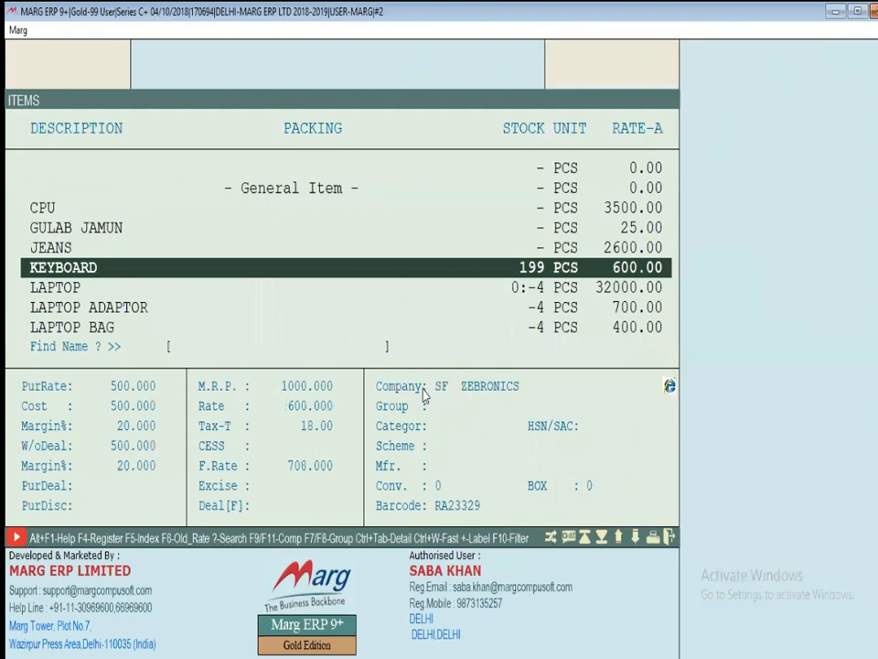
key(Down)
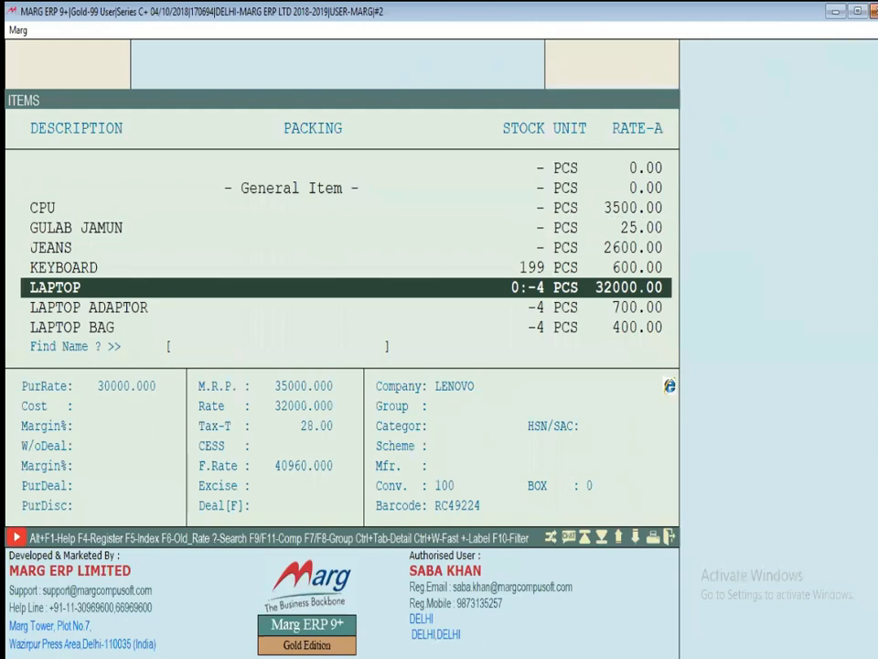
key(Down)
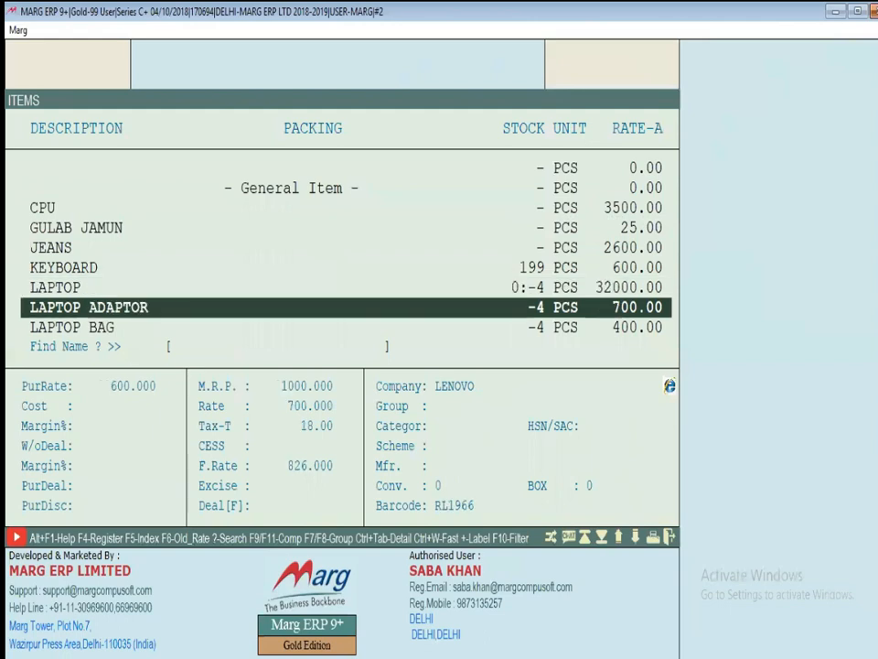
key(Down)
key(Down)
key(Down)
key(Down)
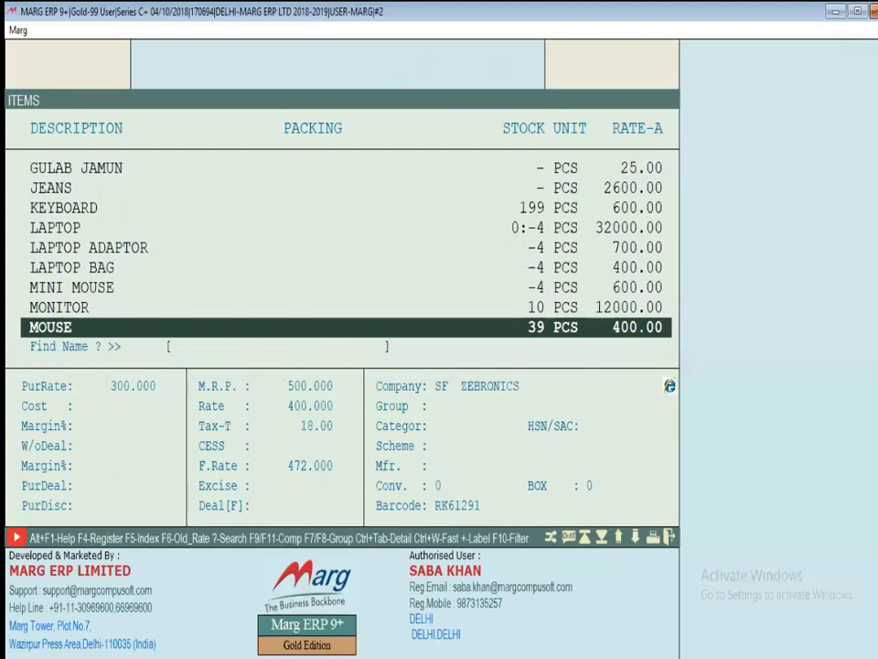
key(Down)
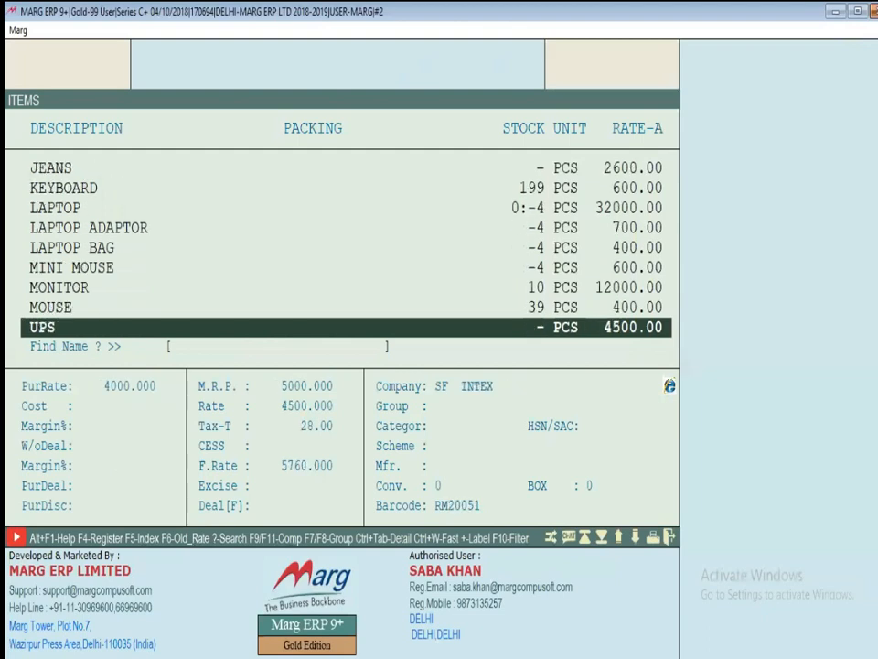
Recheck the companies of LAPTOP, LAPTOP ADAPTOR, MOUSE and LAPTOP BAG, then close the list
key(Up)
key(Up)
key(Up)
key(Up)
key(Up)
key(Up)
key(Down)
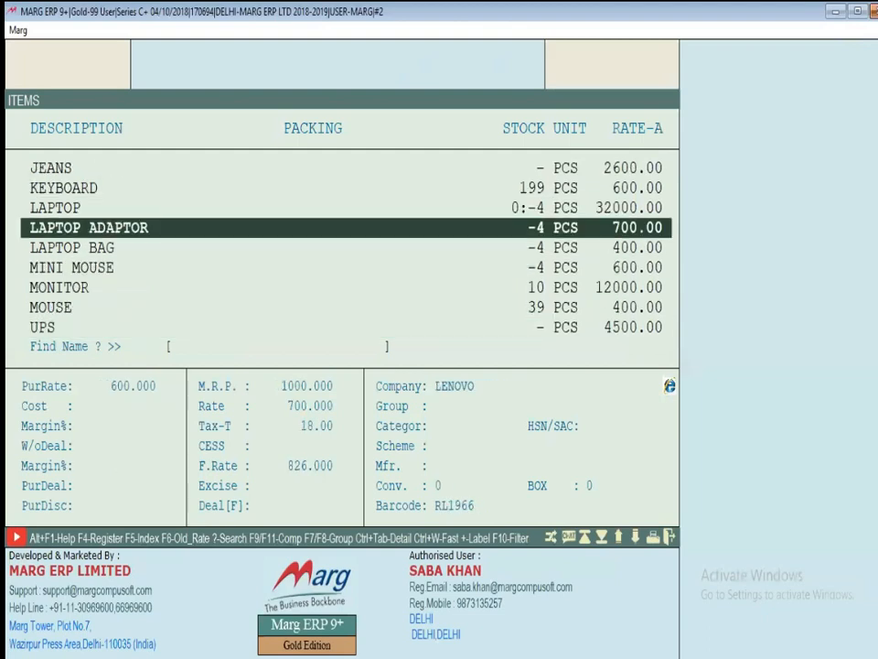
key(Up)
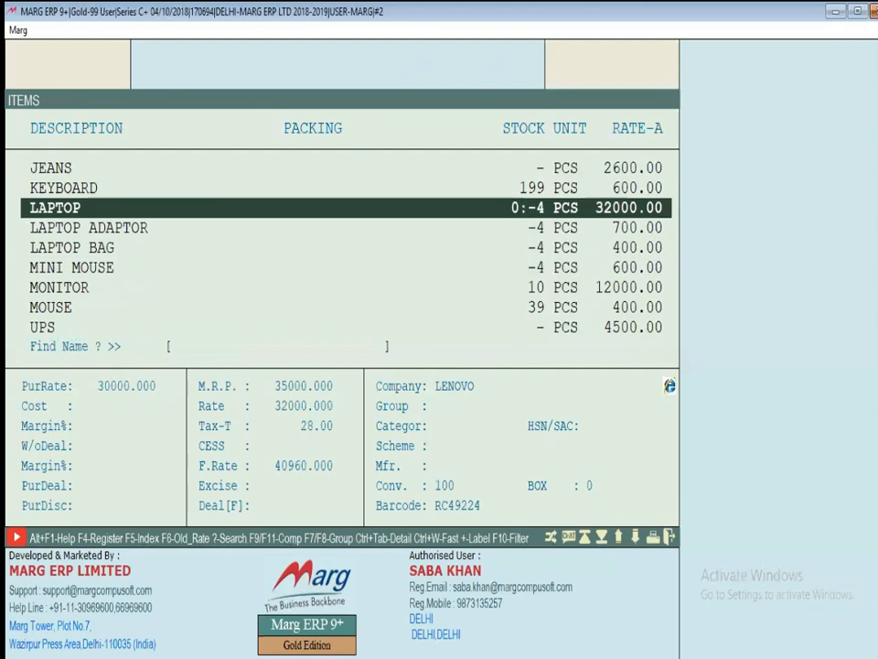
key(Down)
key(Down)
key(Down)
key(Down)
key(Down)
key(Down)
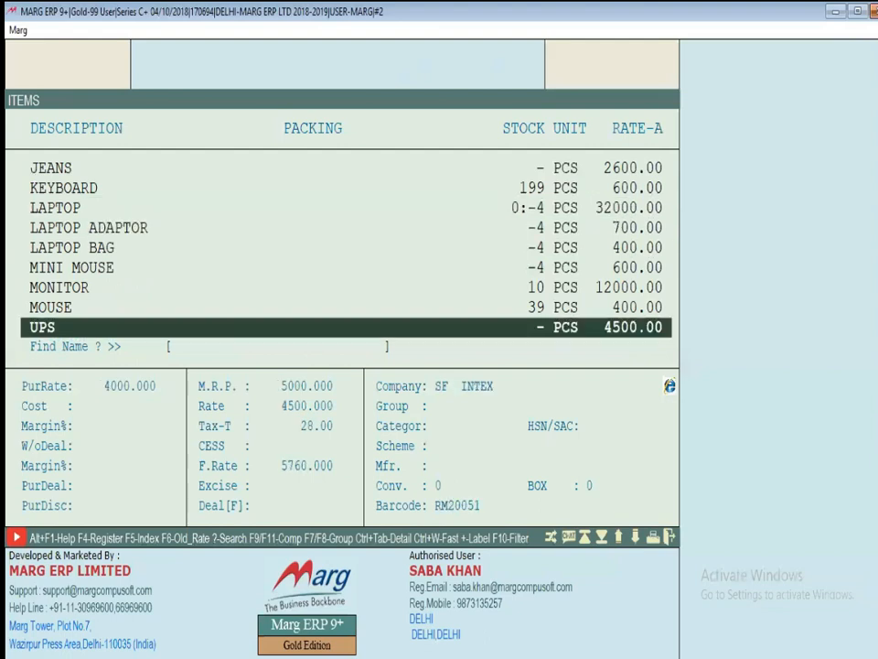
key(Up)
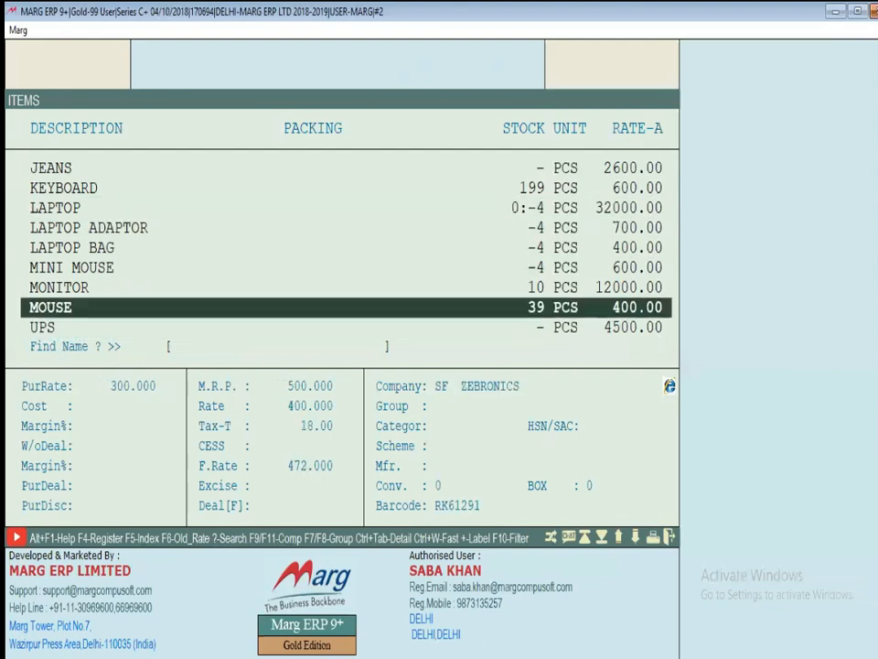
key(Up)
key(Up)
key(Up)
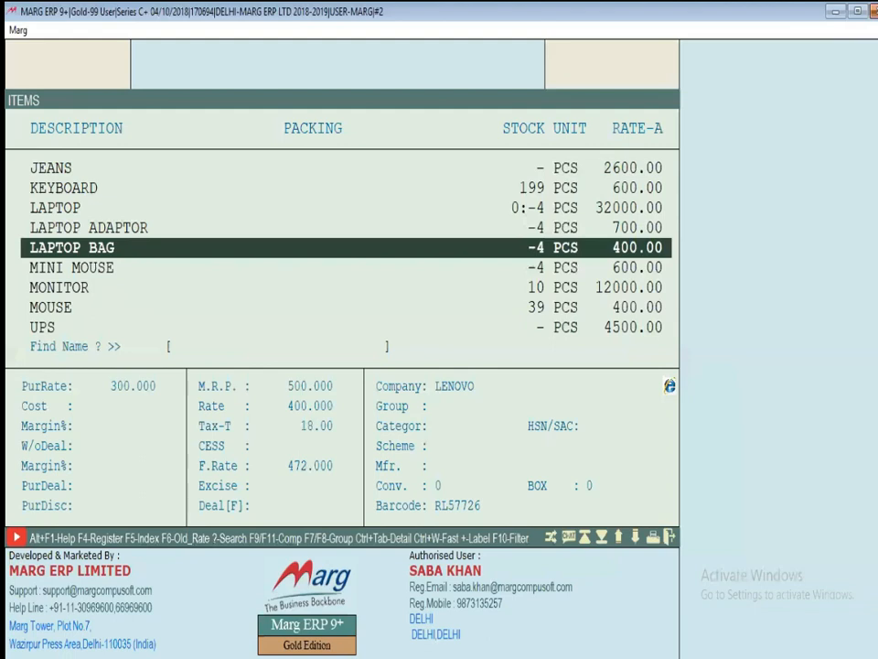
key(Escape)
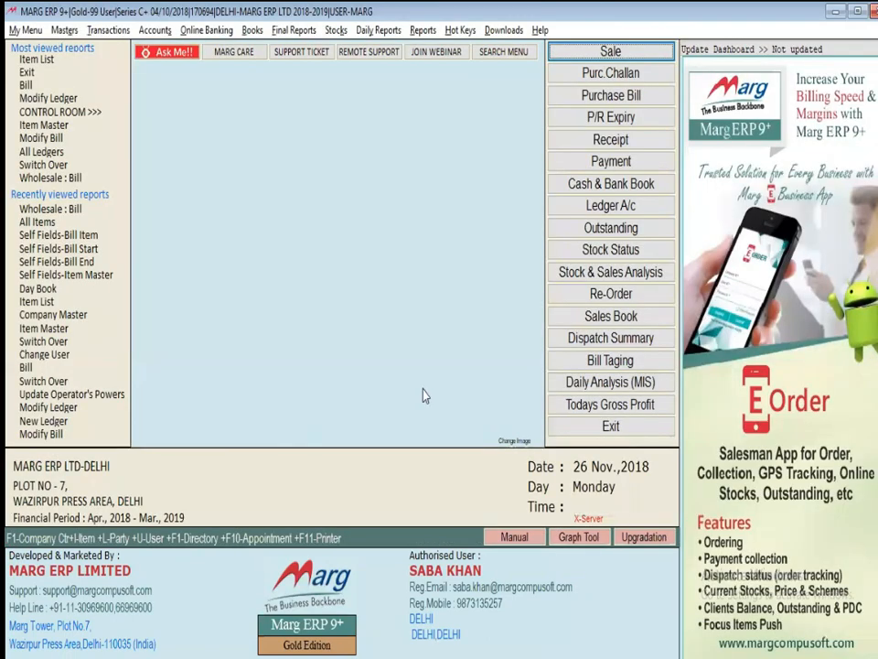
key(Return)
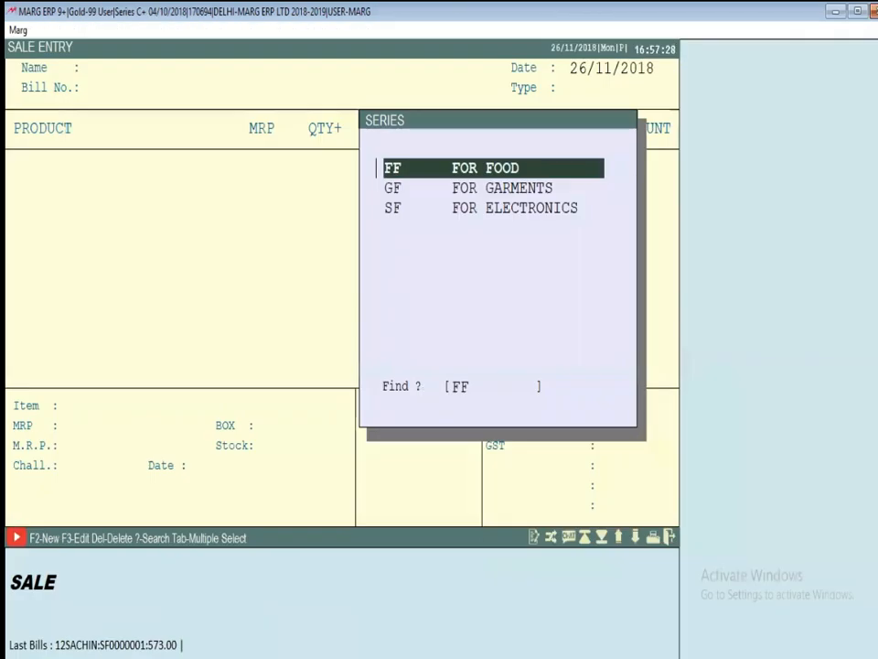
key(Down)
key(Return)
key(Down)
key(Down)
key(Return)
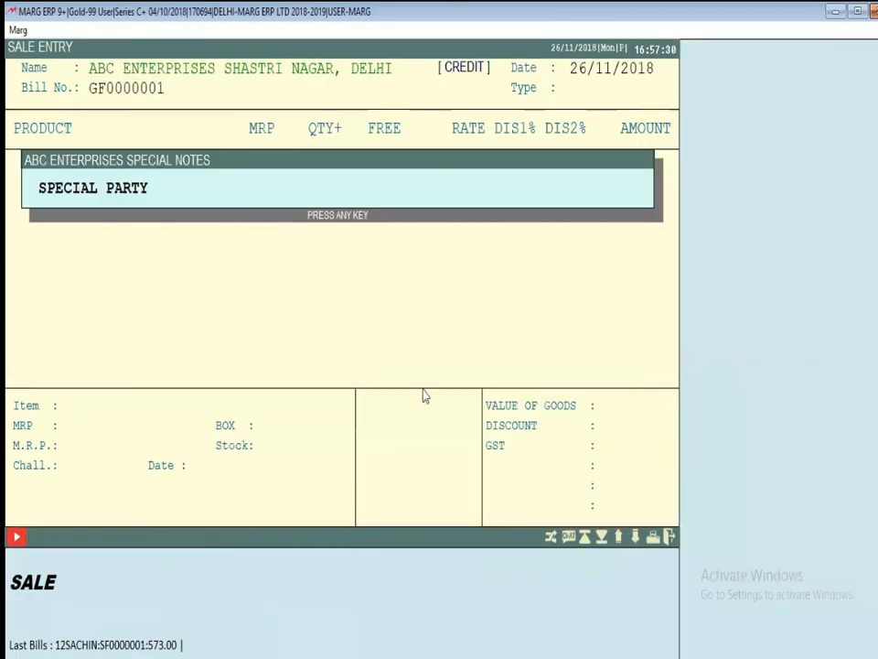
key(Return)
key(Return)
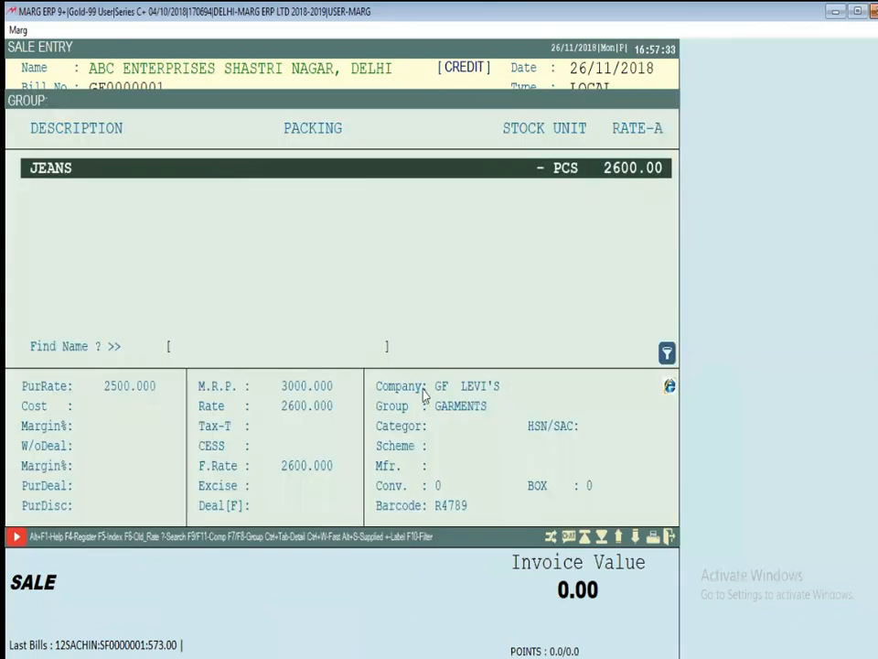
key(Escape)
key(Escape)
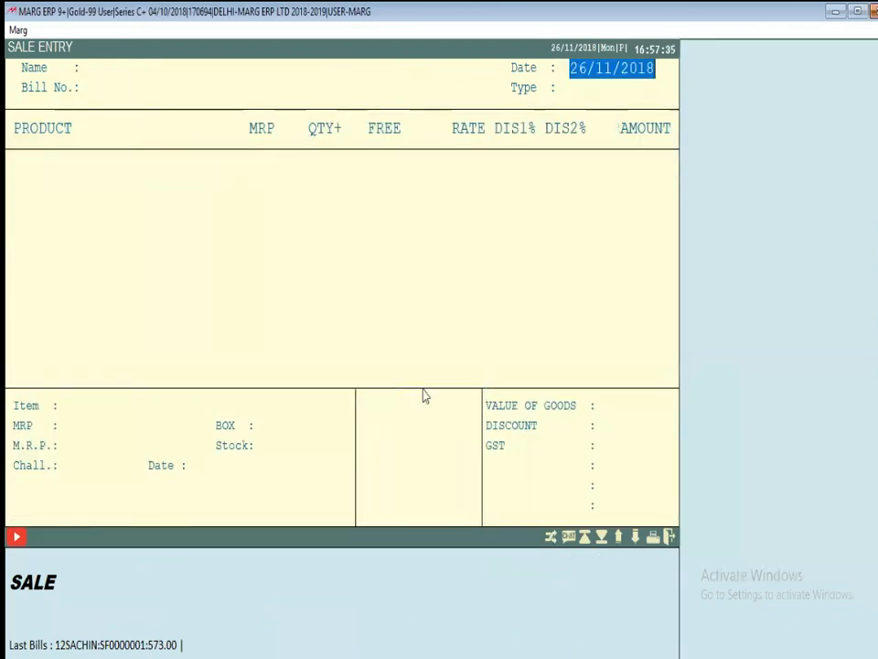
key(Return)
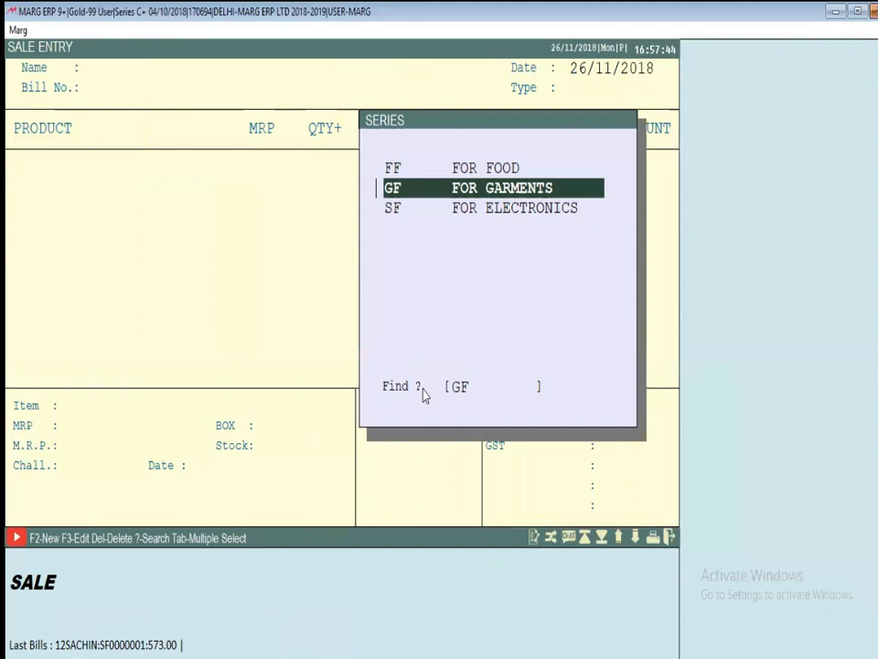
key(Return)
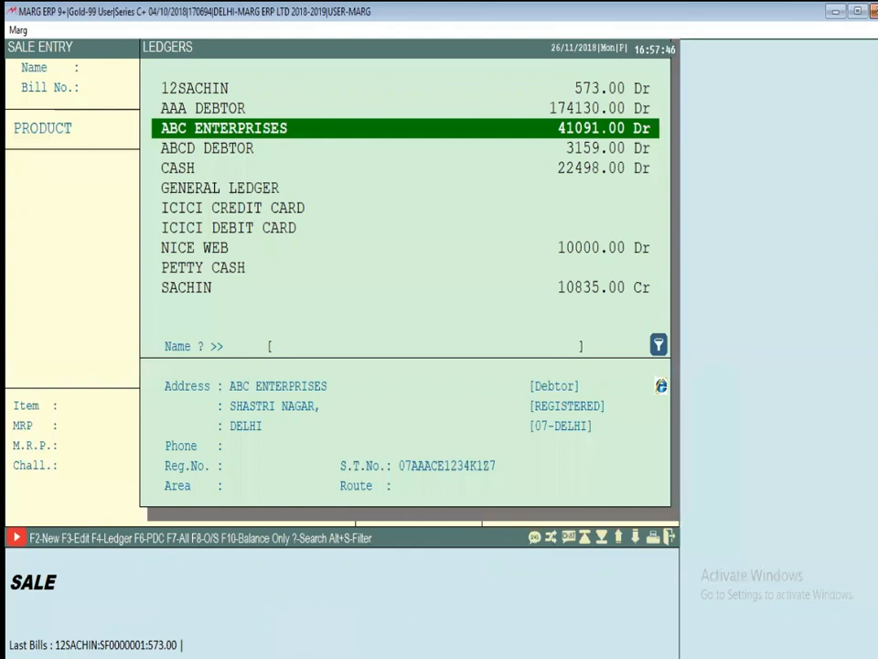
key(Up)
key(Up)
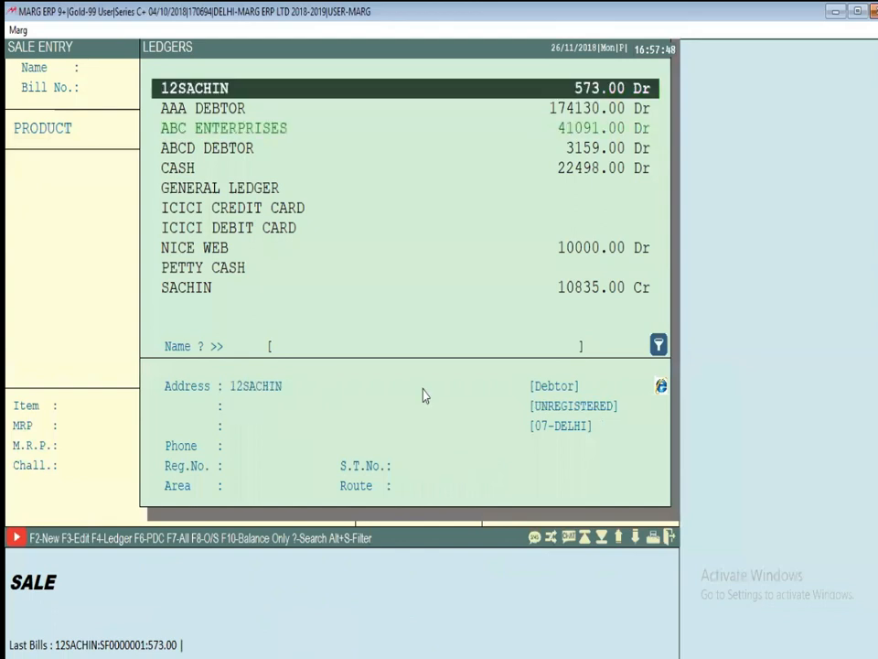
key(Return)
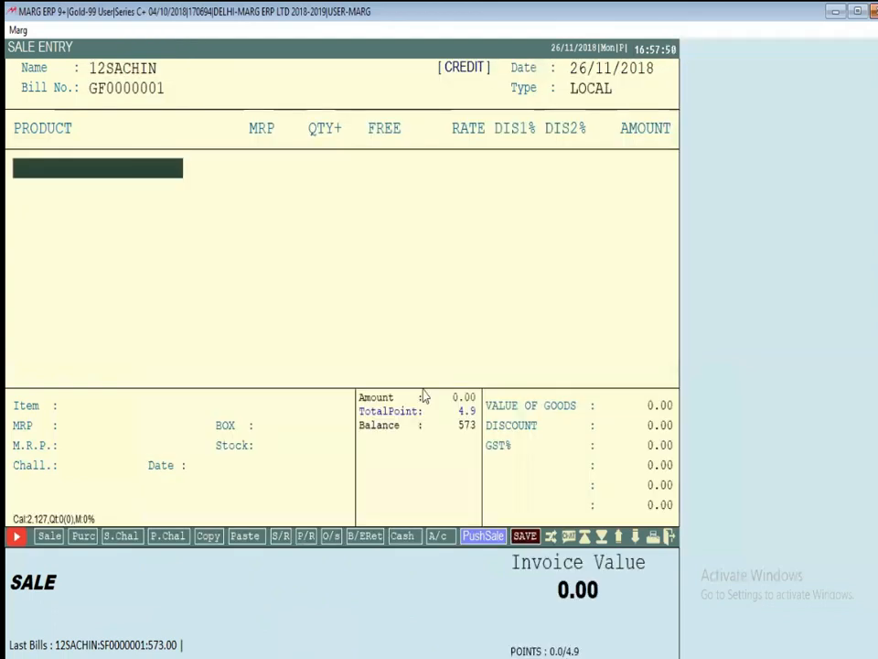
key(Return)
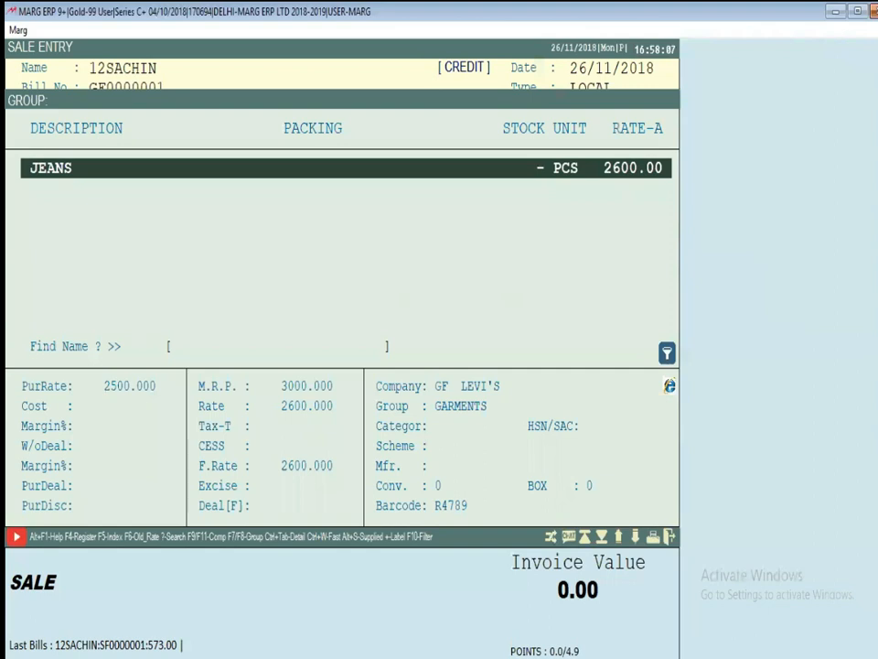
key(Escape)
key(Escape)
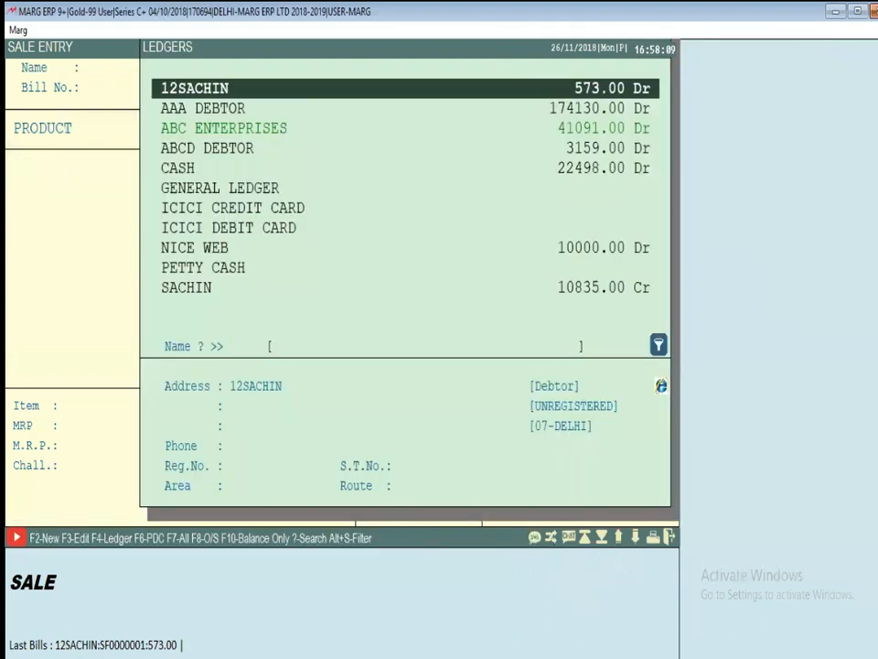
key(Return)
key(Escape)
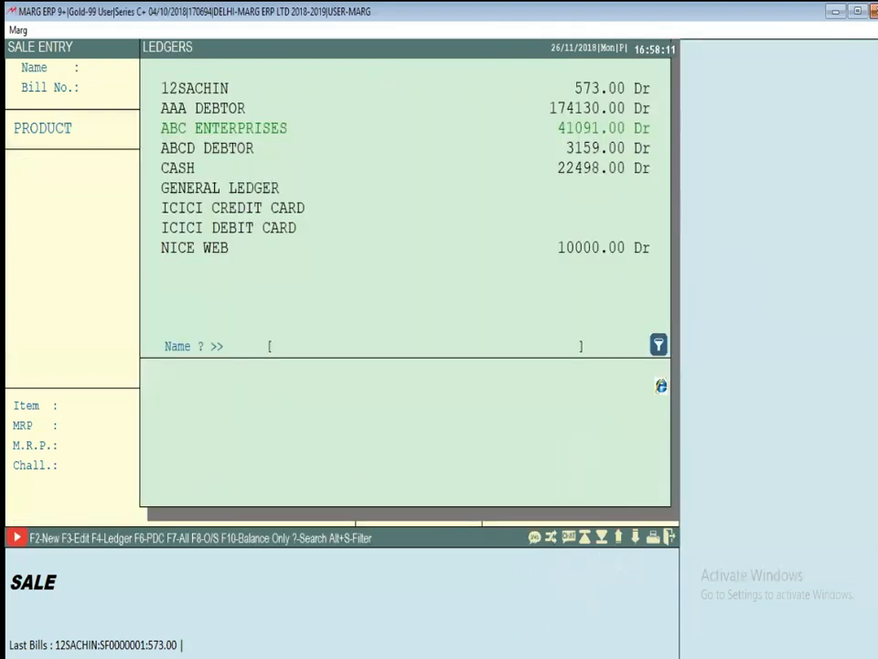
key(Escape)
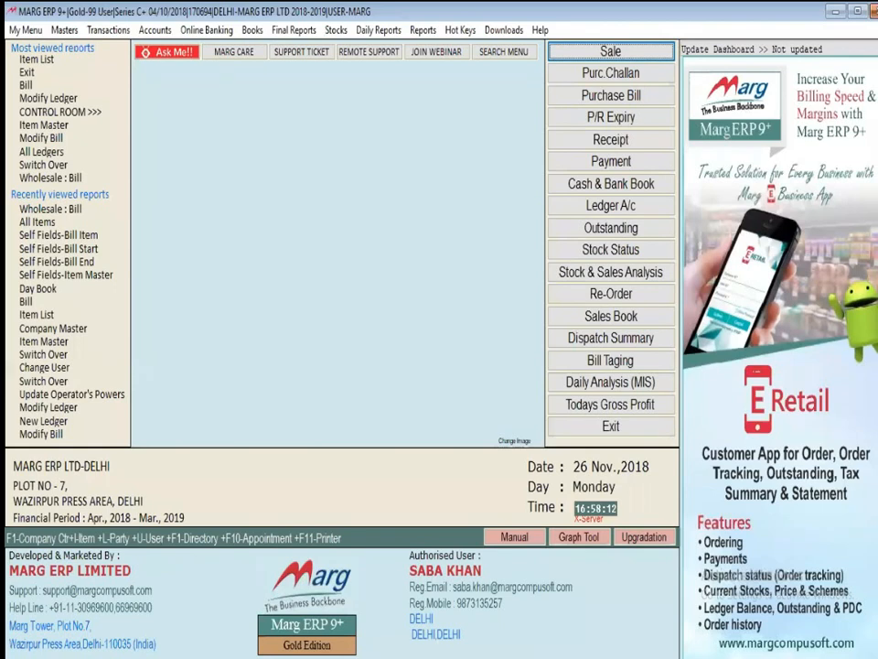
key(Return)
key(Down)
key(Down)
key(Return)
key(Return)
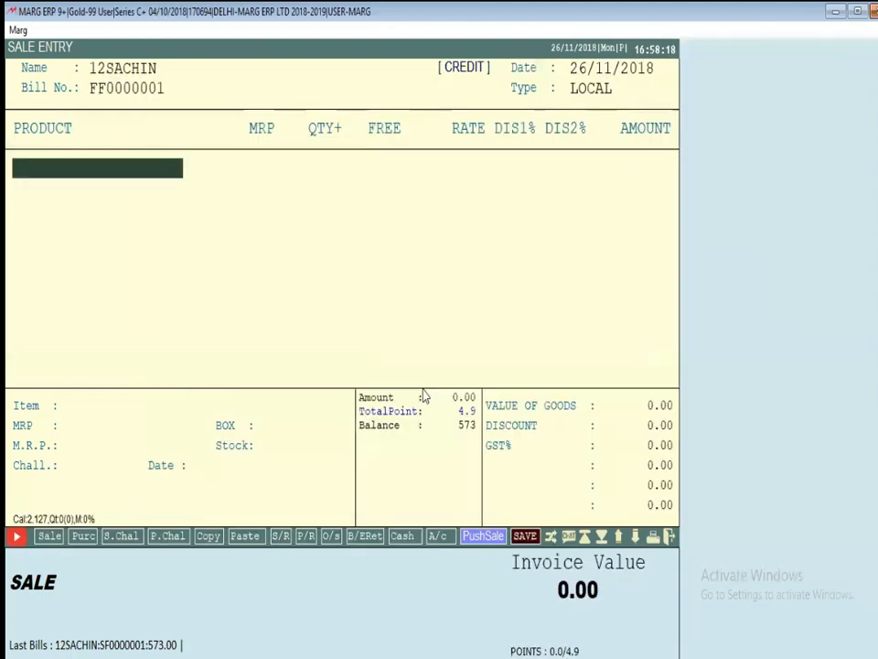
key(Return)
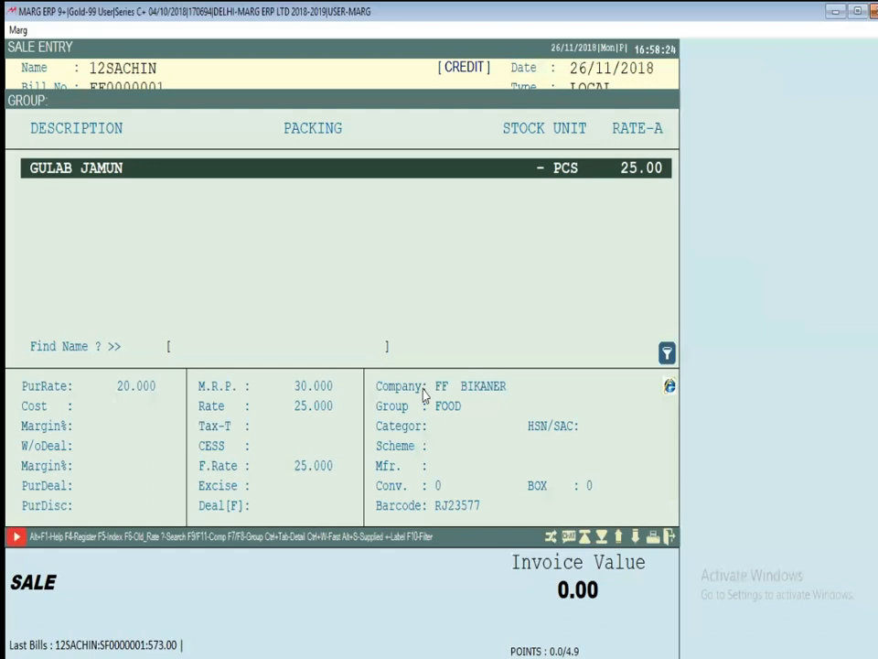
key(Escape)
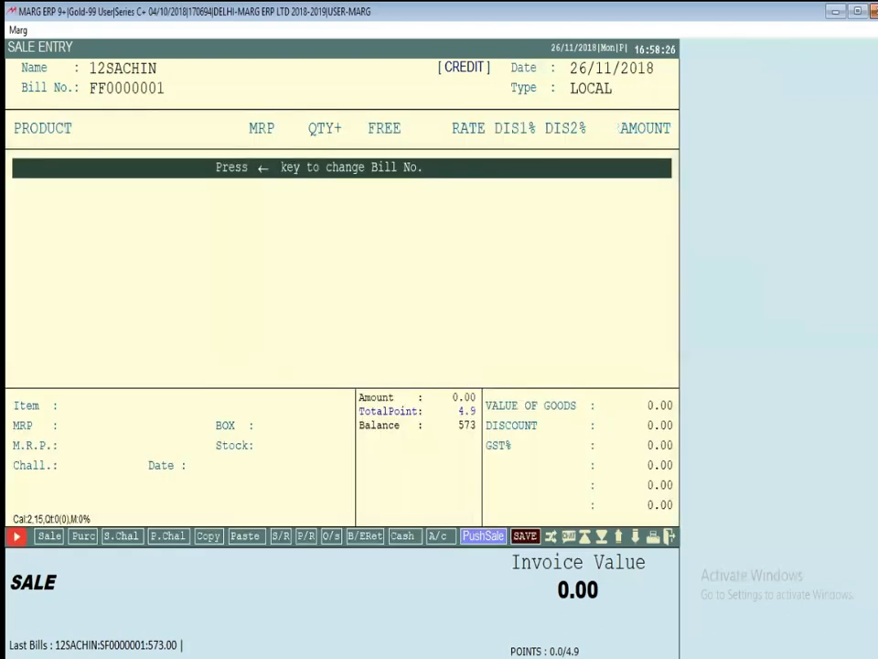
key(Escape)
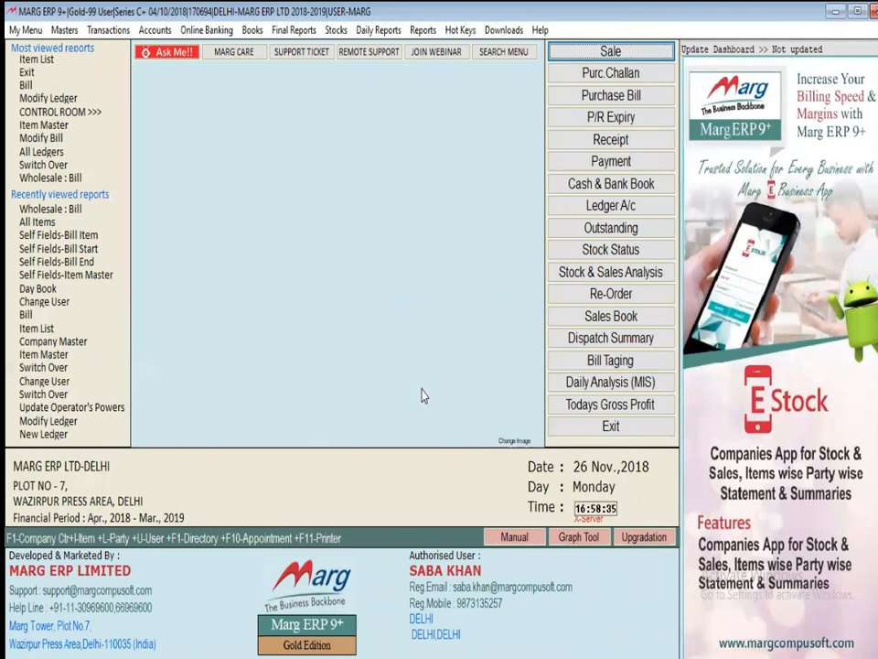
Log in through Change User as the restricted operator
key(alt+n)
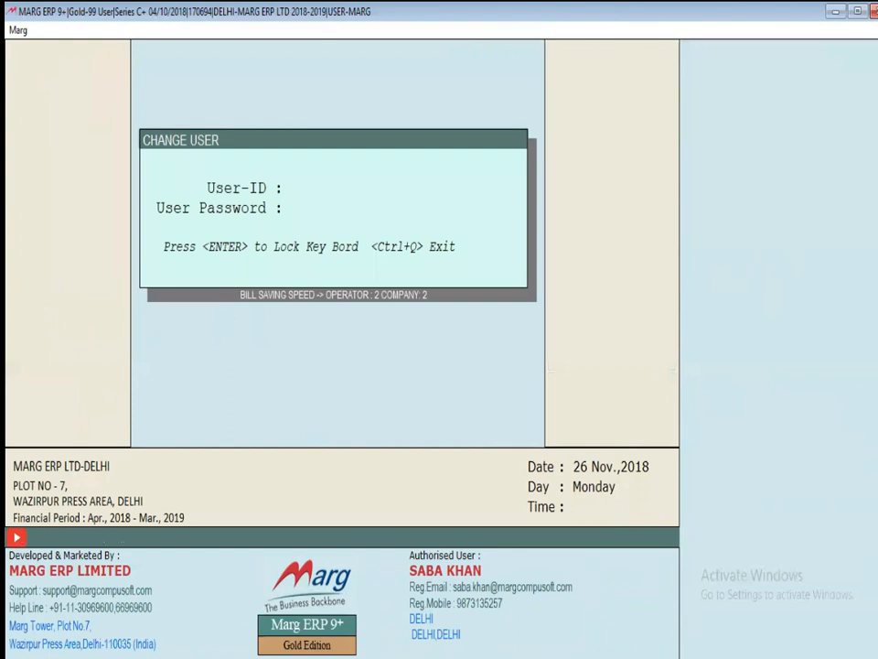
text(01)
key(Return)
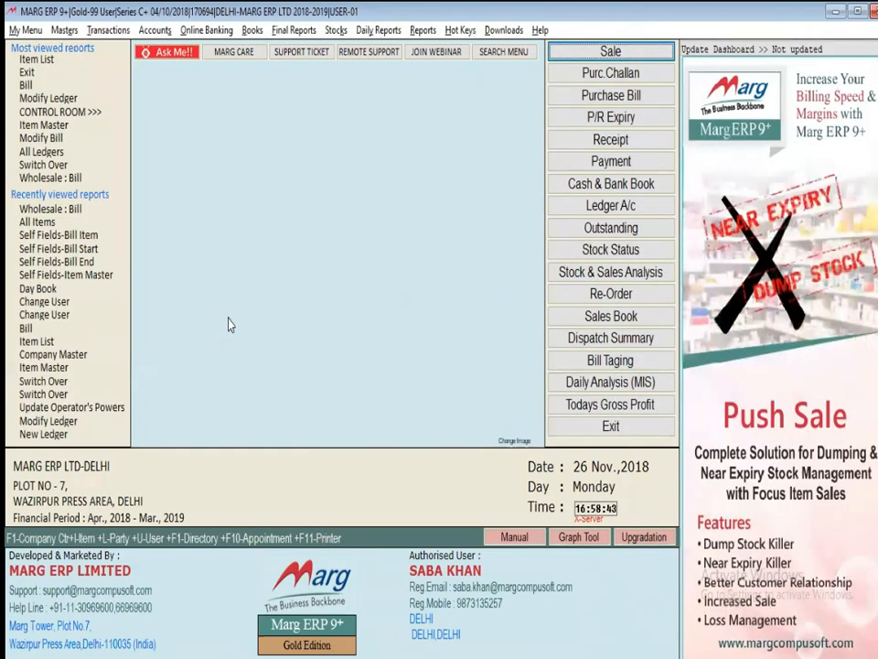
Start an FF-series sale bill for AAA DEBTOR, confirm only GULAB JAMUN appears, then exit
key(Return)
key(Return)
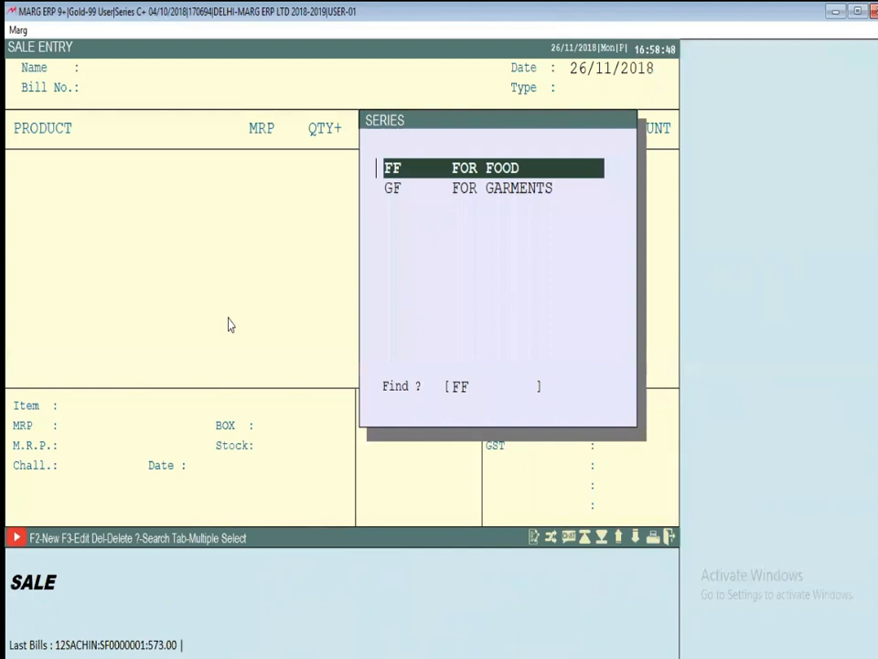
key(Return)
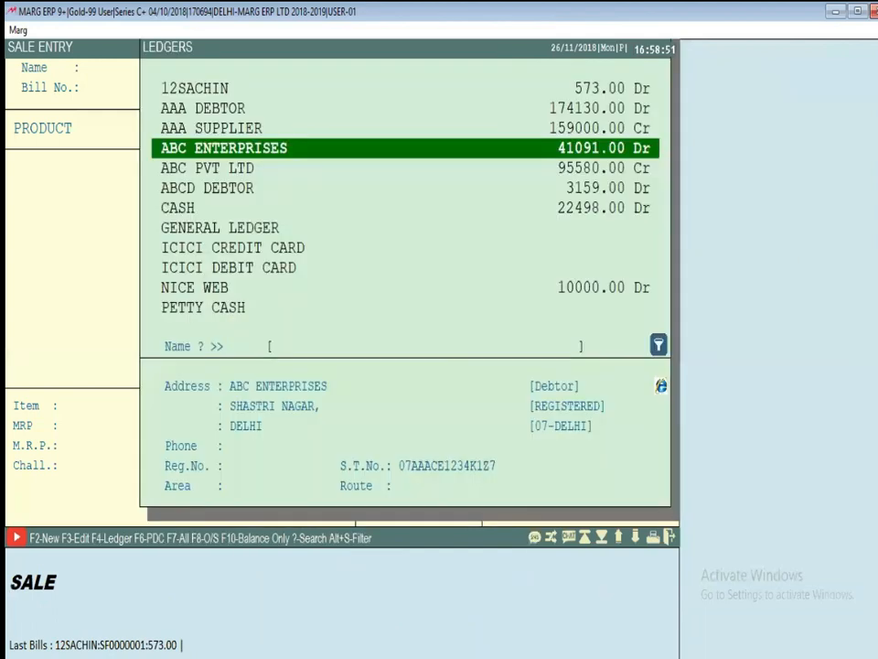
key(Up)
key(Up)
key(Return)
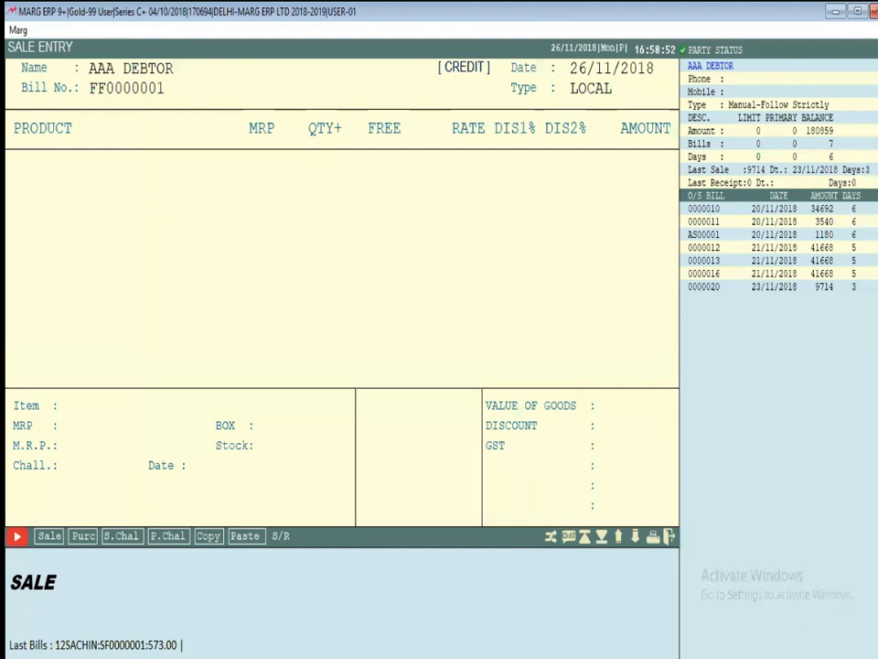
key(Return)
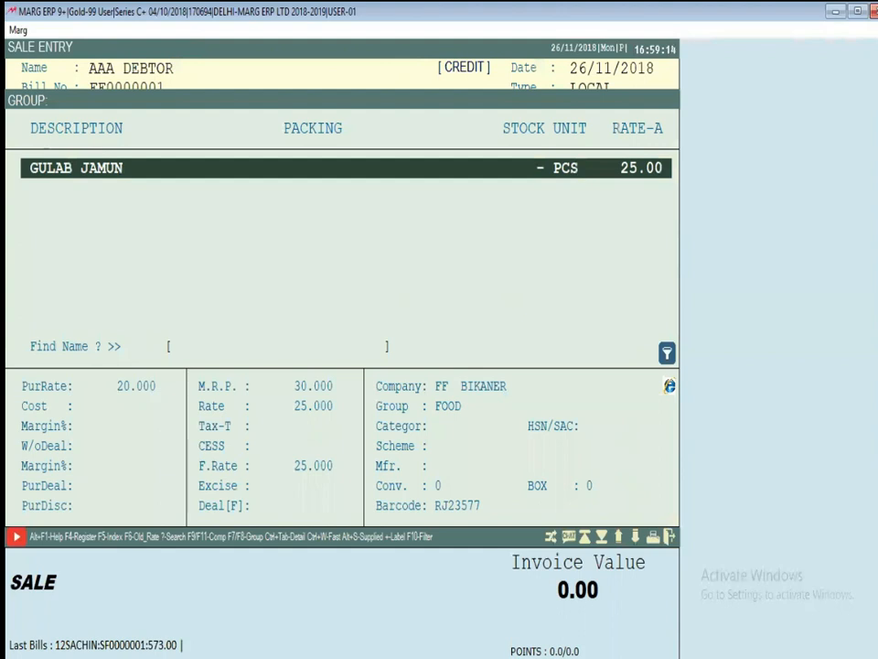
key(Escape)
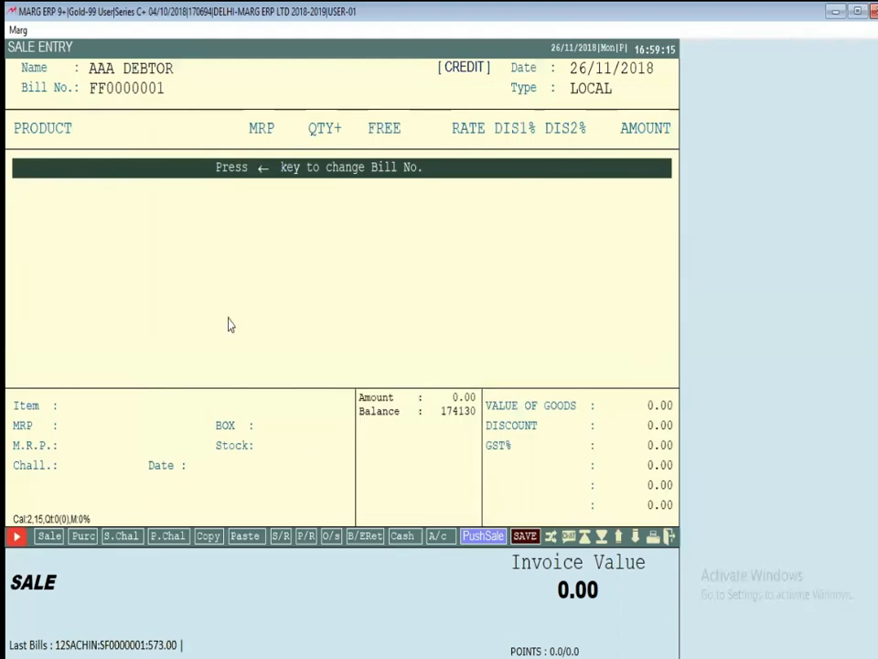
key(Escape)
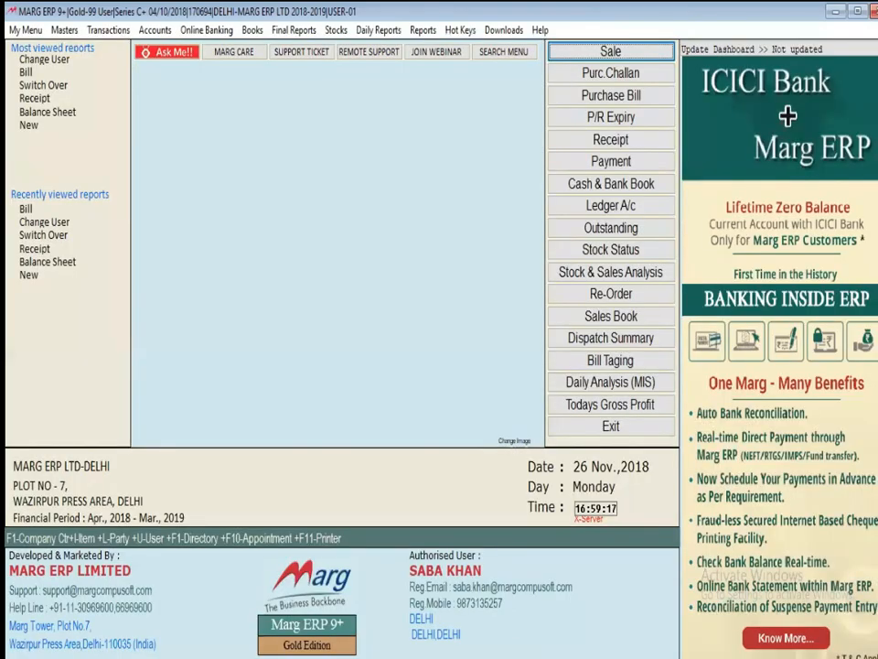